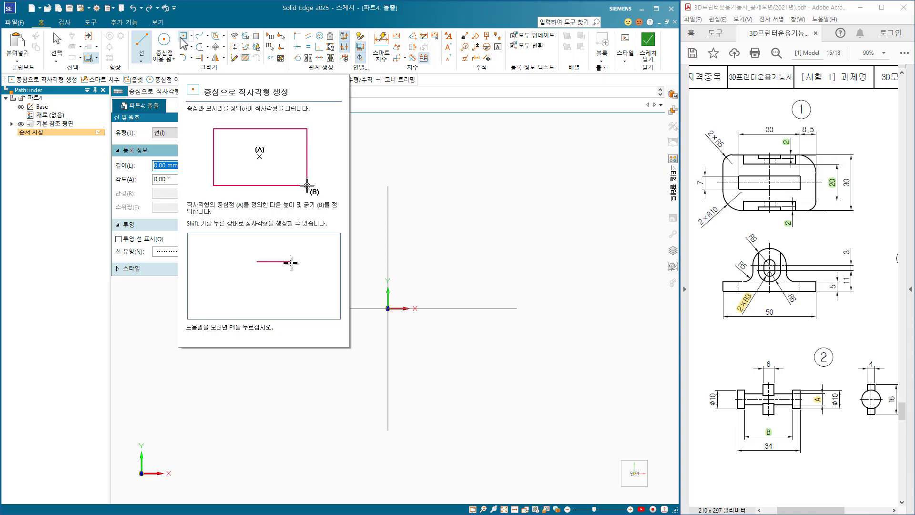
Sketch a centre-based rectangle on the origin, about 54 mm wide and 25 mm high.
{"action": "left_click", "coordinate": [182, 37]}
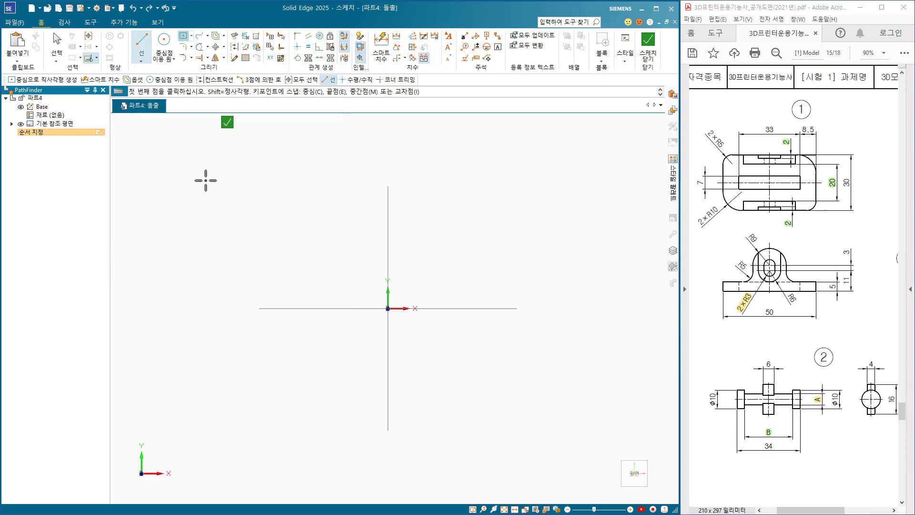
{"action": "left_click", "coordinate": [388, 309]}
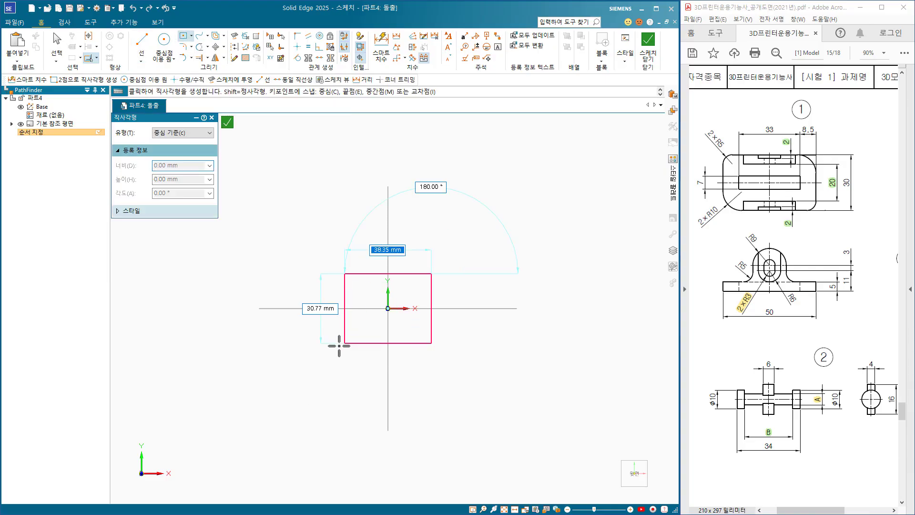
{"action": "left_click", "coordinate": [326, 337]}
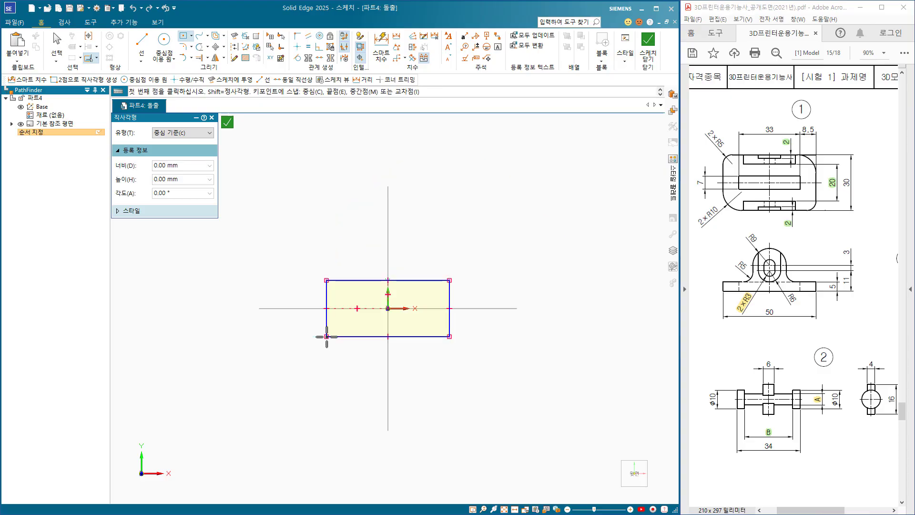
Dimension the rectangle to 50 mm wide and 30 mm high, and finish the sketch.
{"action": "left_click", "coordinate": [382, 42]}
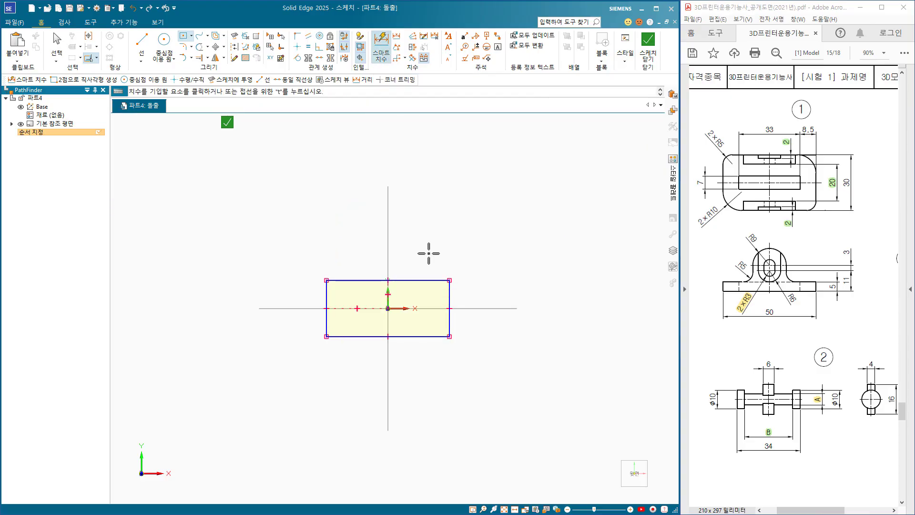
{"action": "left_click", "coordinate": [417, 337]}
{"action": "left_click", "coordinate": [414, 361]}
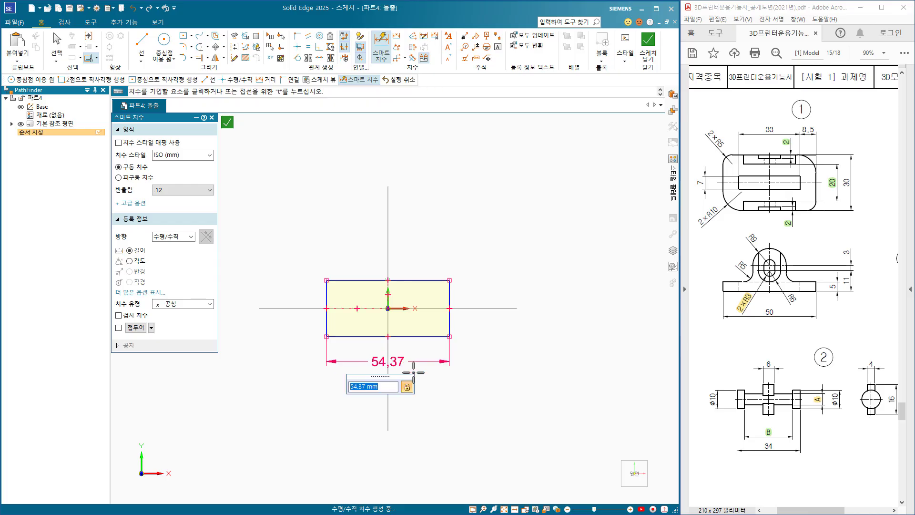
{"action": "type", "text": "50"}
{"action": "key", "text": "Return"}
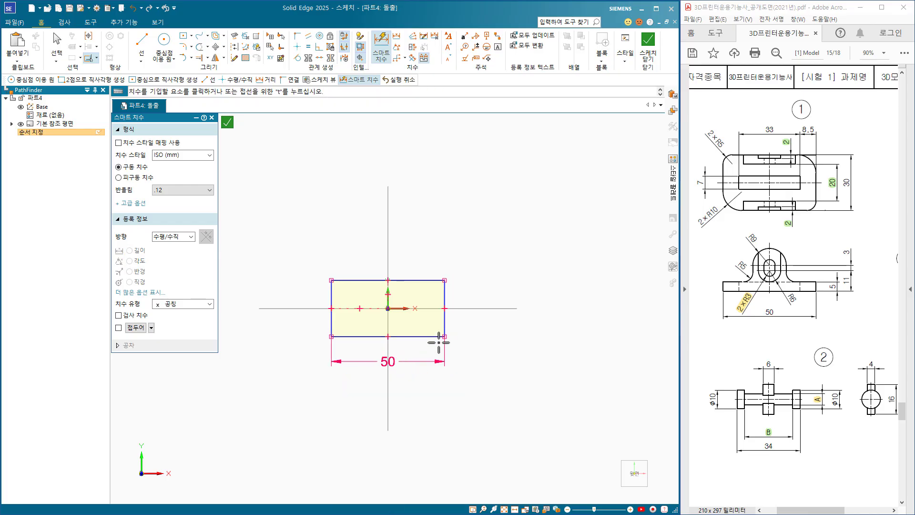
{"action": "left_click", "coordinate": [445, 323]}
{"action": "left_click", "coordinate": [479, 317]}
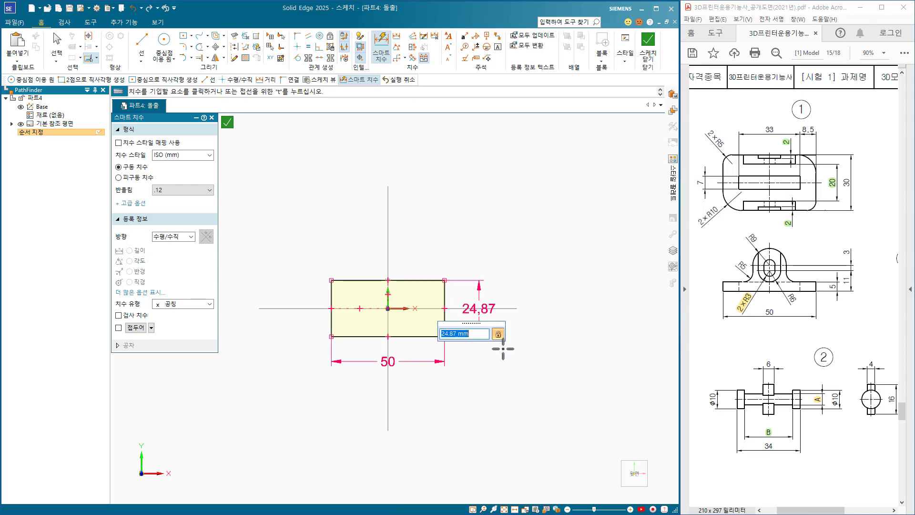
{"action": "type", "text": "30"}
{"action": "key", "text": "Return"}
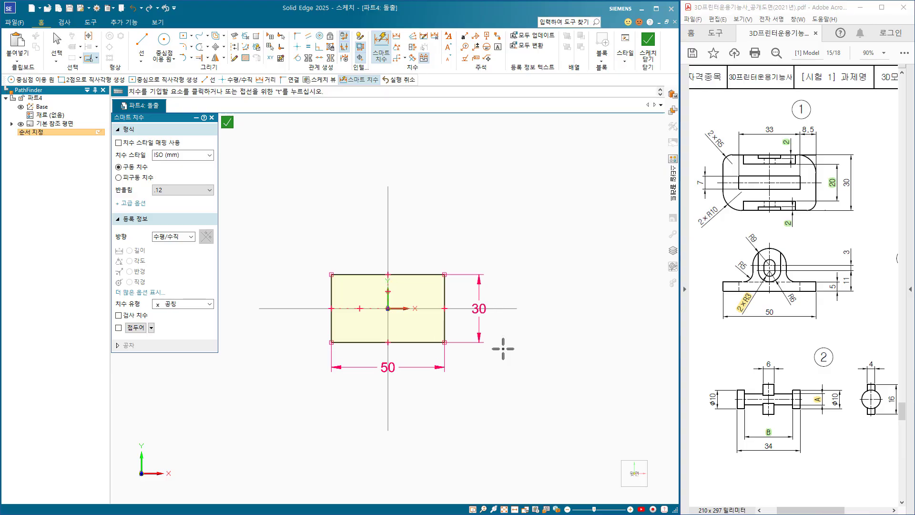
{"action": "left_click", "coordinate": [648, 45]}
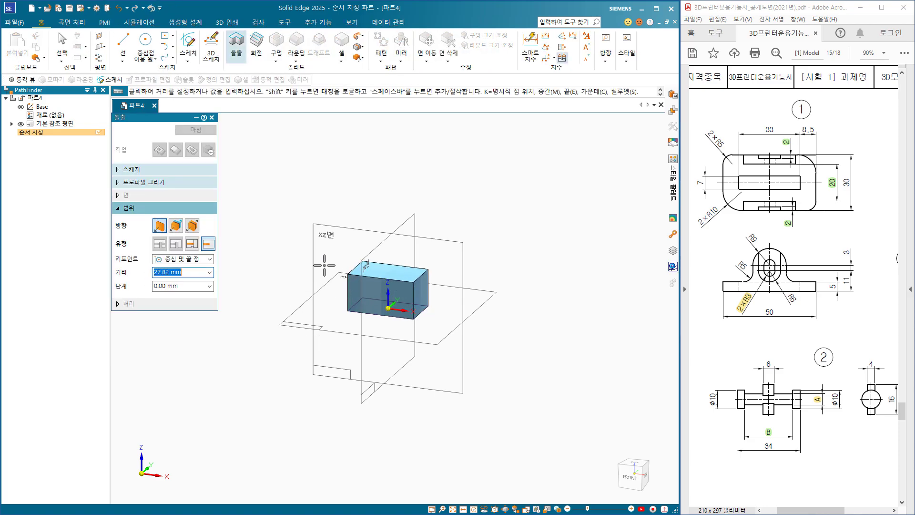
Extrude the rectangle 5 mm upward to form the base plate.
{"action": "type", "text": "5"}
{"action": "key", "text": "Tab"}
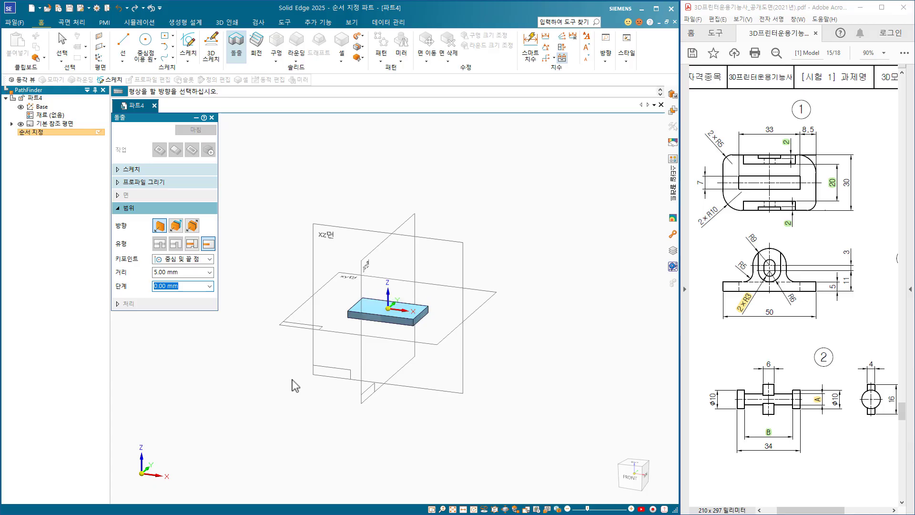
{"action": "left_click", "coordinate": [300, 257]}
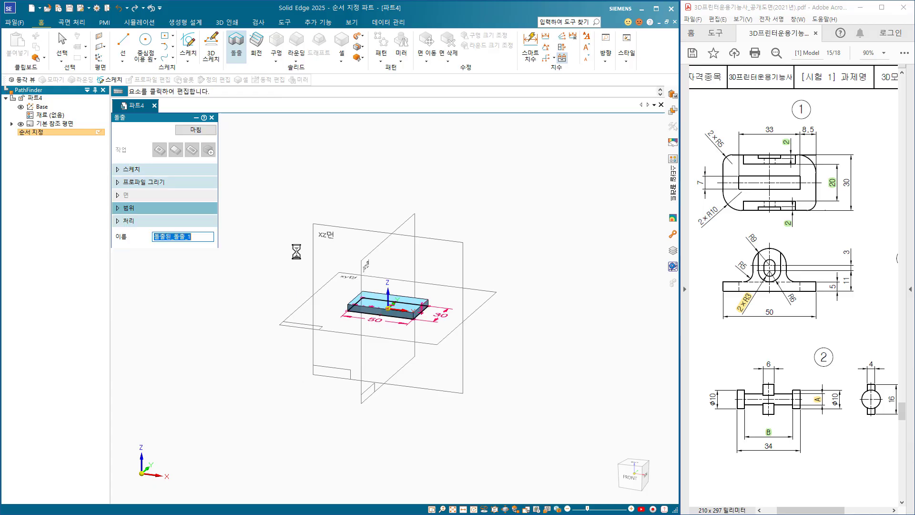
{"action": "left_click", "coordinate": [205, 130]}
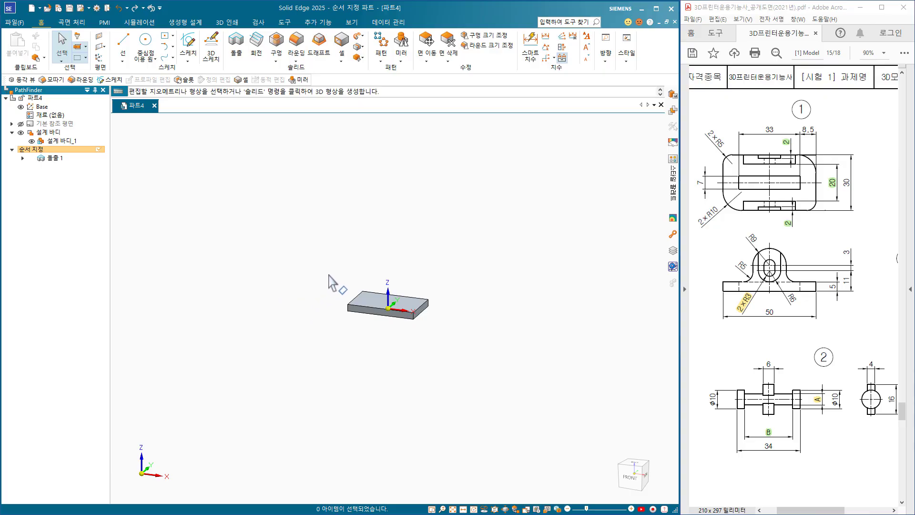
Sketch a closed arch on the plate's front face, standing on its upper edge, with sides about 11 mm high and a top arc radius of about 7.4 mm.
{"action": "left_click_drag", "start_coordinate": [329, 275], "coordinate": [450, 343]}
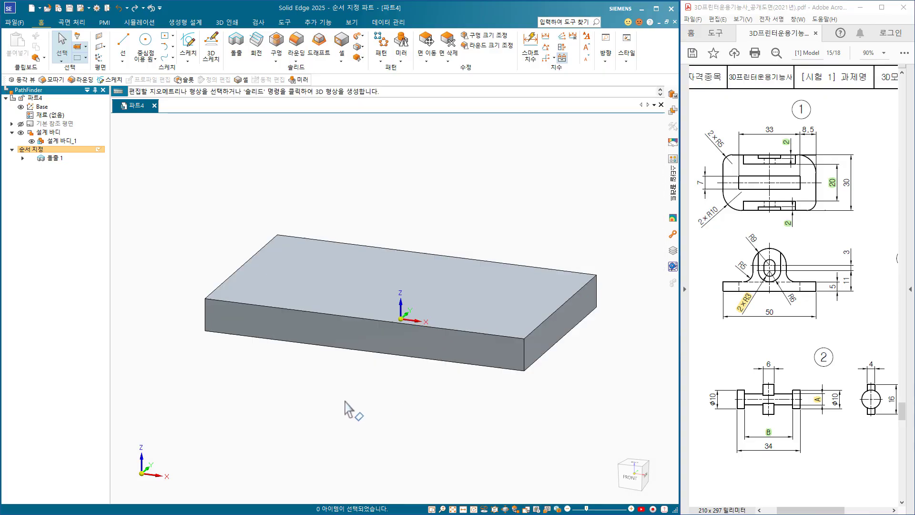
{"action": "left_click", "coordinate": [190, 48]}
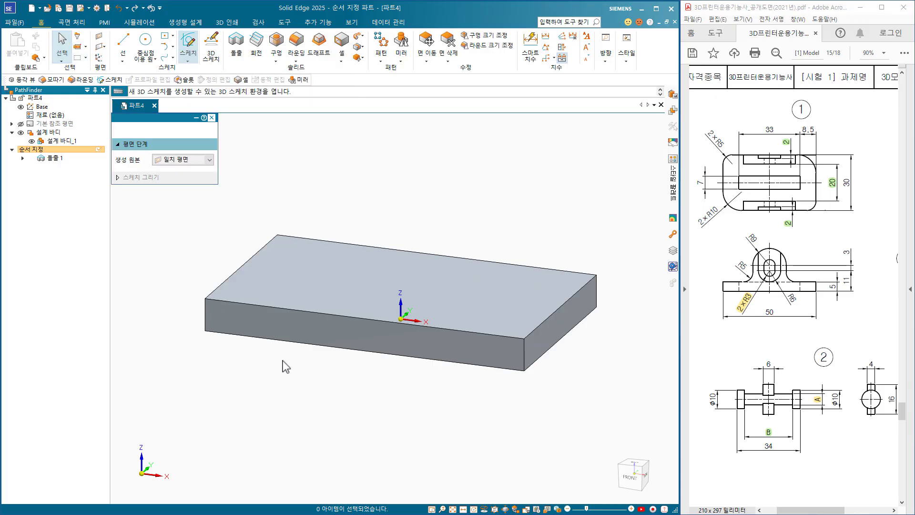
{"action": "left_click", "coordinate": [353, 335]}
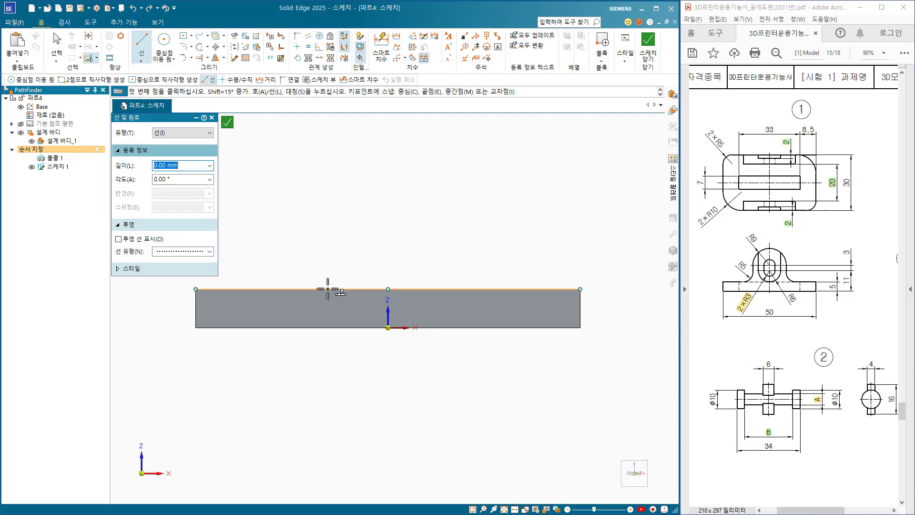
{"action": "left_click", "coordinate": [328, 289]}
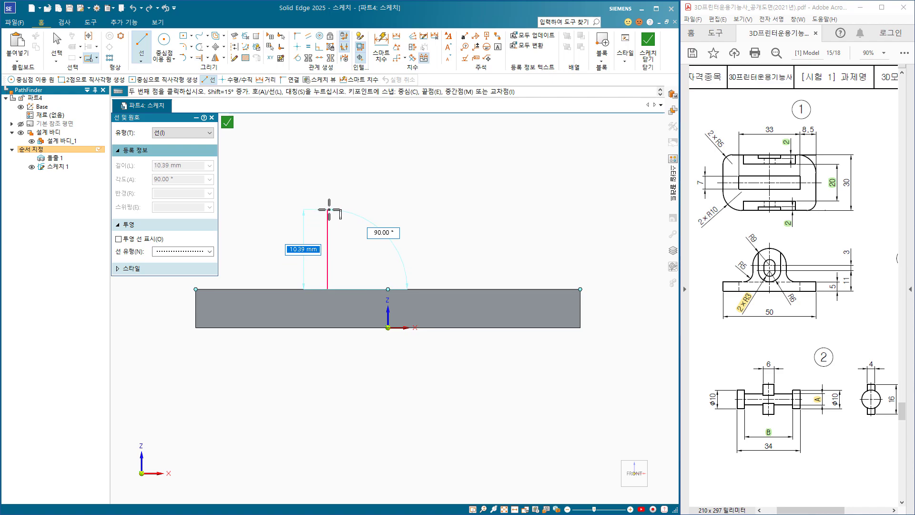
{"action": "left_click", "coordinate": [328, 204]}
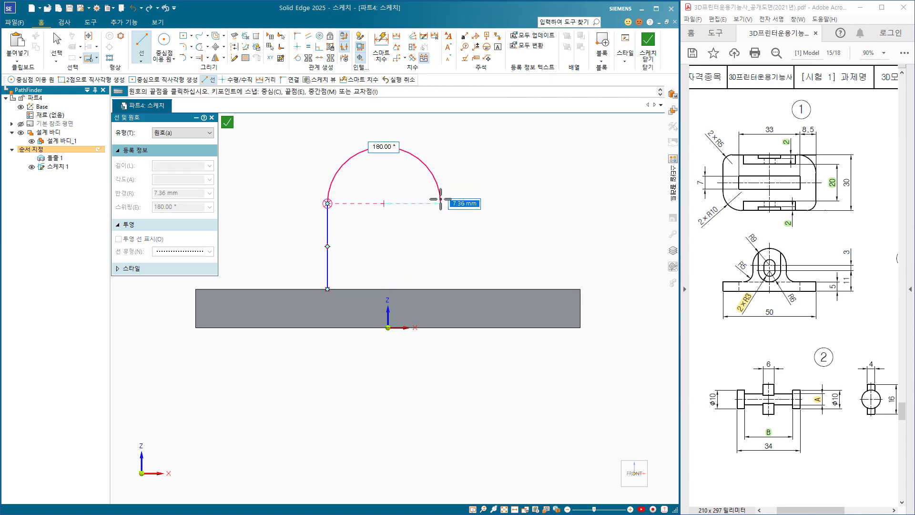
{"action": "left_click", "coordinate": [441, 203]}
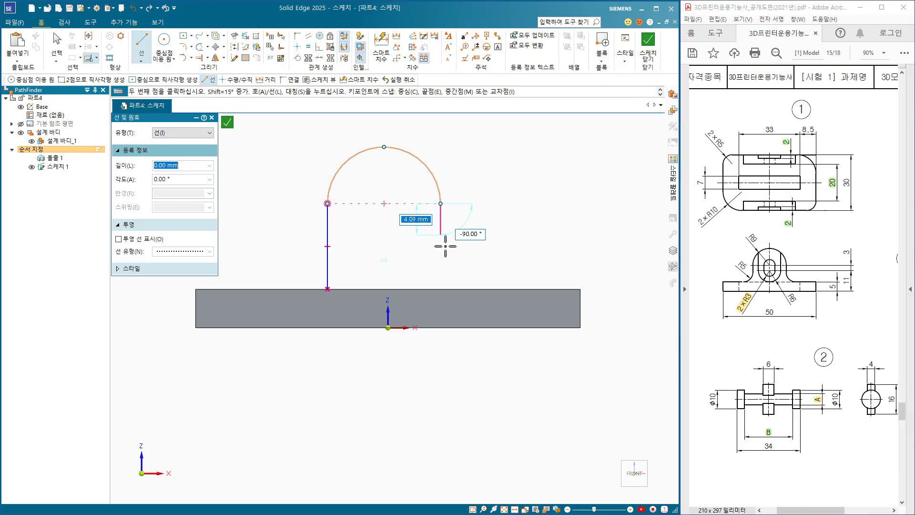
{"action": "left_click", "coordinate": [441, 289]}
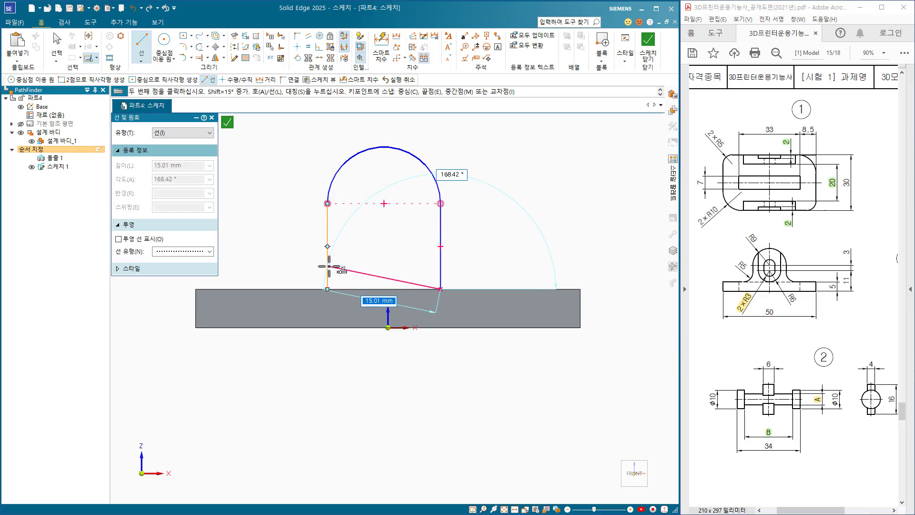
{"action": "left_click", "coordinate": [328, 288]}
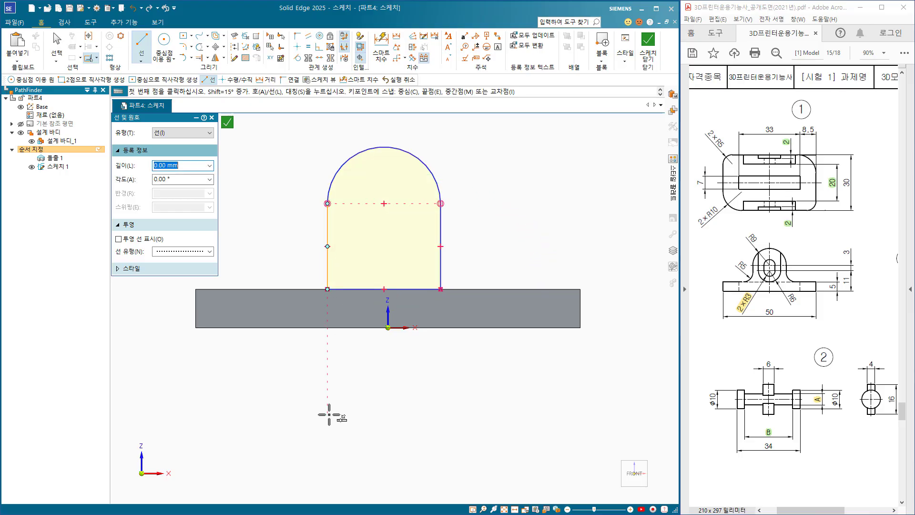
{"action": "key", "text": "Escape"}
{"action": "key", "text": "Escape"}
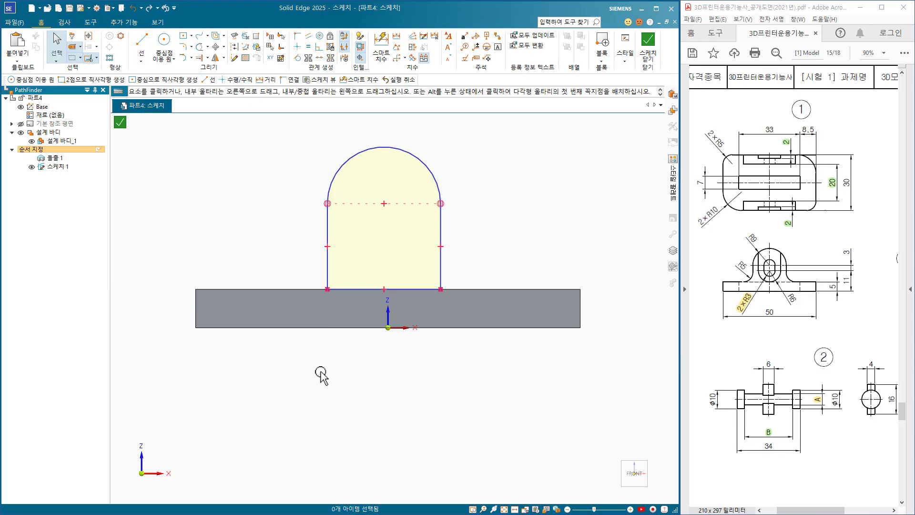
Align the arch's arc centre vertically with the origin and set the arc radius to 9 mm.
{"action": "left_click", "coordinate": [296, 47]}
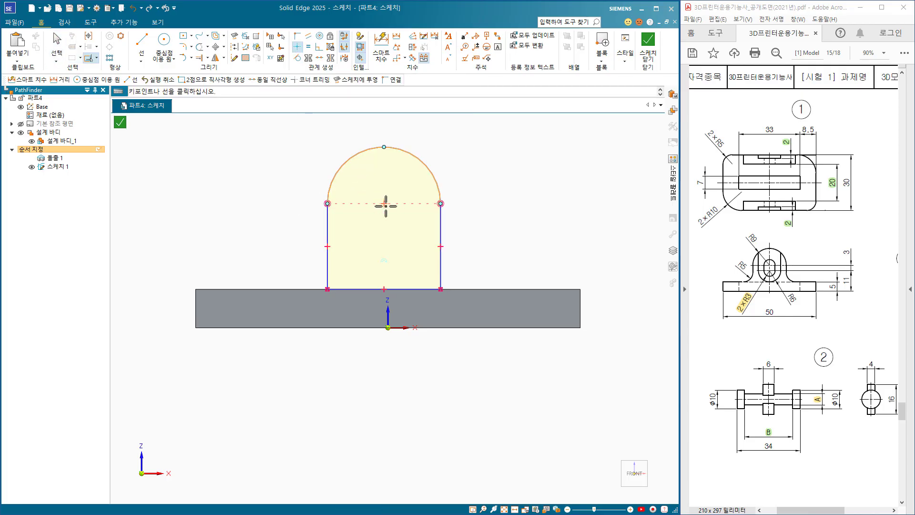
{"action": "left_click", "coordinate": [388, 328]}
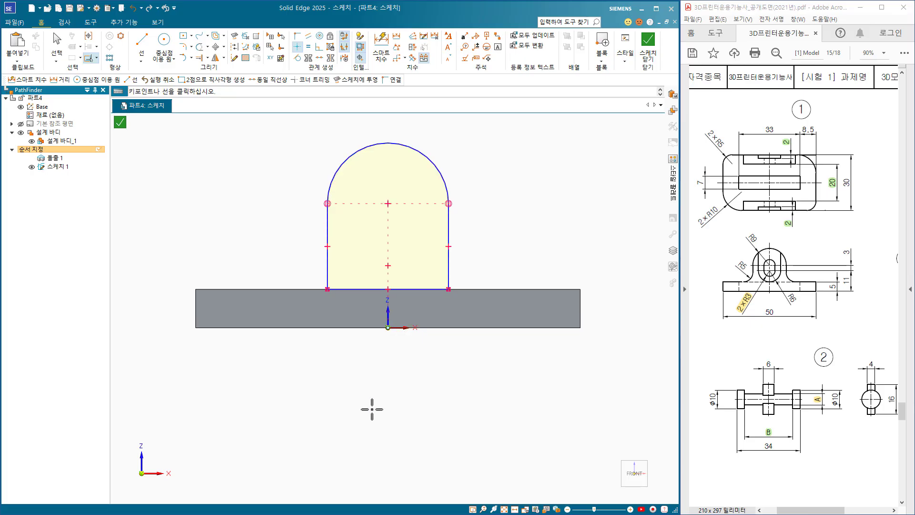
{"action": "left_click", "coordinate": [381, 42]}
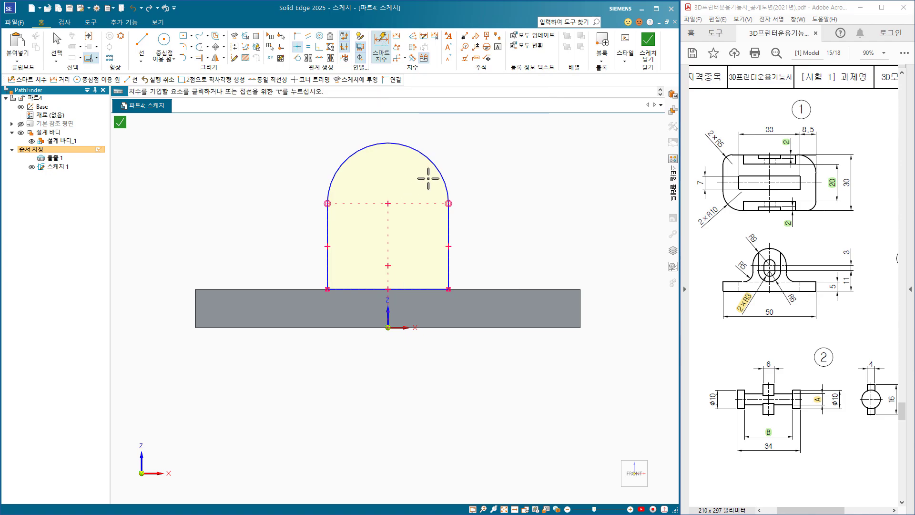
{"action": "left_click", "coordinate": [432, 167]}
{"action": "left_click", "coordinate": [467, 140]}
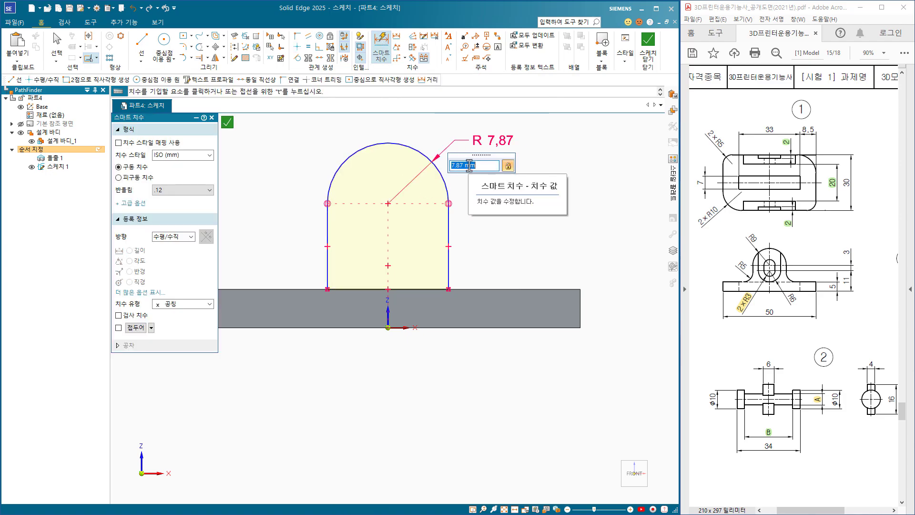
{"action": "type", "text": "9"}
{"action": "key", "text": "Return"}
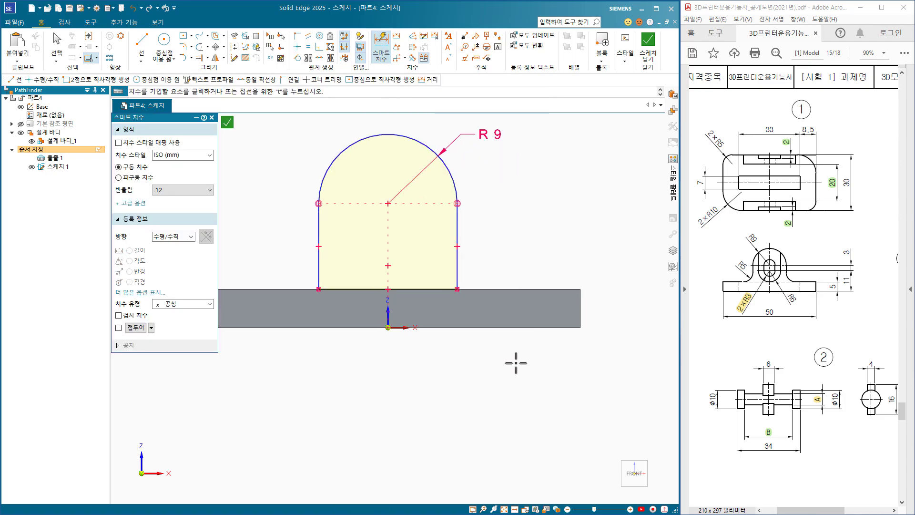
Dimension the arc centre 14 mm above the plate's bottom edge.
{"action": "left_click", "coordinate": [541, 328]}
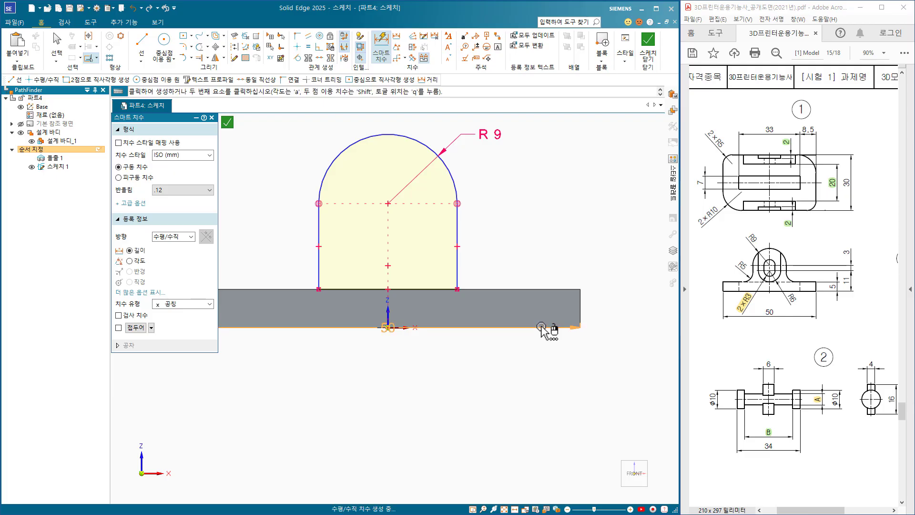
{"action": "left_click", "coordinate": [452, 171]}
{"action": "left_click", "coordinate": [616, 267]}
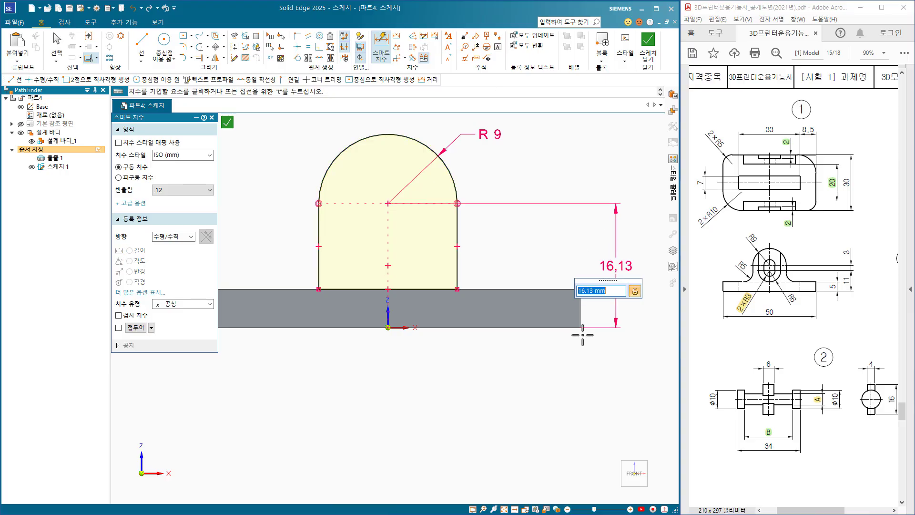
{"action": "key", "text": "Return"}
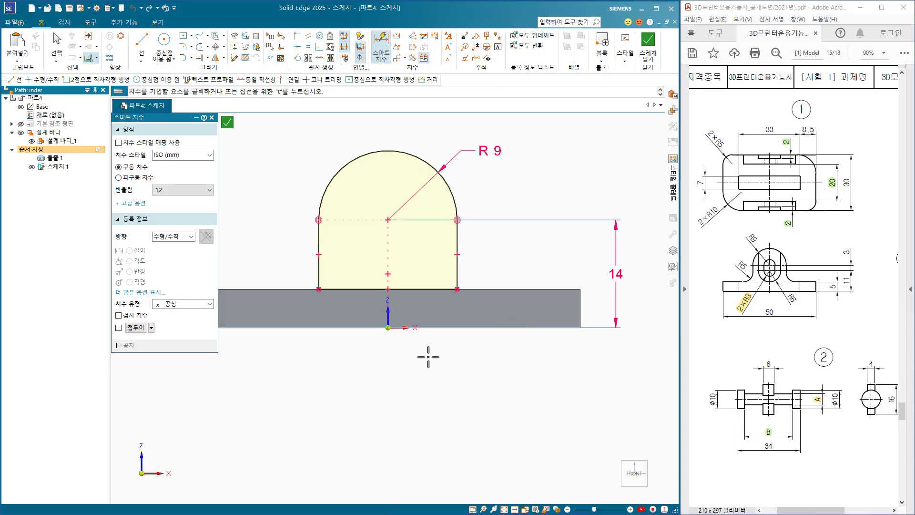
Draw a U shape inside the arch, with 14 mm vertical lines extending above it and a bottom arc of about 4.4 mm radius.
{"action": "left_click", "coordinate": [142, 40]}
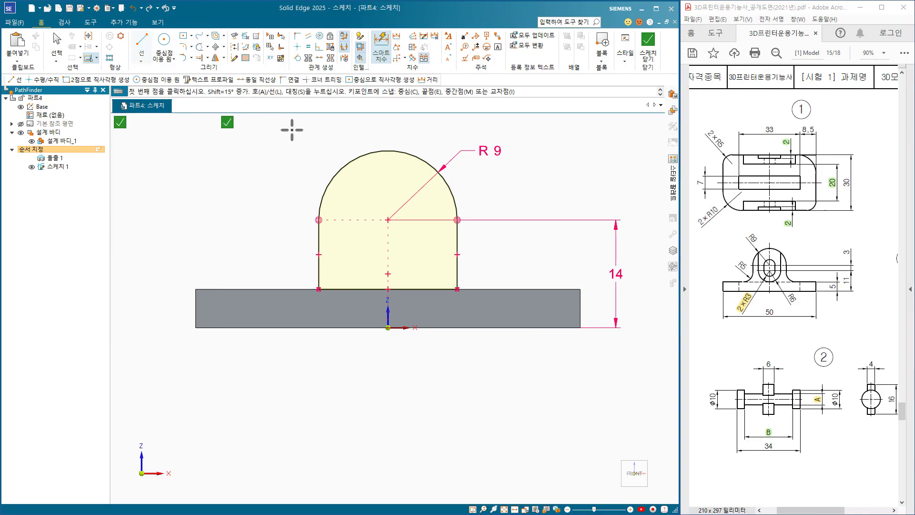
{"action": "left_click", "coordinate": [350, 135]}
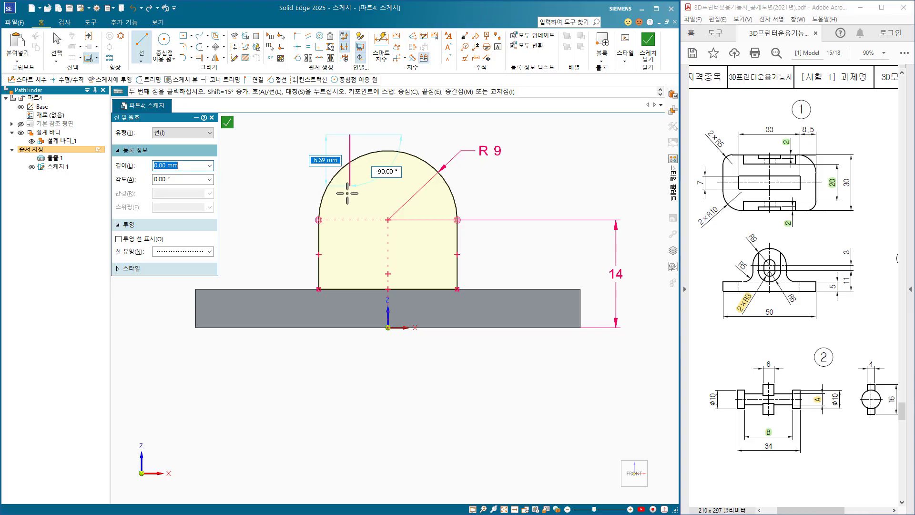
{"action": "left_click", "coordinate": [351, 242]}
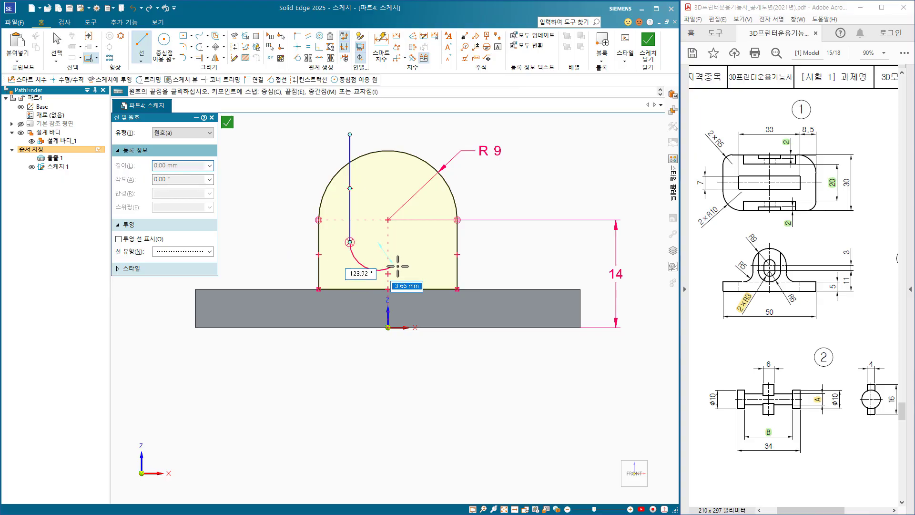
{"action": "left_click", "coordinate": [417, 241]}
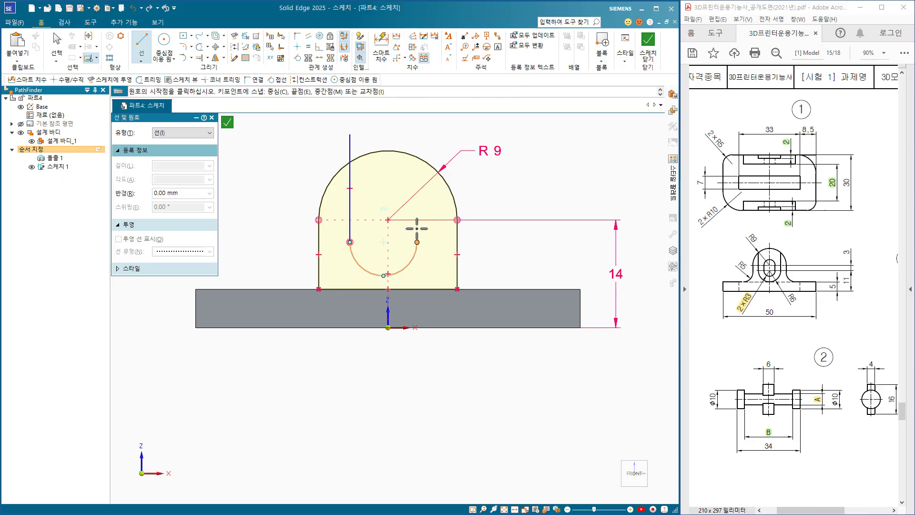
{"action": "left_click", "coordinate": [418, 135]}
{"action": "key", "text": "Escape"}
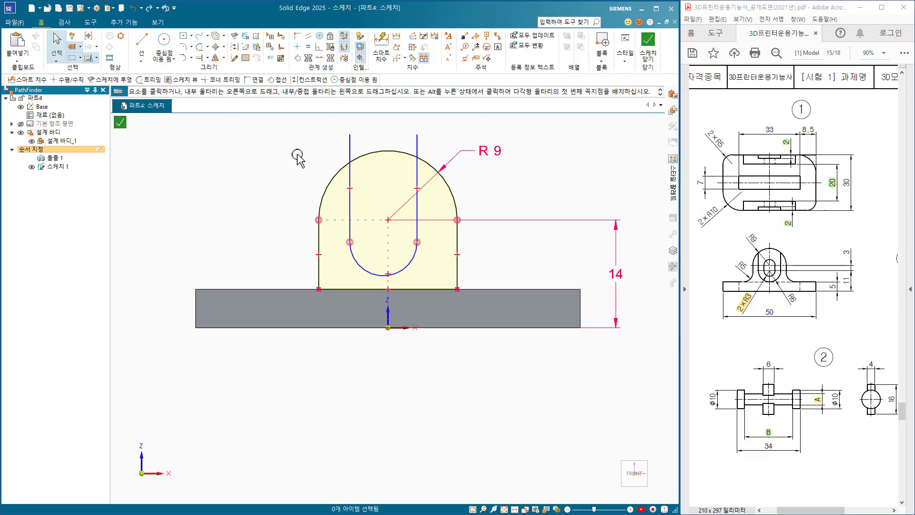
Trim off the parts of the U shape's two vertical lines that extend above the arch.
{"action": "left_click", "coordinate": [200, 48]}
{"action": "left_click", "coordinate": [350, 143]}
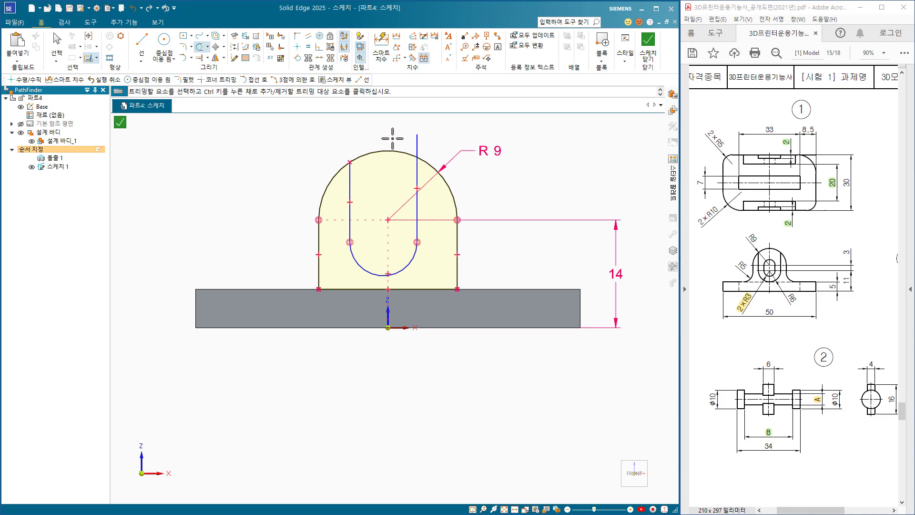
{"action": "left_click", "coordinate": [416, 140]}
Align the upper ends of the U's vertical lines horizontally and its arc centre vertically with the origin.
{"action": "left_click", "coordinate": [298, 48]}
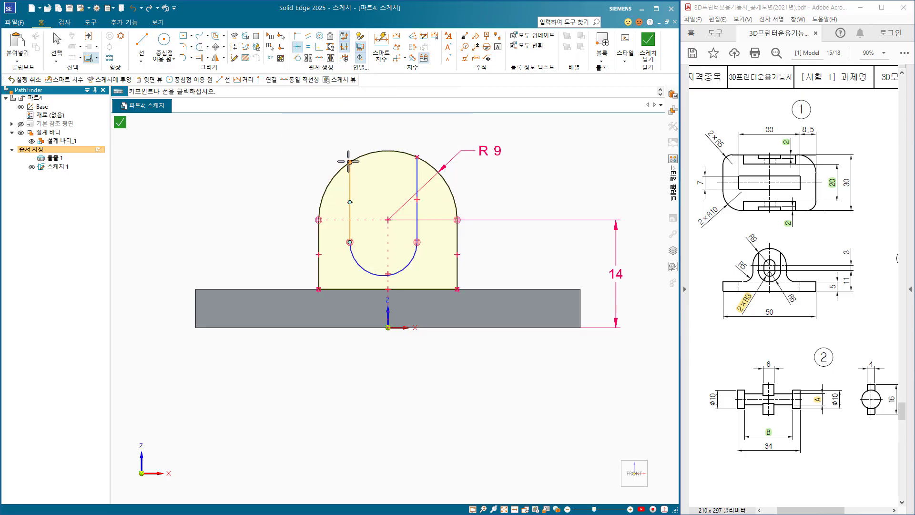
{"action": "left_click", "coordinate": [417, 157]}
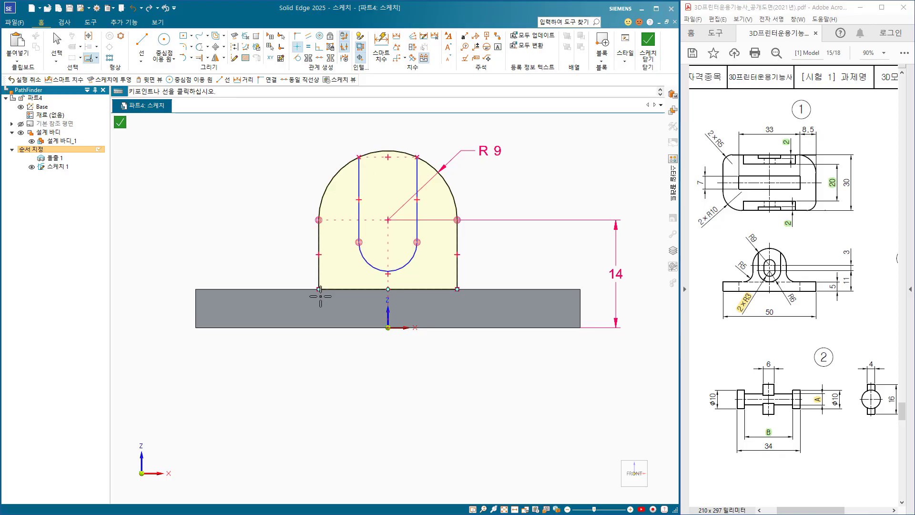
{"action": "left_click", "coordinate": [382, 241]}
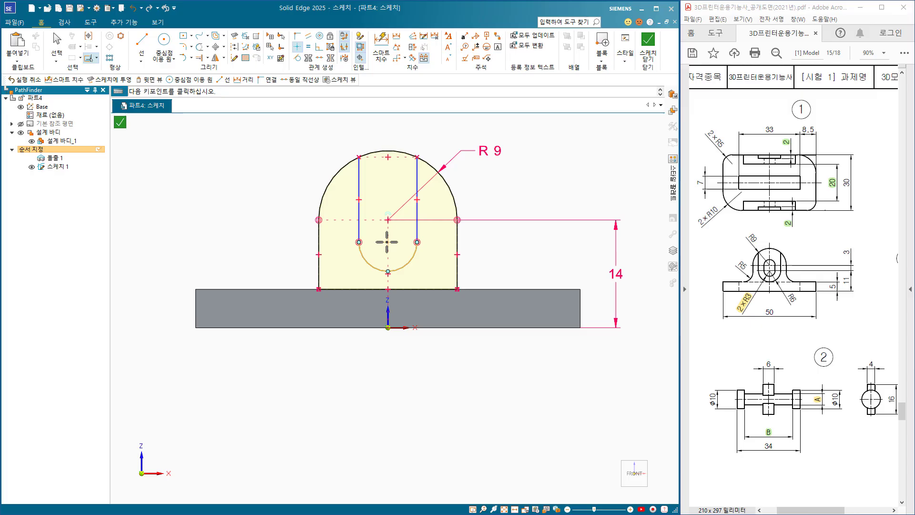
{"action": "left_click", "coordinate": [387, 327]}
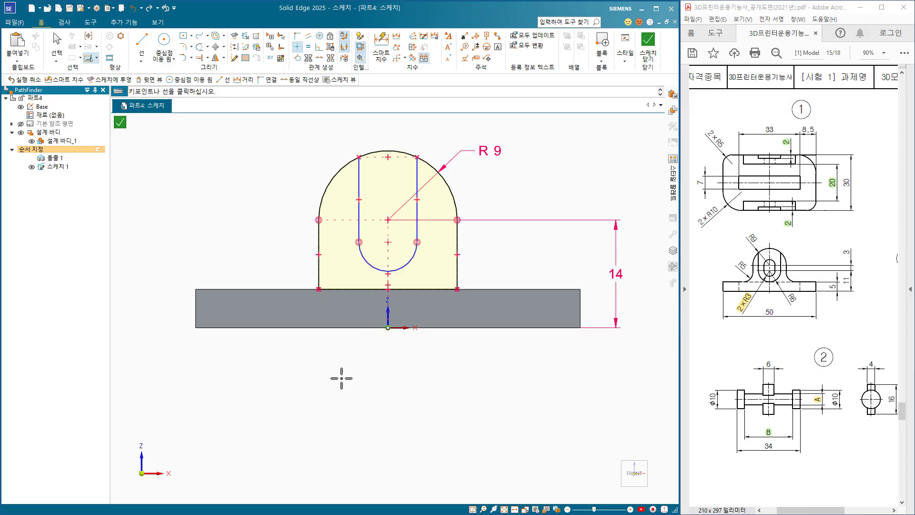
Dimension the U shape's bottom arc with a radius of 6 mm.
{"action": "left_click", "coordinate": [382, 47]}
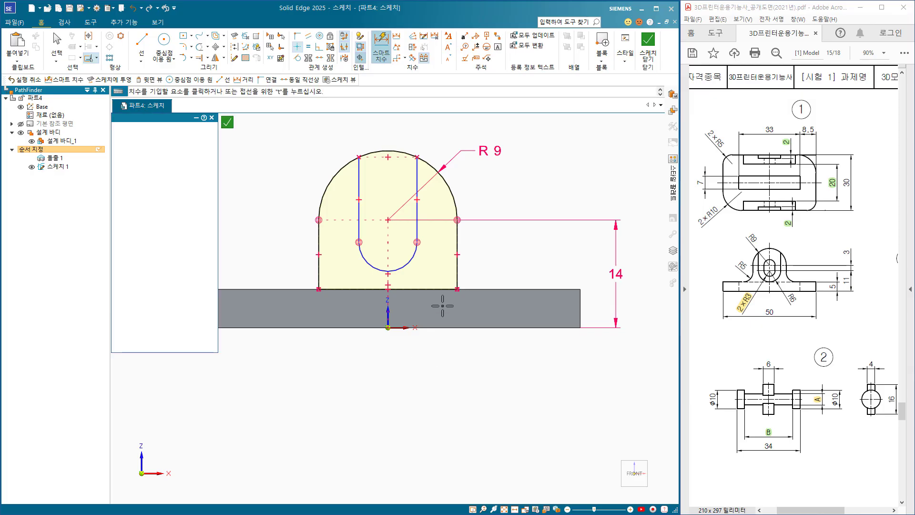
{"action": "left_click", "coordinate": [408, 261]}
{"action": "left_click", "coordinate": [445, 345]}
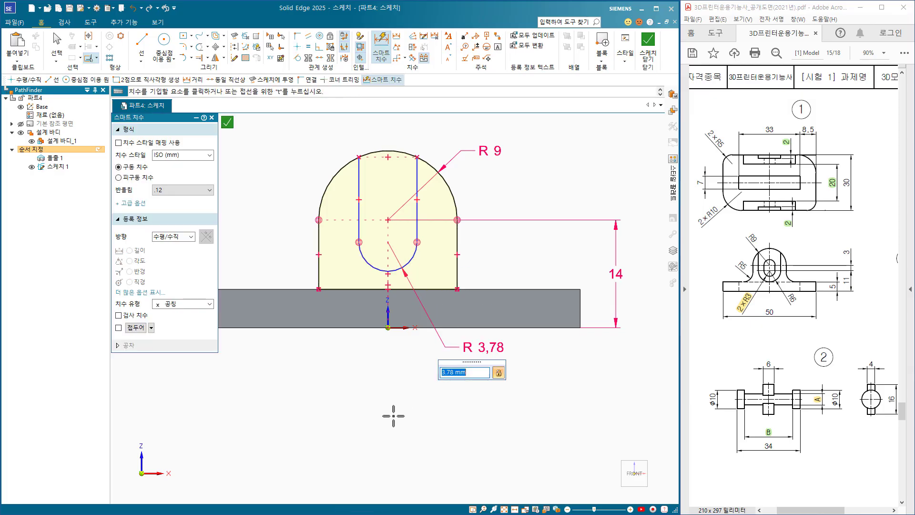
{"action": "type", "text": "6"}
{"action": "key", "text": "Return"}
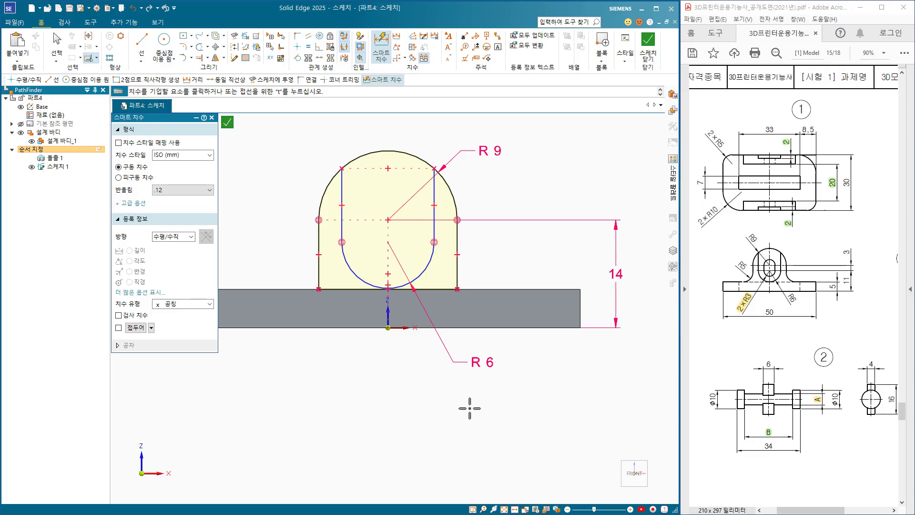
Dimension the U arc's centre 11 mm above the plate's bottom edge.
{"action": "left_click", "coordinate": [531, 328]}
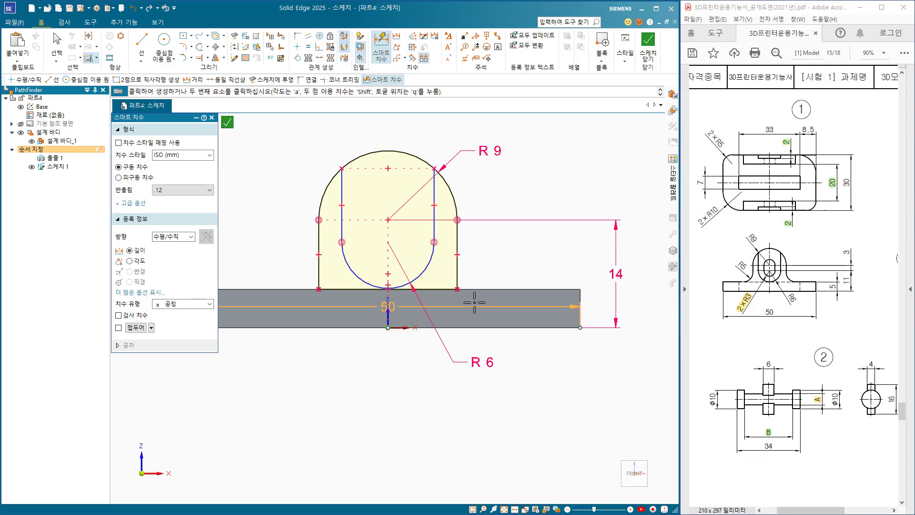
{"action": "left_click", "coordinate": [430, 263]}
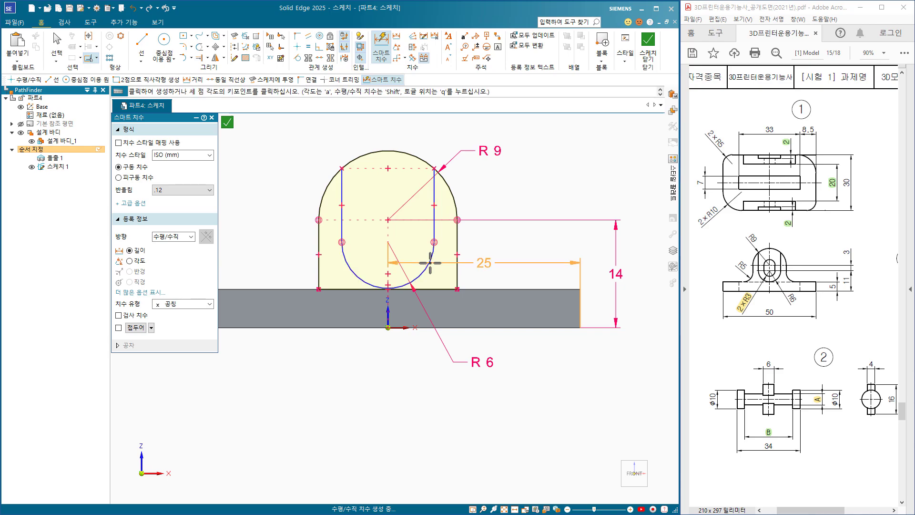
{"action": "left_click", "coordinate": [589, 273]}
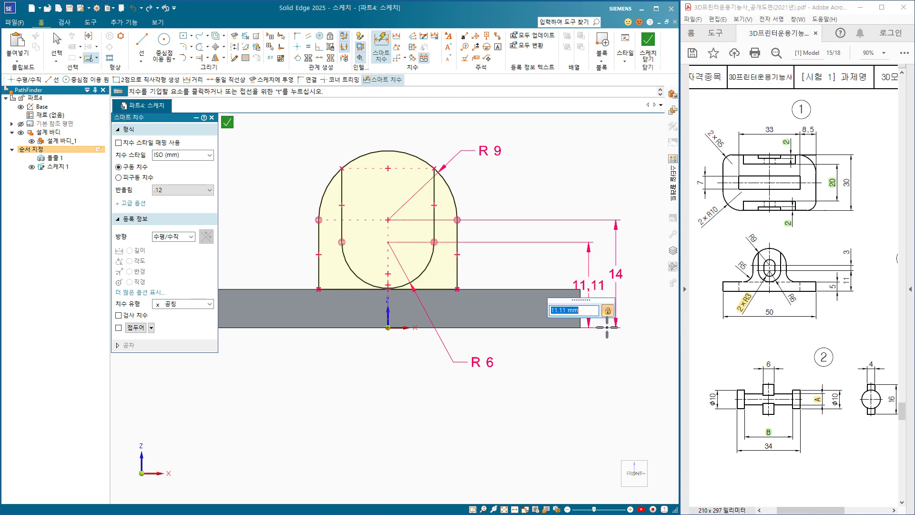
{"action": "key", "text": "Return"}
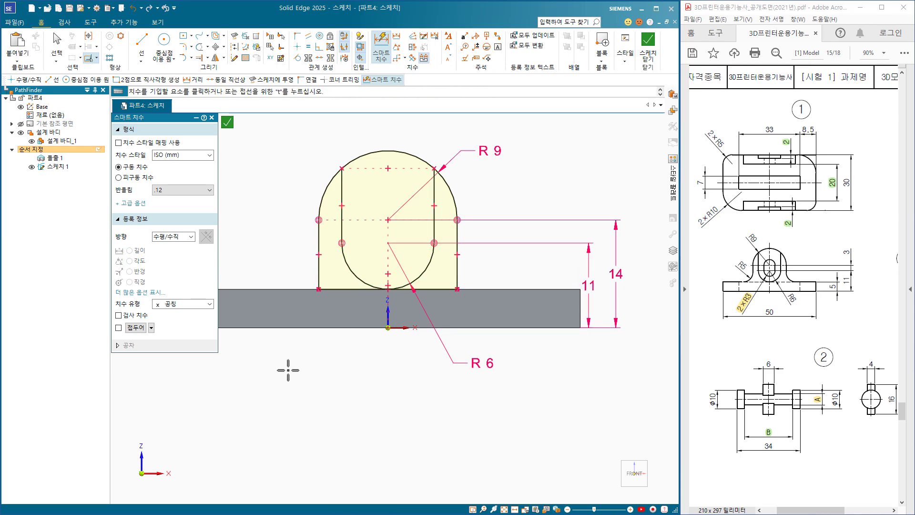
Draw a vertical line about 8 mm long upward from the U arc's centre.
{"action": "key", "text": "l"}
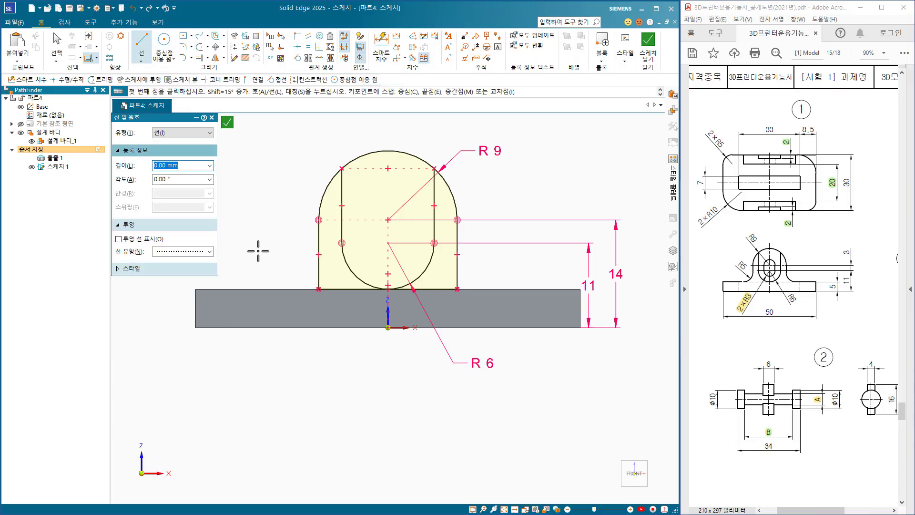
{"action": "left_click", "coordinate": [388, 243]}
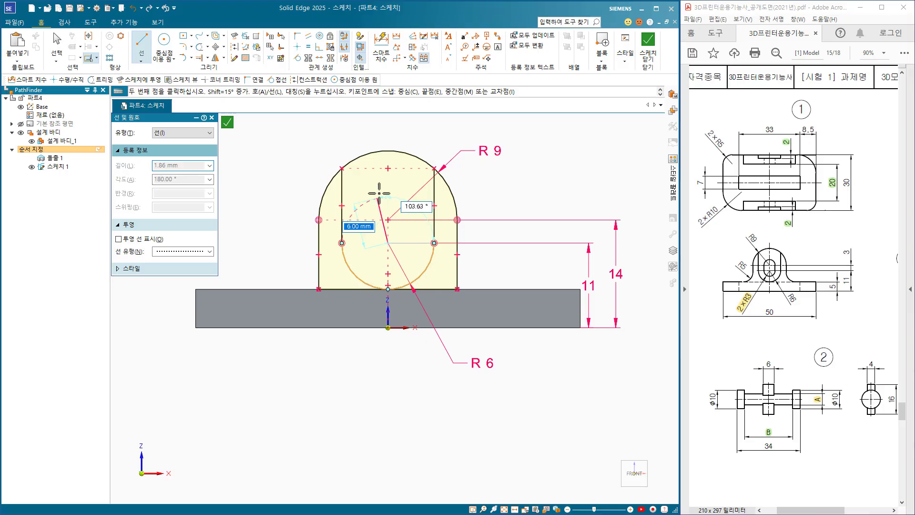
{"action": "left_click", "coordinate": [378, 183]}
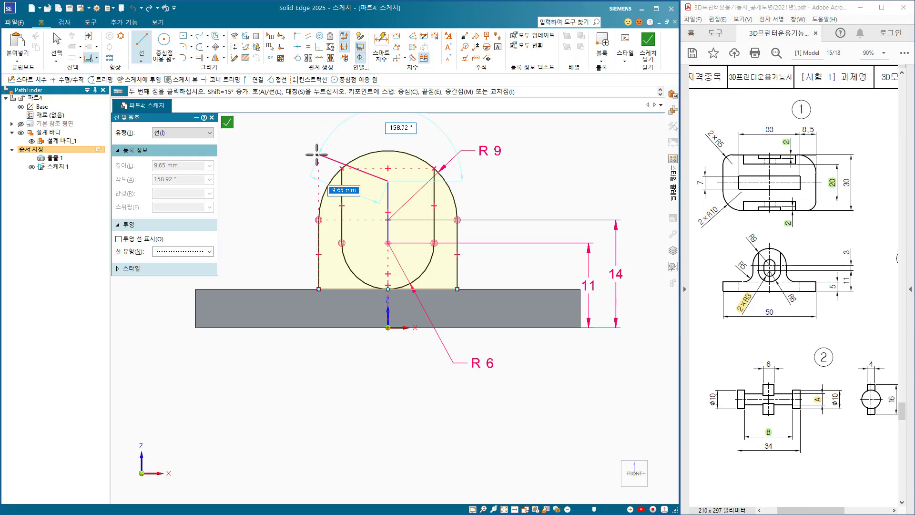
{"action": "key", "text": "Escape"}
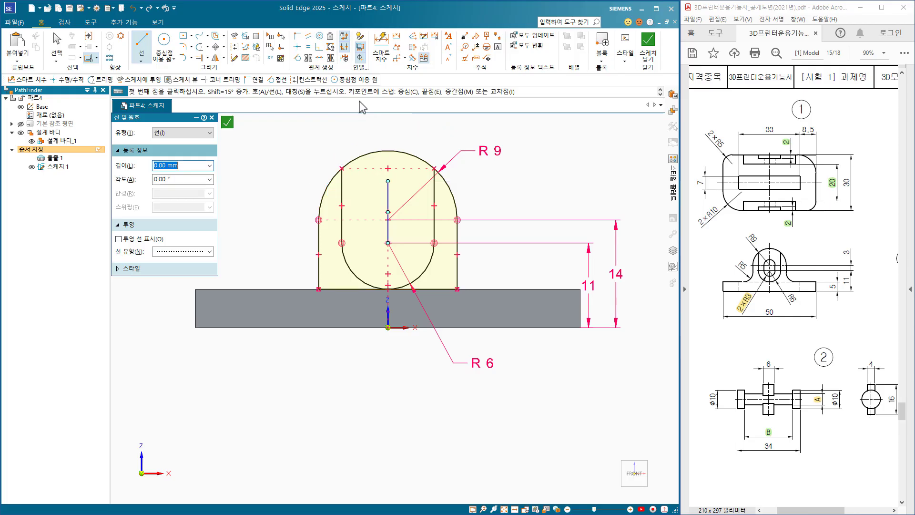
Dimension the vertical centre line inside the U shape to a length of 3 mm.
{"action": "left_click", "coordinate": [381, 45]}
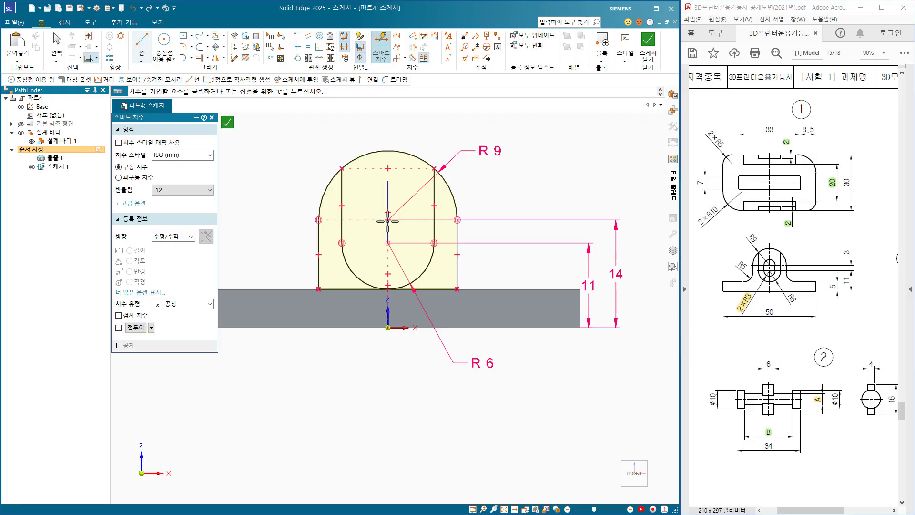
{"action": "left_click", "coordinate": [387, 195]}
{"action": "left_click", "coordinate": [362, 197]}
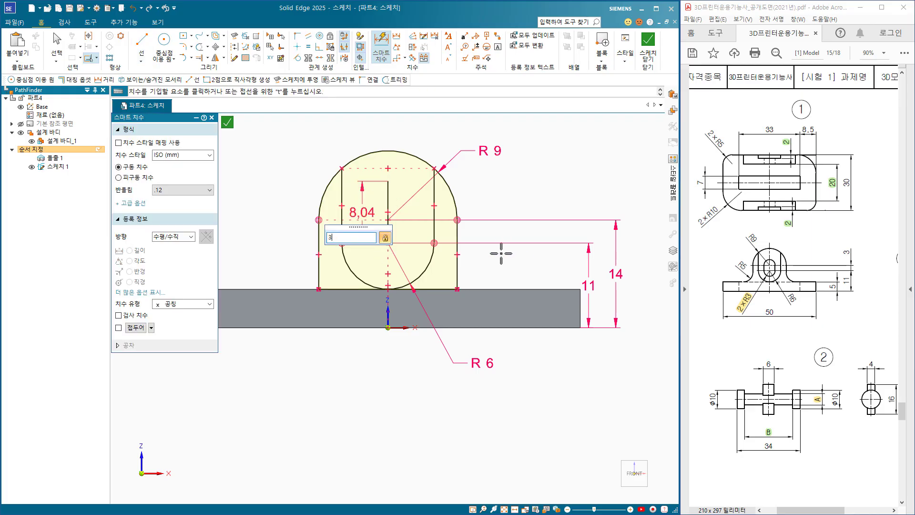
{"action": "key", "text": "Return"}
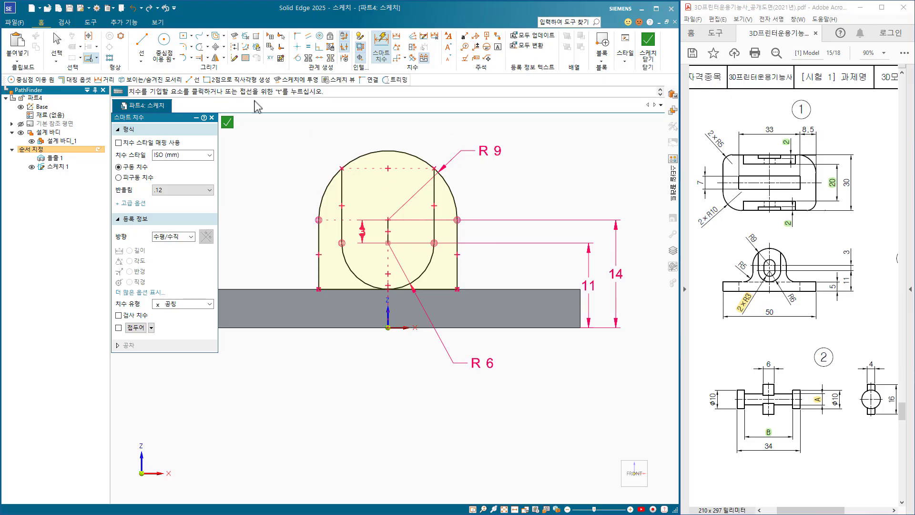
Create a 6 mm wide slot around the 3 mm line with Symmetric Offset and offset-arc caps, and close the sketch.
{"action": "left_click", "coordinate": [223, 36]}
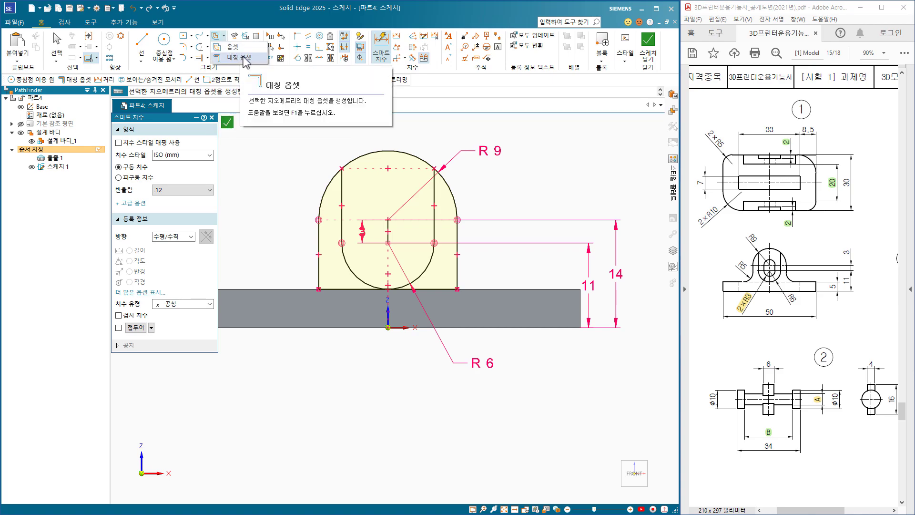
{"action": "left_click", "coordinate": [244, 58]}
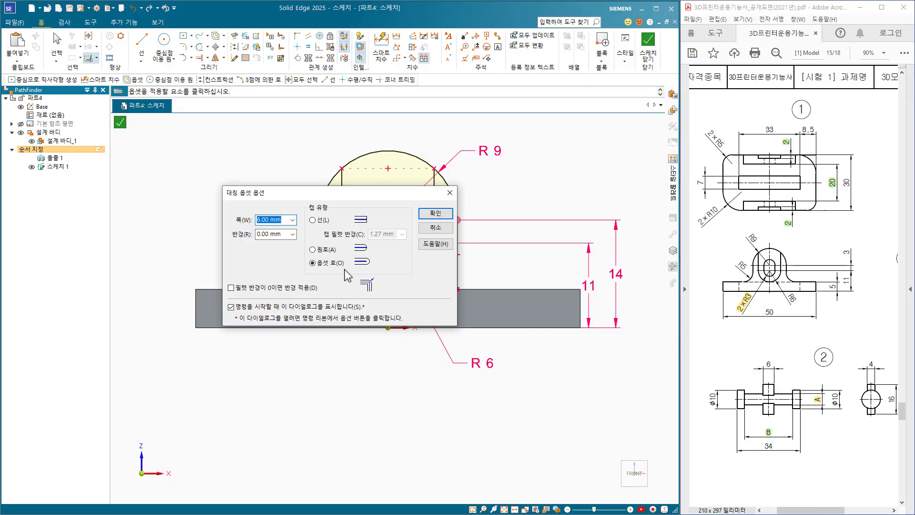
{"action": "left_click", "coordinate": [443, 215]}
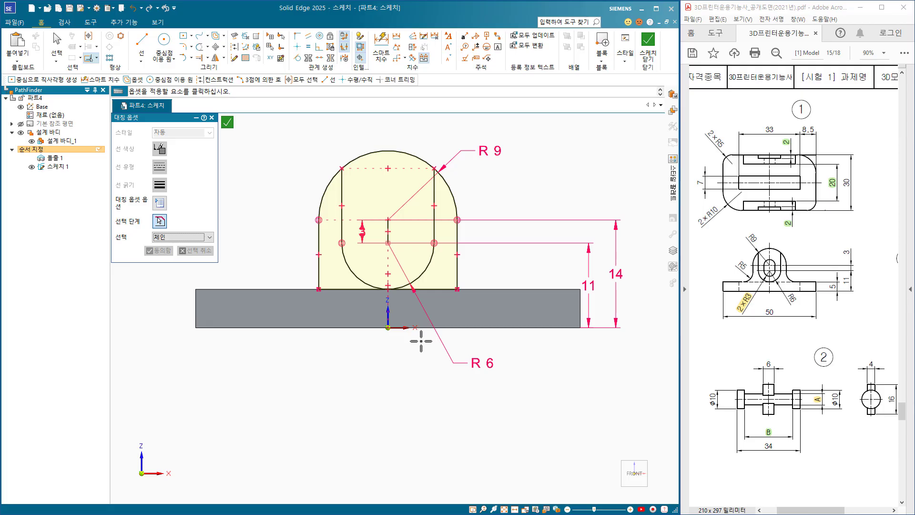
{"action": "left_click", "coordinate": [389, 226]}
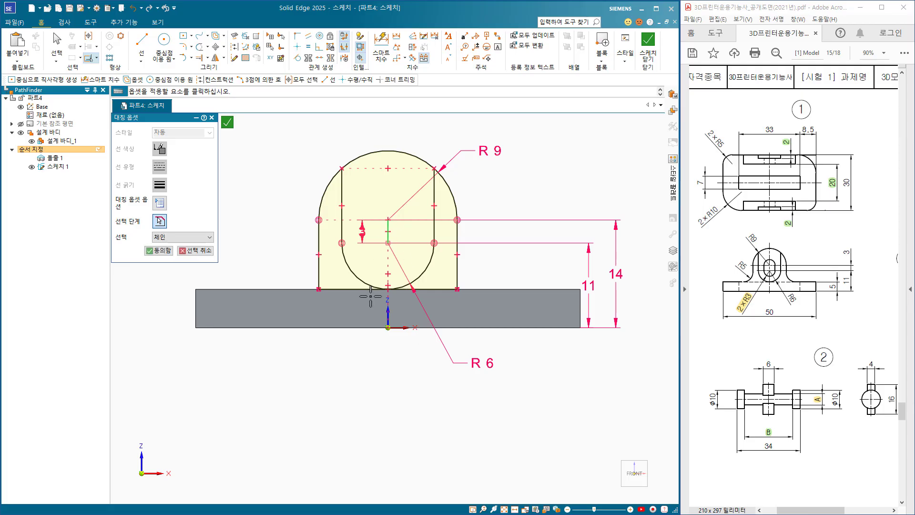
{"action": "left_click", "coordinate": [162, 251]}
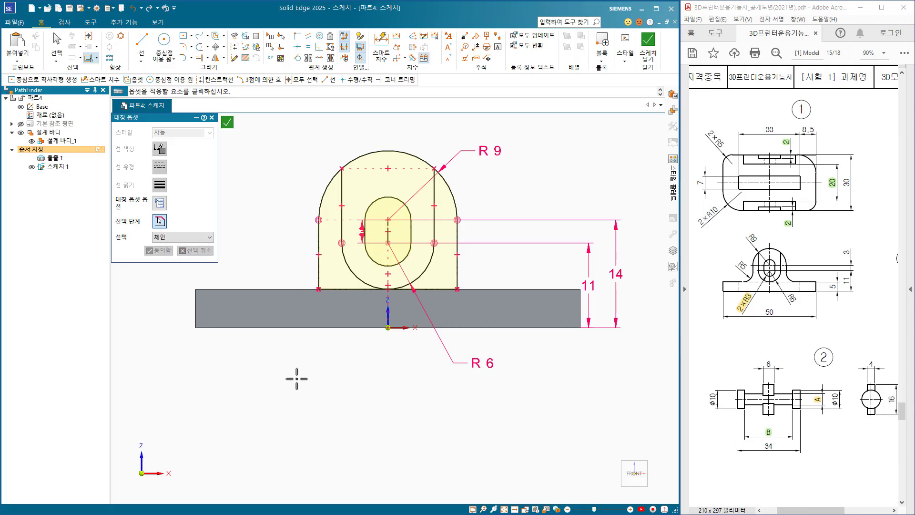
{"action": "left_click", "coordinate": [648, 41]}
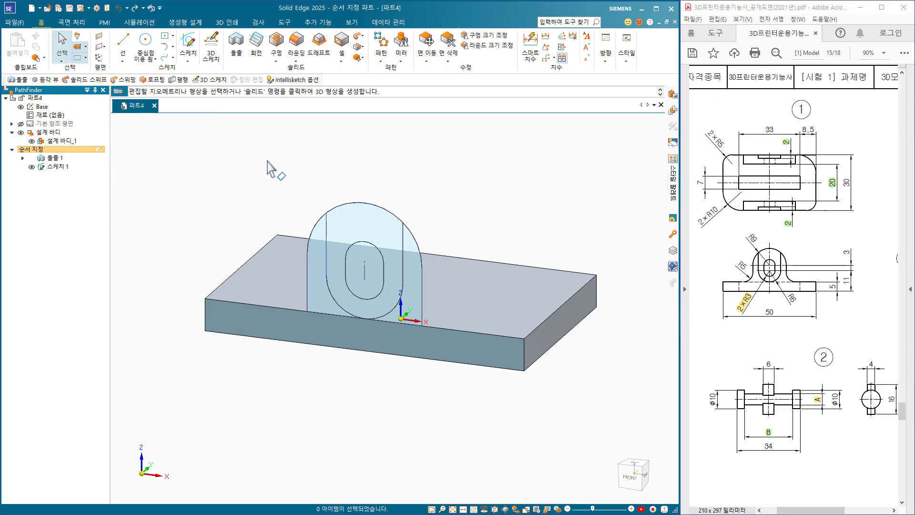
Extrude the whole arch, including the U and slot regions, from the sketch as 5 mm of added material toward the plate's inside.
{"action": "left_click", "coordinate": [241, 52]}
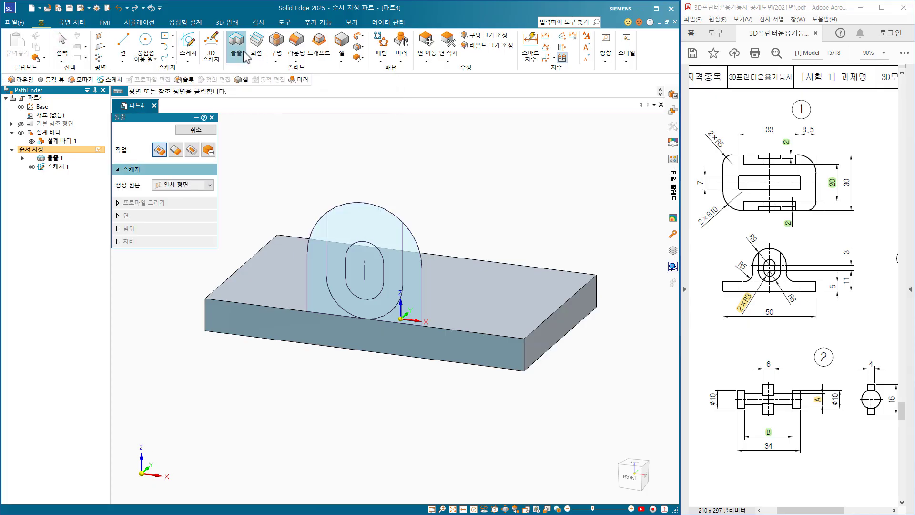
{"action": "left_click", "coordinate": [206, 185]}
{"action": "key", "text": "Up"}
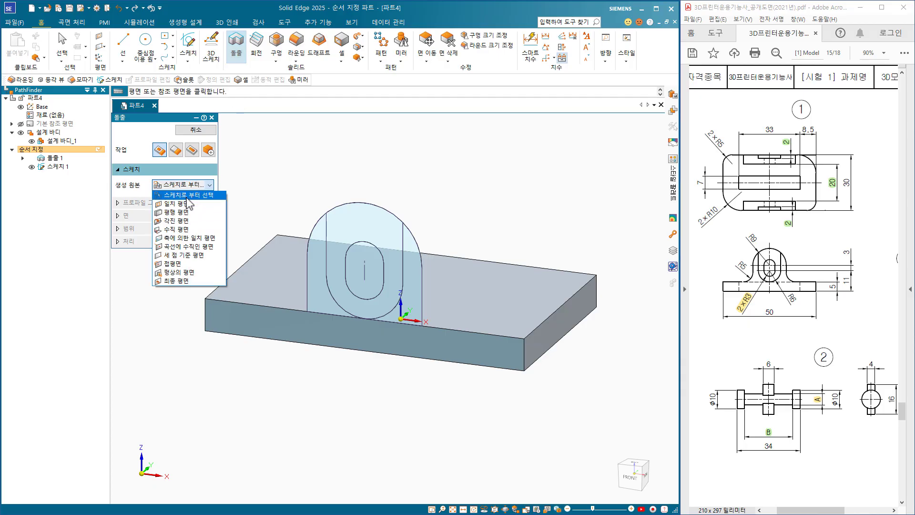
{"action": "left_click", "coordinate": [188, 195]}
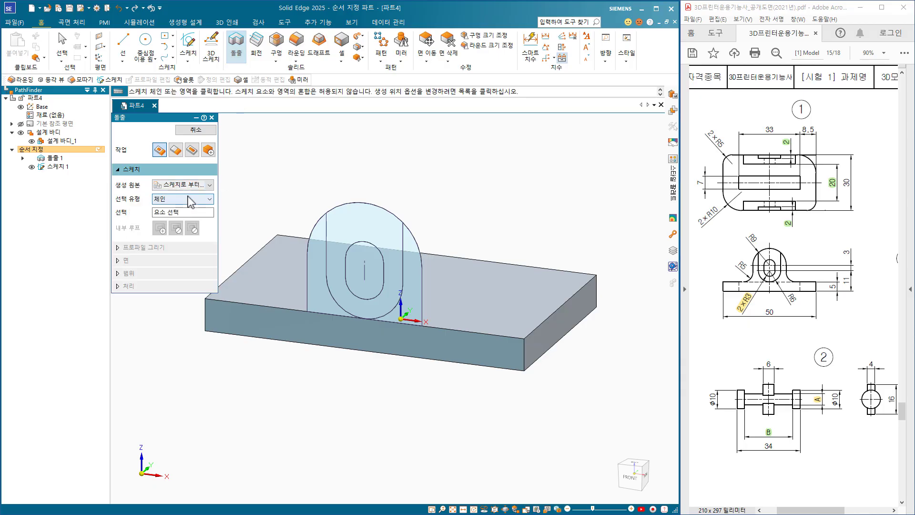
{"action": "left_click", "coordinate": [319, 241]}
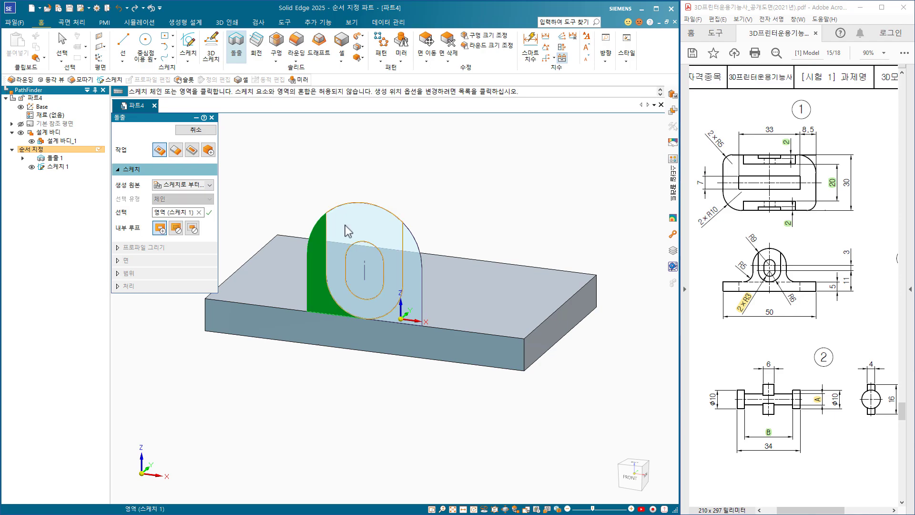
{"action": "left_click", "coordinate": [352, 242]}
{"action": "left_click", "coordinate": [377, 266]}
{"action": "left_click", "coordinate": [411, 258]}
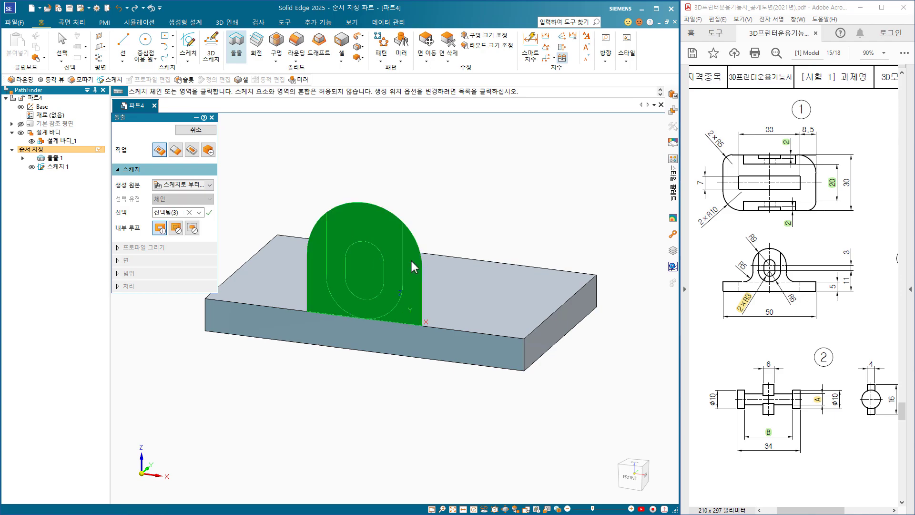
{"action": "left_click", "coordinate": [209, 212]}
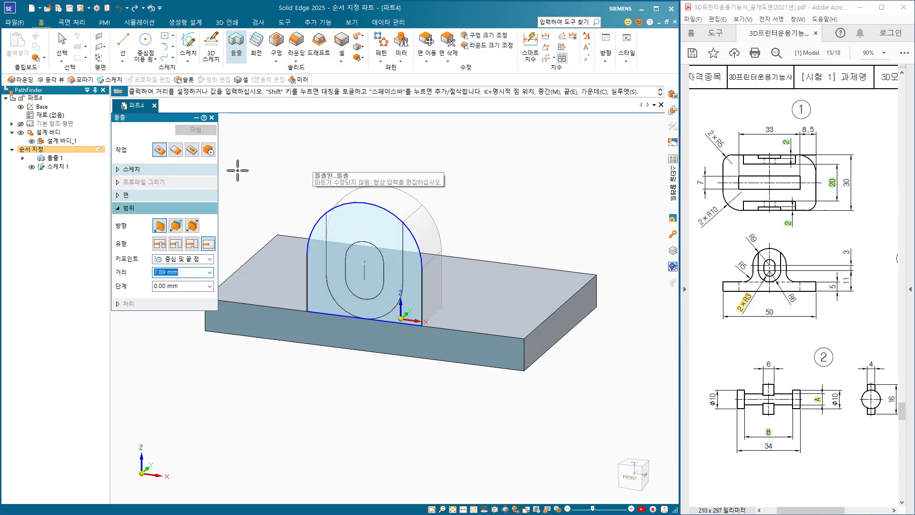
{"action": "left_click", "coordinate": [175, 151]}
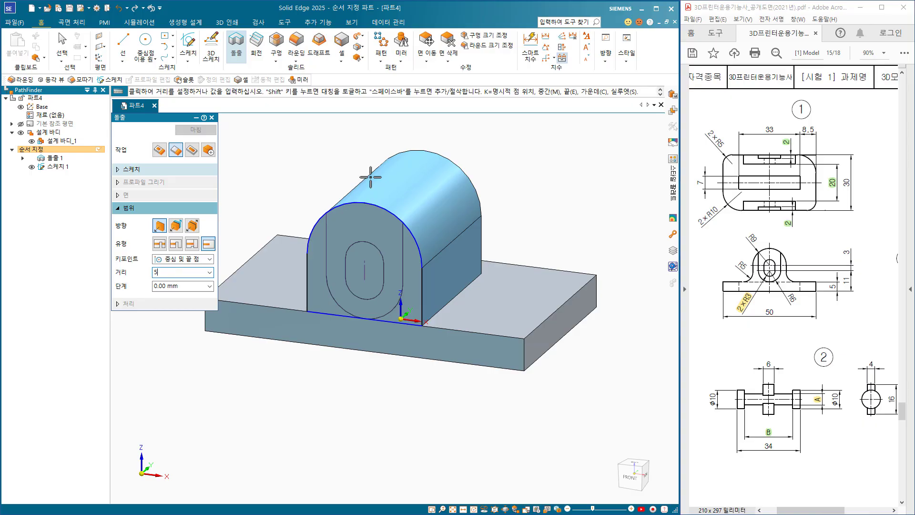
{"action": "type", "text": "5"}
{"action": "key", "text": "Return"}
{"action": "left_click", "coordinate": [416, 170]}
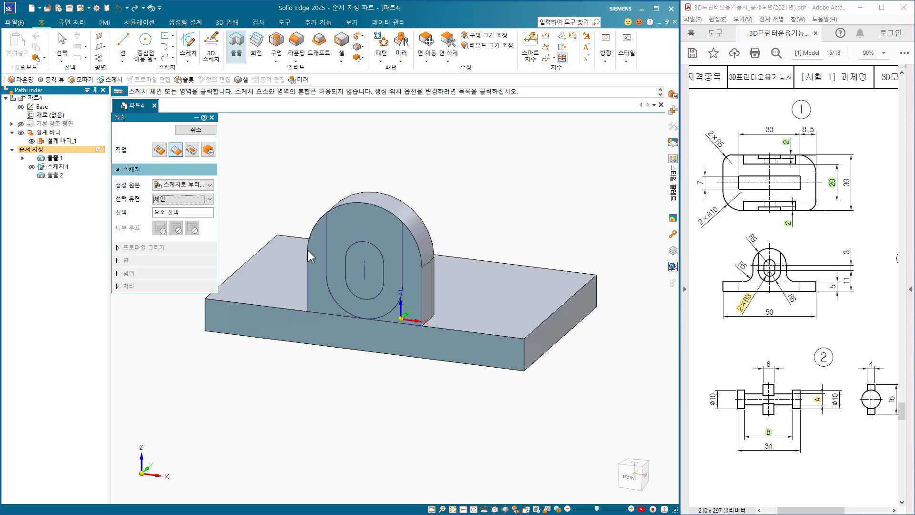
Cut the U-shaped region, including the slot region, 2 mm deep into the lug's outer face.
{"action": "left_click", "coordinate": [336, 225]}
{"action": "left_click", "coordinate": [360, 258]}
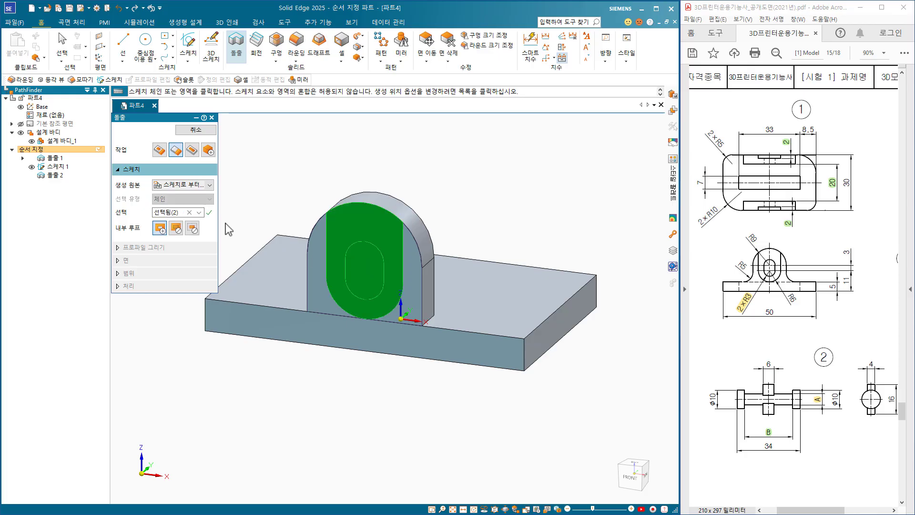
{"action": "left_click", "coordinate": [209, 213]}
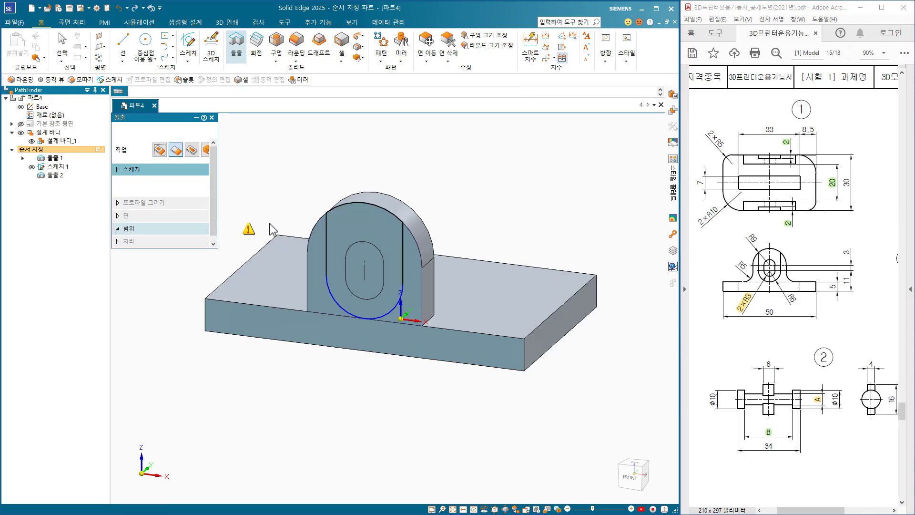
{"action": "left_click", "coordinate": [192, 151]}
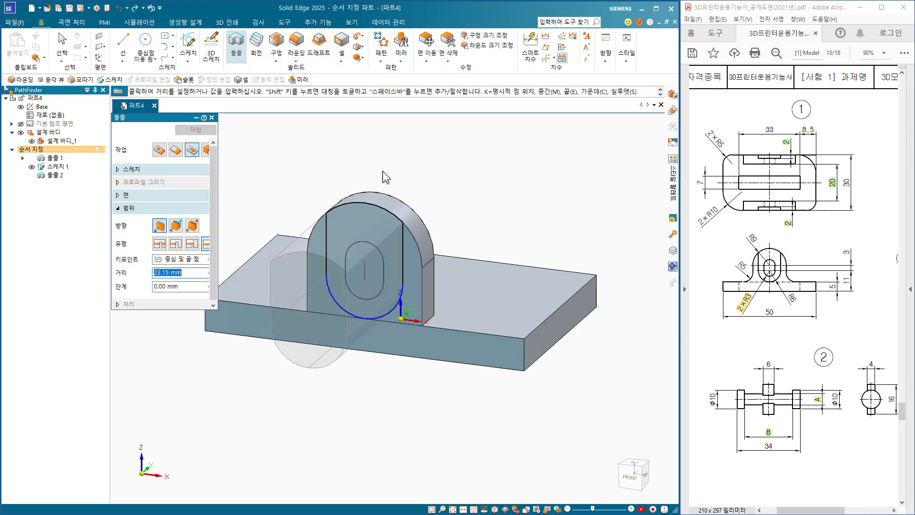
{"action": "type", "text": "2"}
{"action": "key", "text": "Return"}
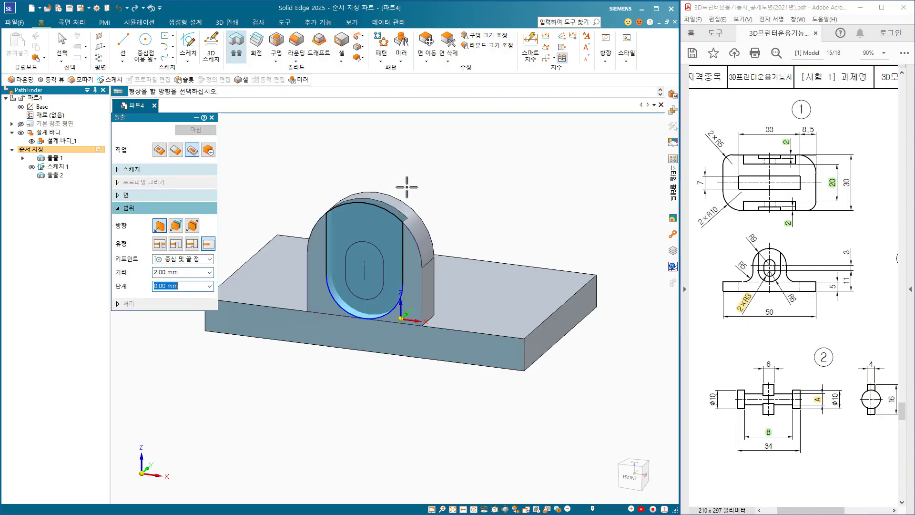
{"action": "left_click", "coordinate": [416, 187]}
{"action": "left_click", "coordinate": [192, 132]}
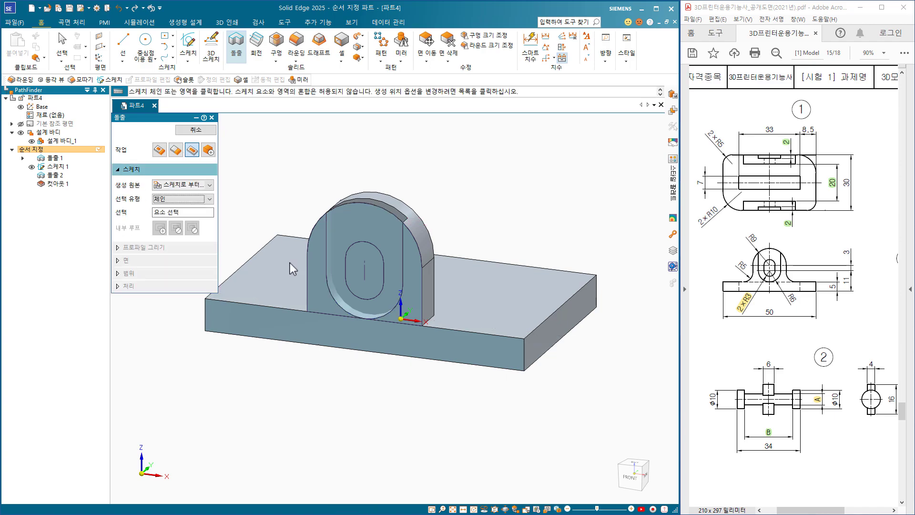
Cut the inner slot region through the whole lug and hide the sketch.
{"action": "left_click", "coordinate": [364, 255]}
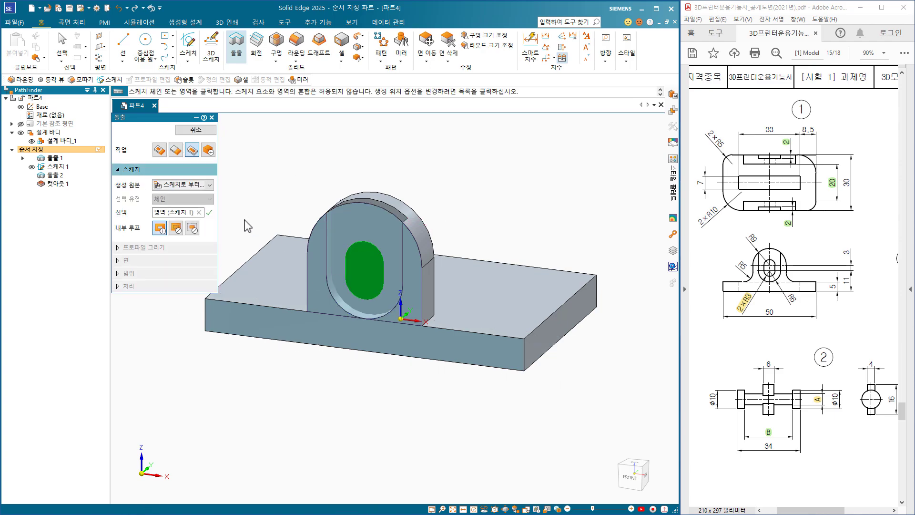
{"action": "left_click", "coordinate": [207, 212]}
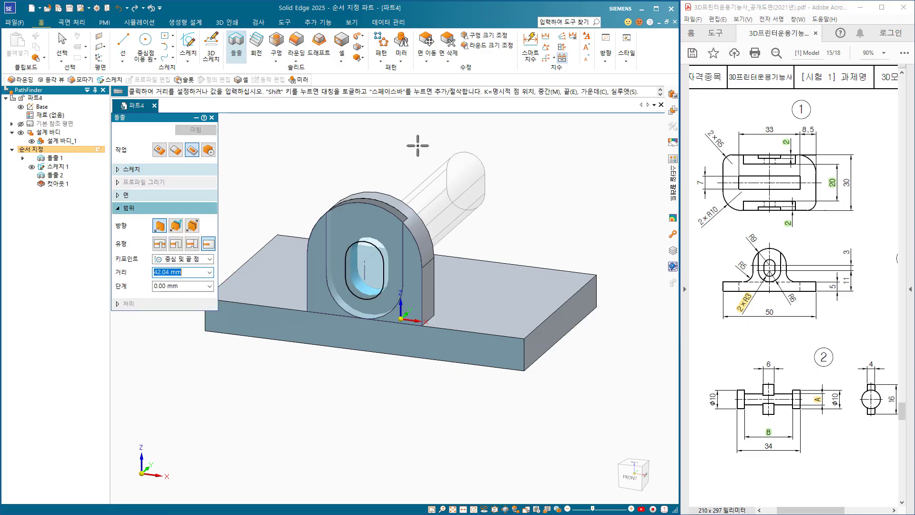
{"action": "left_click", "coordinate": [159, 244]}
{"action": "left_click", "coordinate": [461, 172]}
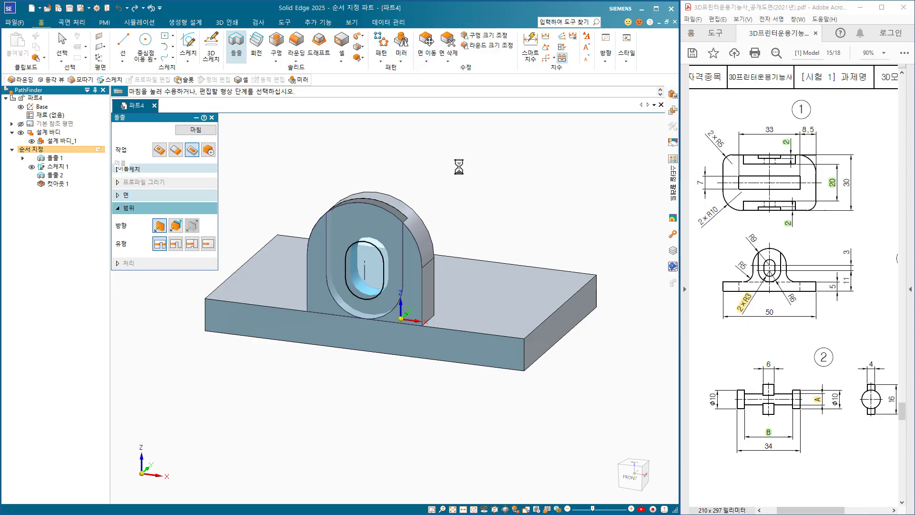
{"action": "left_click", "coordinate": [201, 132]}
{"action": "left_click", "coordinate": [200, 132]}
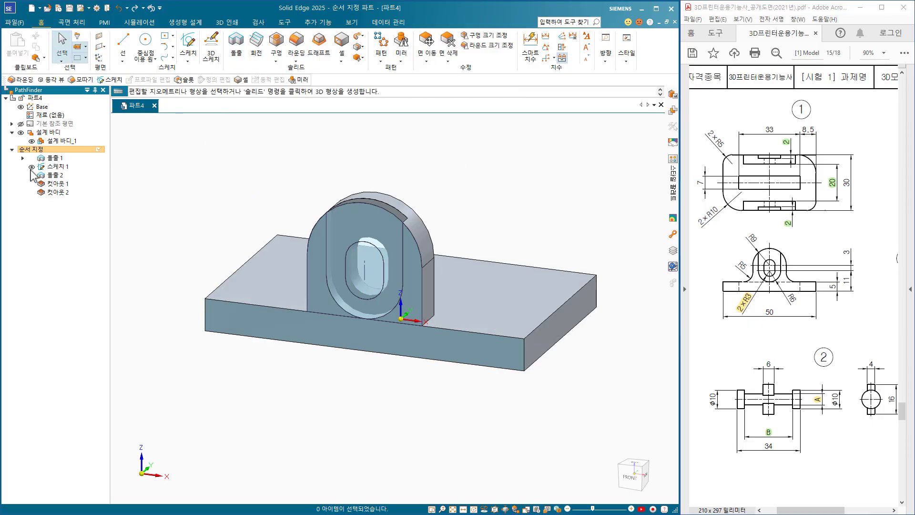
{"action": "left_click", "coordinate": [31, 167]}
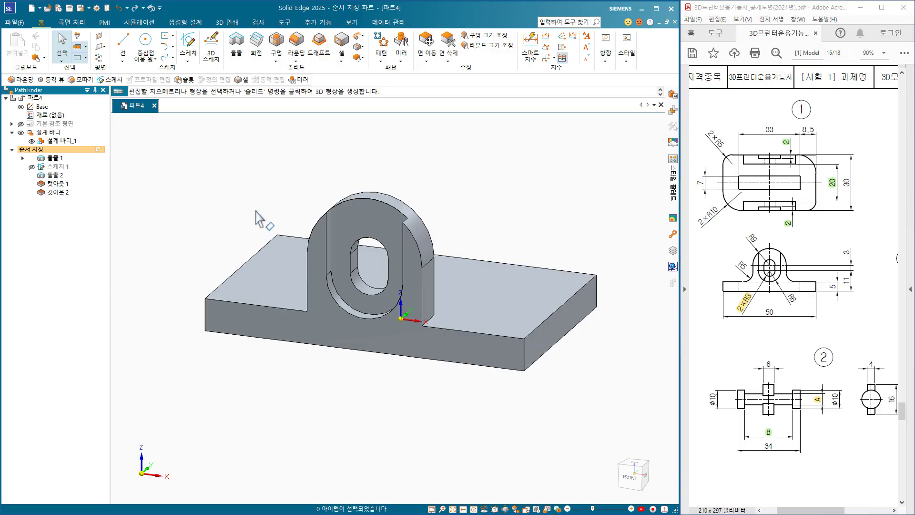
Round the two edges where the lug's sides meet the base plate with a 5 mm radius.
{"action": "left_click", "coordinate": [296, 47]}
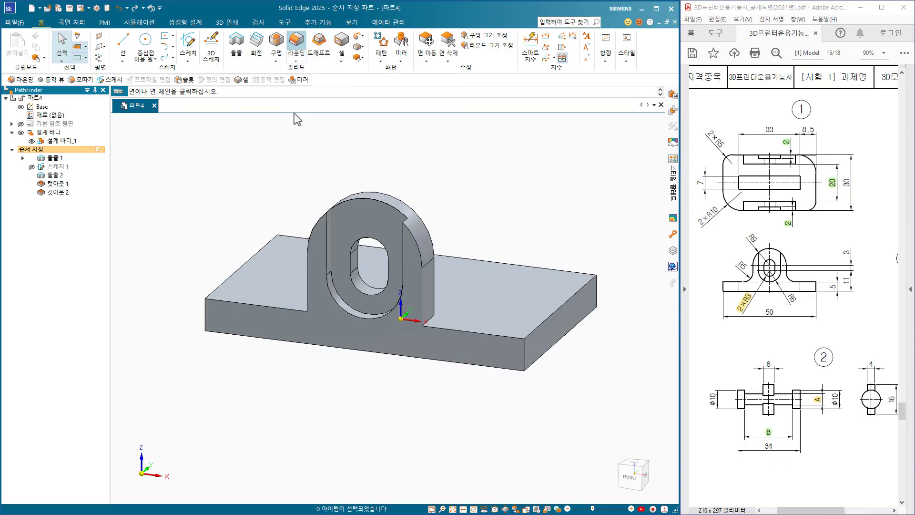
{"action": "middle_click_drag", "start_coordinate": [321, 399], "coordinate": [418, 322]}
{"action": "left_click", "coordinate": [389, 348]}
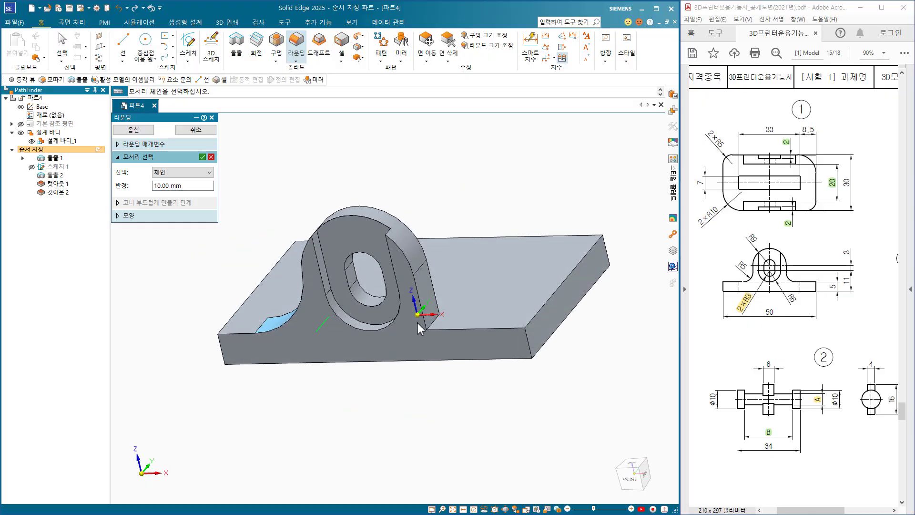
{"action": "left_click", "coordinate": [431, 324]}
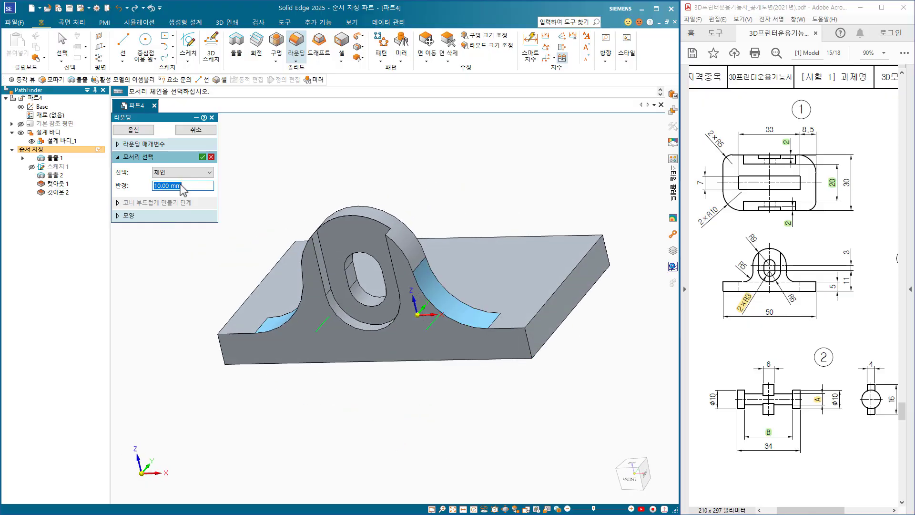
{"action": "type", "text": "5"}
{"action": "key", "text": "Return"}
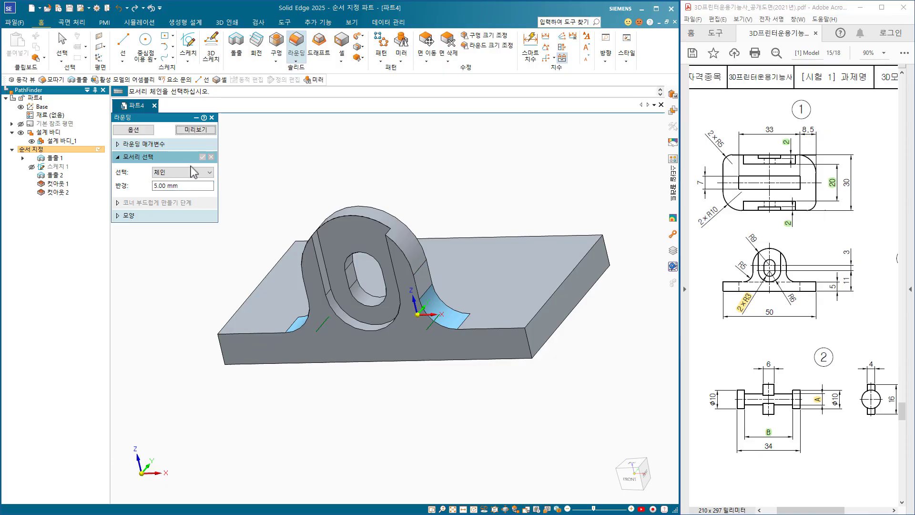
{"action": "left_click", "coordinate": [196, 130]}
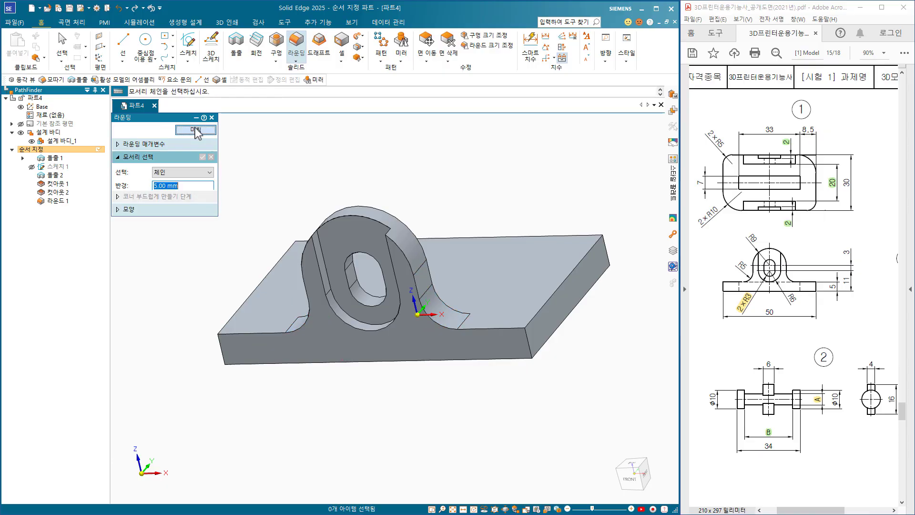
{"action": "left_click", "coordinate": [197, 130]}
Mirror the lug extrusion, both cutouts and the round about the base reference plane to the plate's opposite long side.
{"action": "middle_click_drag", "start_coordinate": [306, 421], "coordinate": [257, 374]}
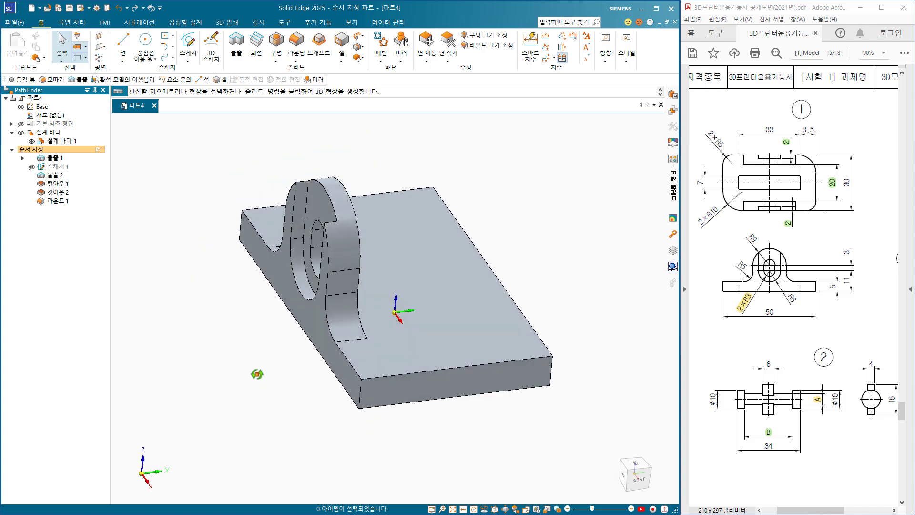
{"action": "key", "text": "ctrl+i"}
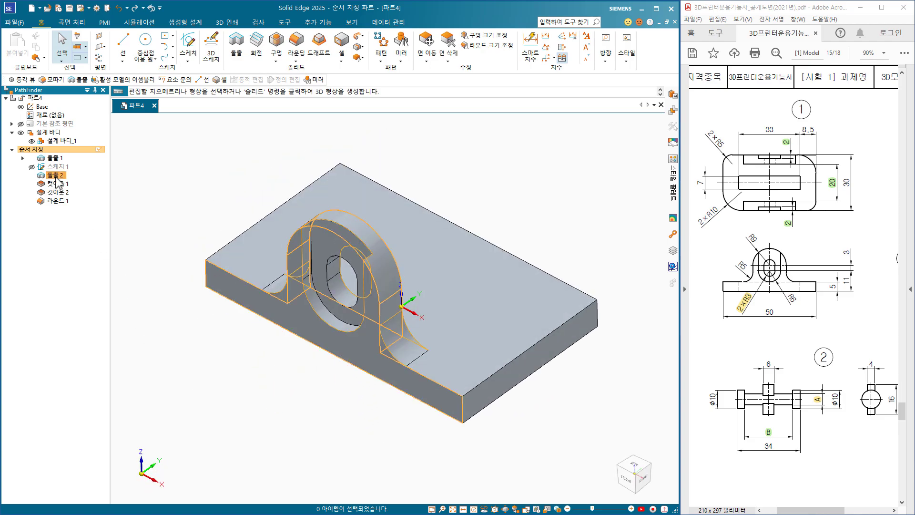
{"action": "left_click", "coordinate": [56, 175]}
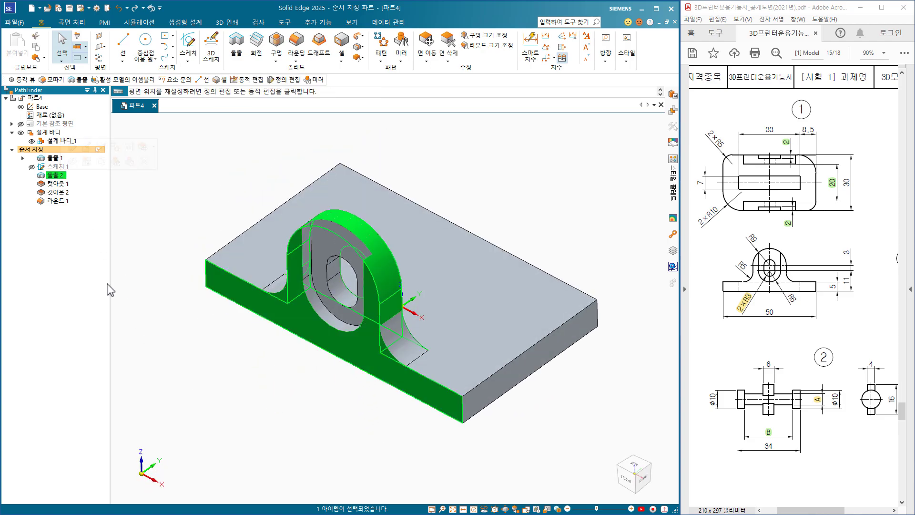
{"action": "left_click", "coordinate": [61, 202], "text": "shift"}
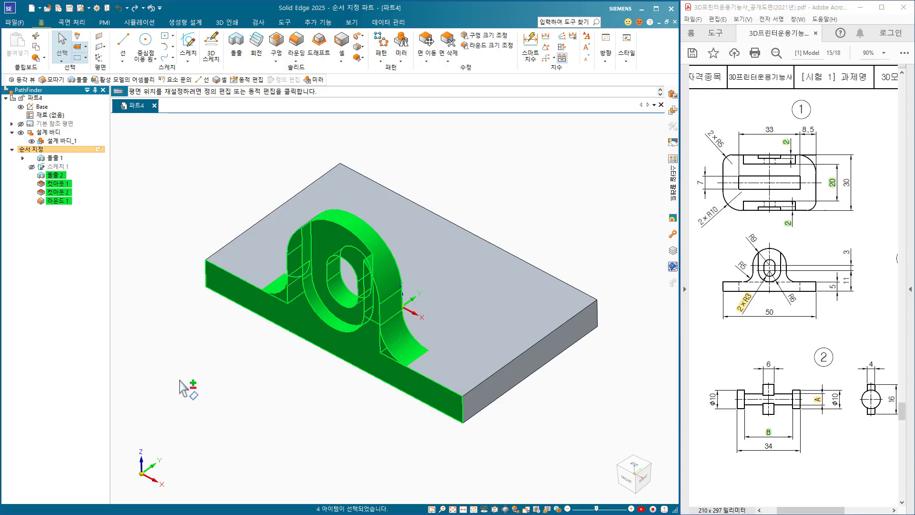
{"action": "left_click", "coordinate": [404, 46]}
{"action": "middle_click_drag", "start_coordinate": [275, 425], "coordinate": [148, 399]}
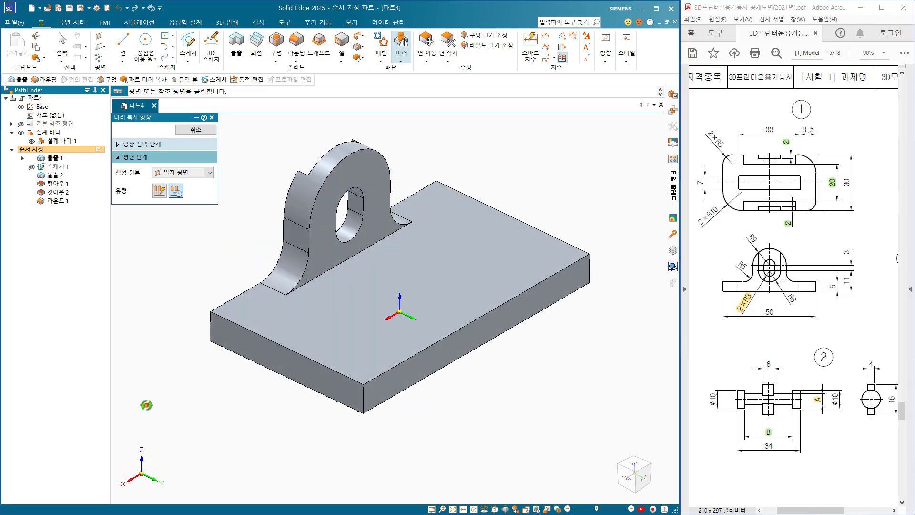
{"action": "right_click", "coordinate": [392, 308]}
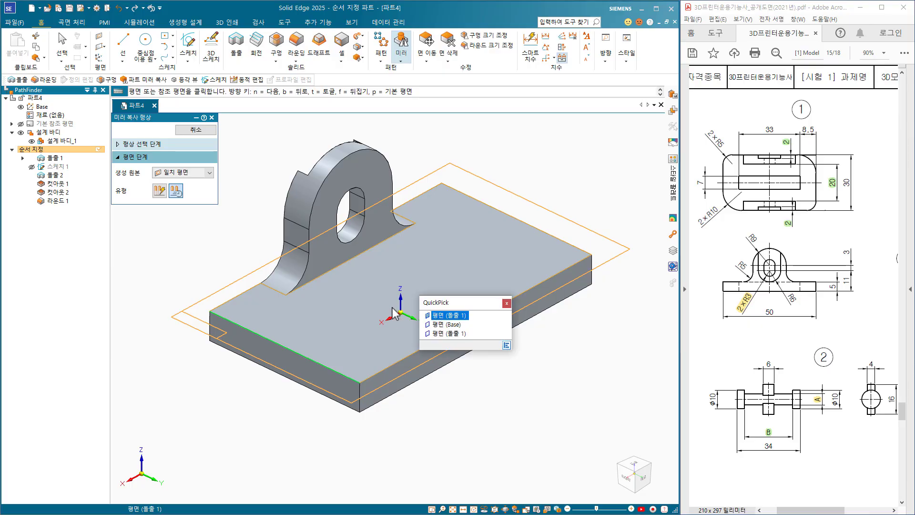
{"action": "left_click", "coordinate": [437, 326]}
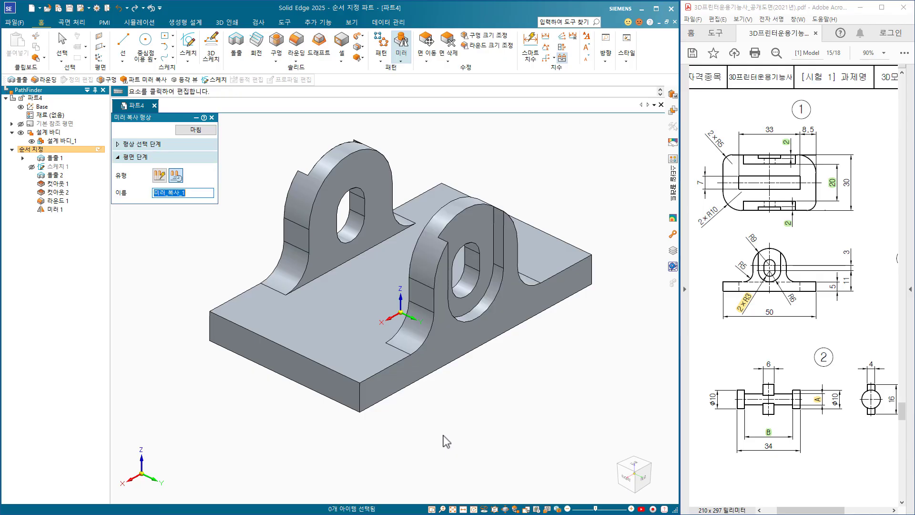
{"action": "left_click", "coordinate": [196, 130]}
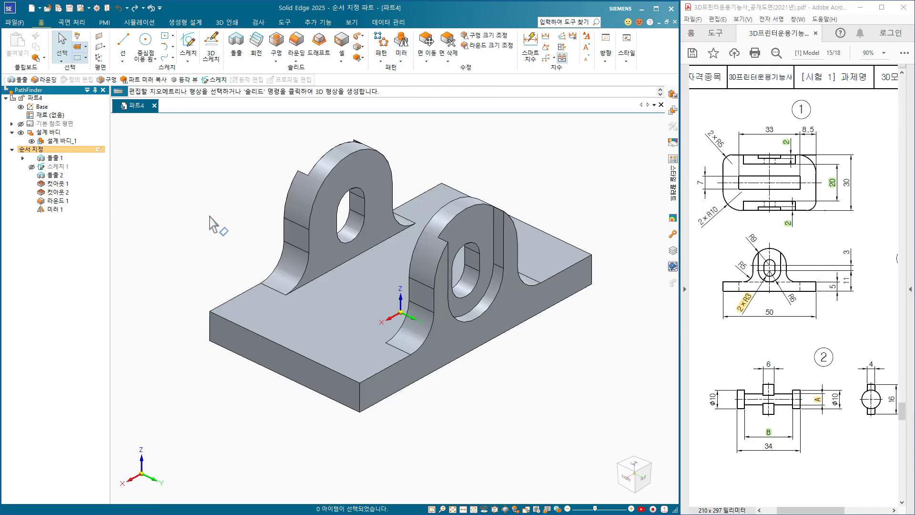
Round the plate's back-left and front-right vertical corner edges with a 5 mm radius.
{"action": "key", "text": "ctrl+i"}
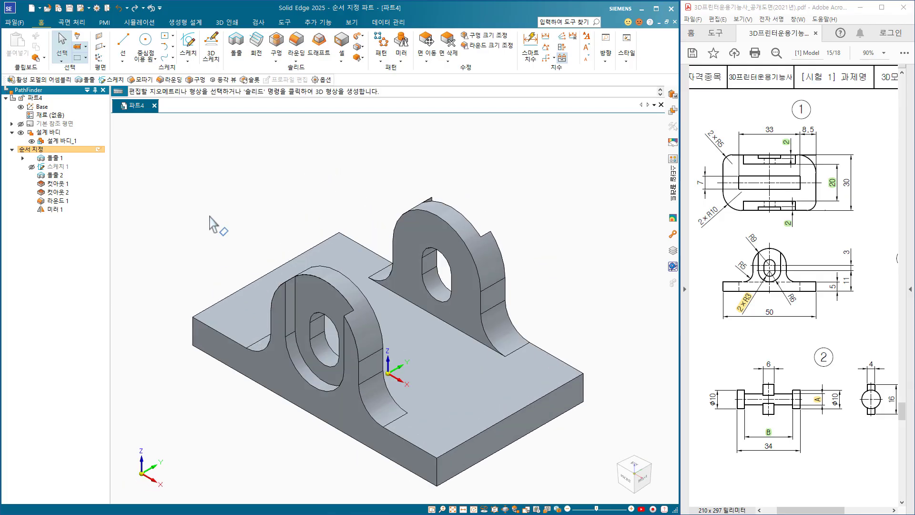
{"action": "left_click", "coordinate": [296, 46]}
{"action": "middle_click_drag", "start_coordinate": [222, 283], "coordinate": [366, 292]}
{"action": "left_click", "coordinate": [195, 186]}
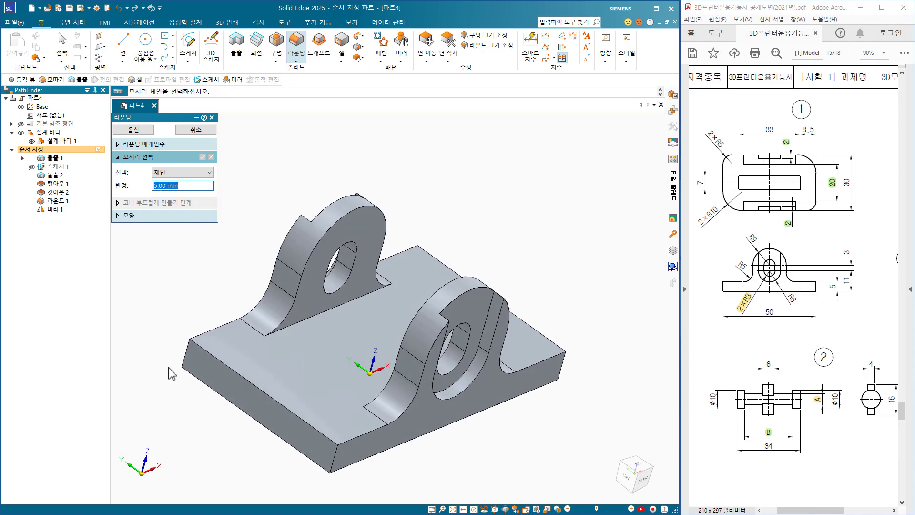
{"action": "left_click", "coordinate": [185, 372]}
{"action": "middle_click_drag", "start_coordinate": [356, 475], "coordinate": [506, 444]}
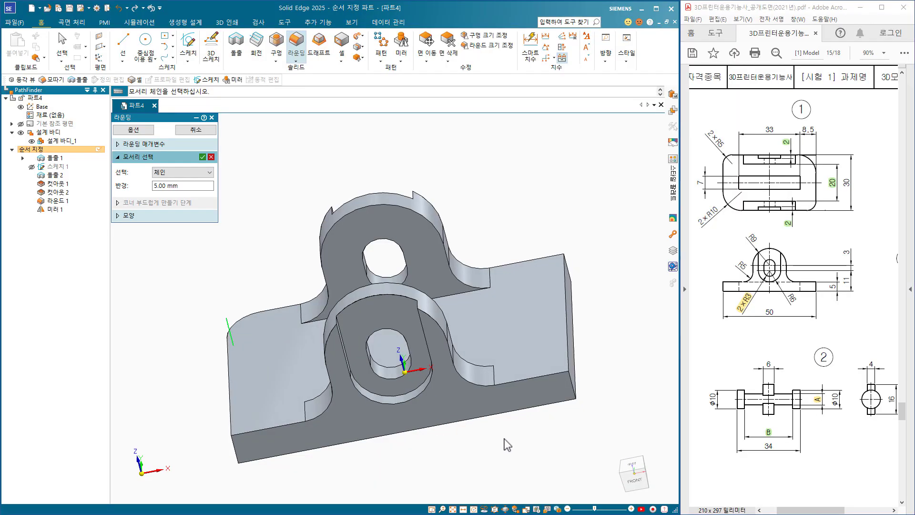
{"action": "left_click", "coordinate": [571, 396]}
{"action": "left_click", "coordinate": [203, 157]}
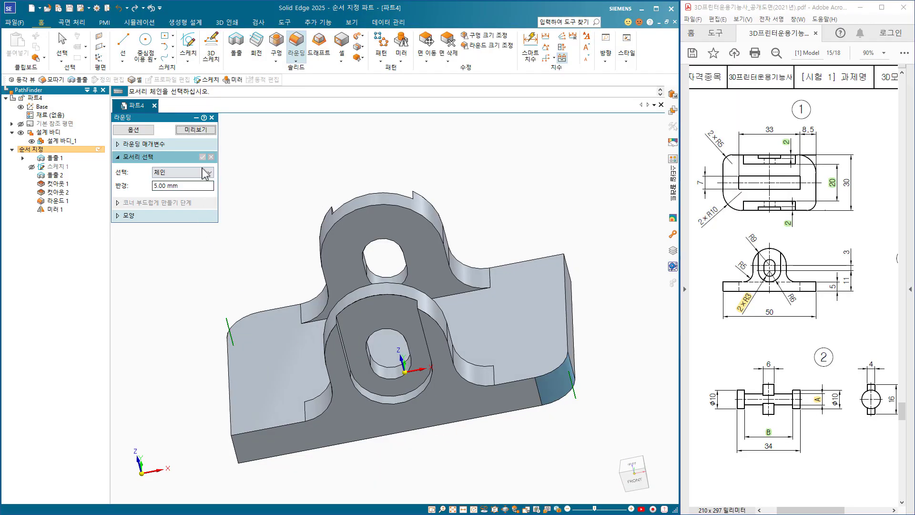
{"action": "left_click", "coordinate": [200, 131]}
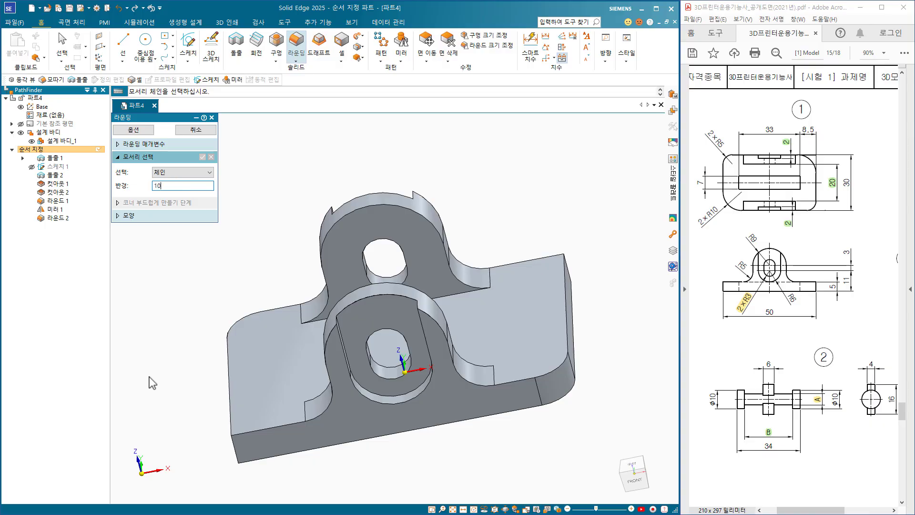
Round the plate's front-left and back-right vertical corner edges with a 10 mm radius.
{"action": "left_click", "coordinate": [239, 458]}
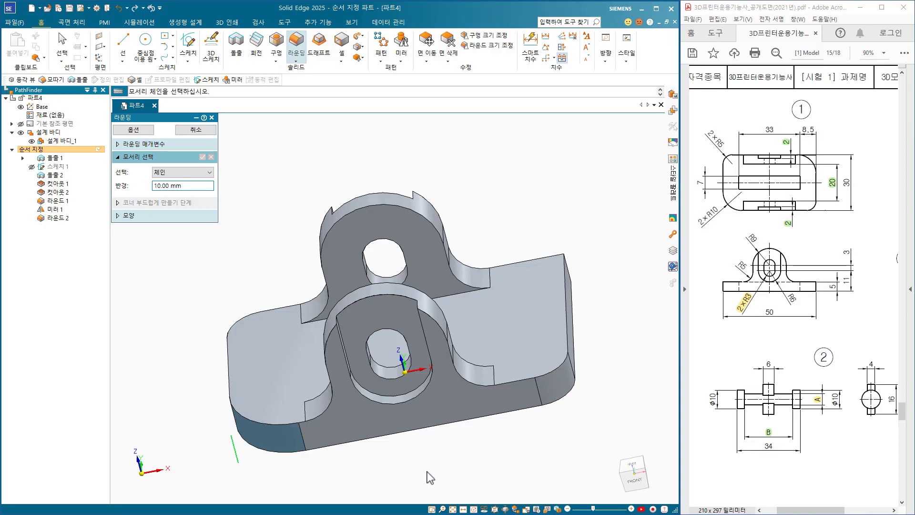
{"action": "middle_click_drag", "start_coordinate": [429, 480], "coordinate": [646, 313]}
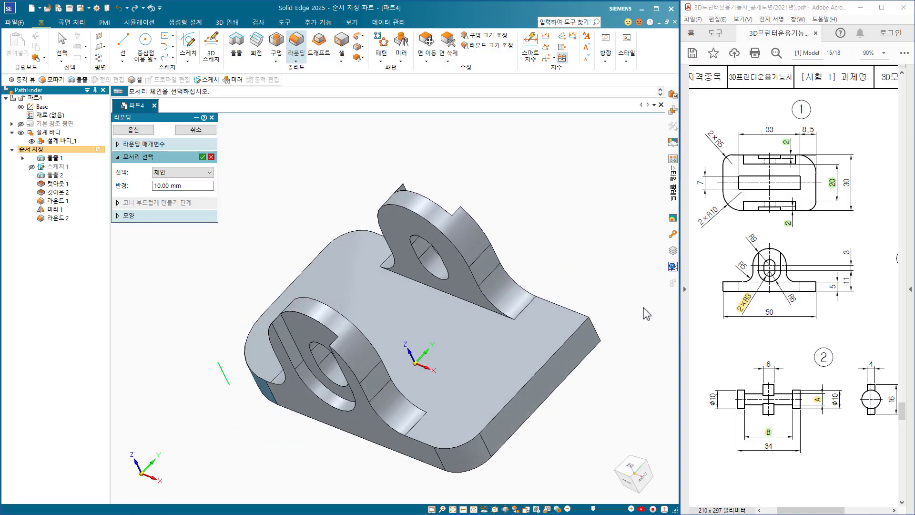
{"action": "left_click", "coordinate": [598, 332]}
{"action": "left_click", "coordinate": [202, 157]}
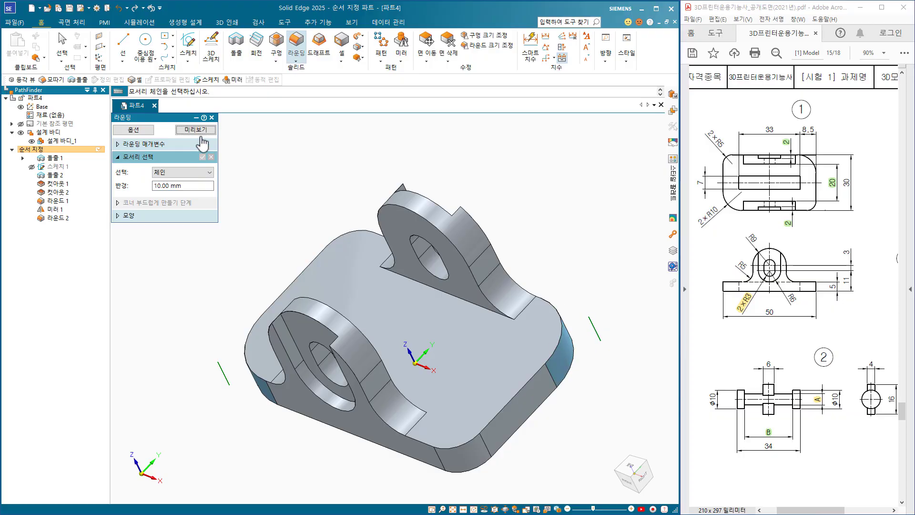
{"action": "left_click", "coordinate": [198, 132]}
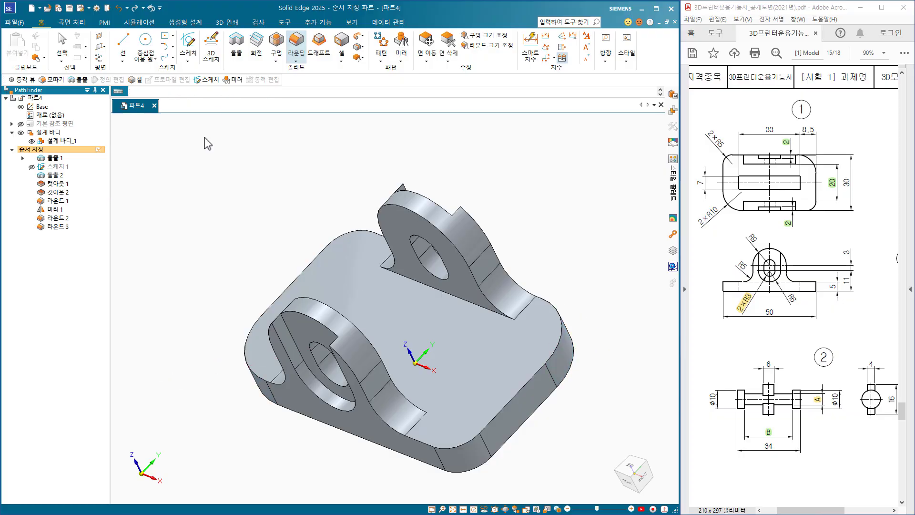
Start an extrusion on the base plate's top face and sketch a rectangle about 23 mm wide centred on the origin.
{"action": "key", "text": "ctrl+i"}
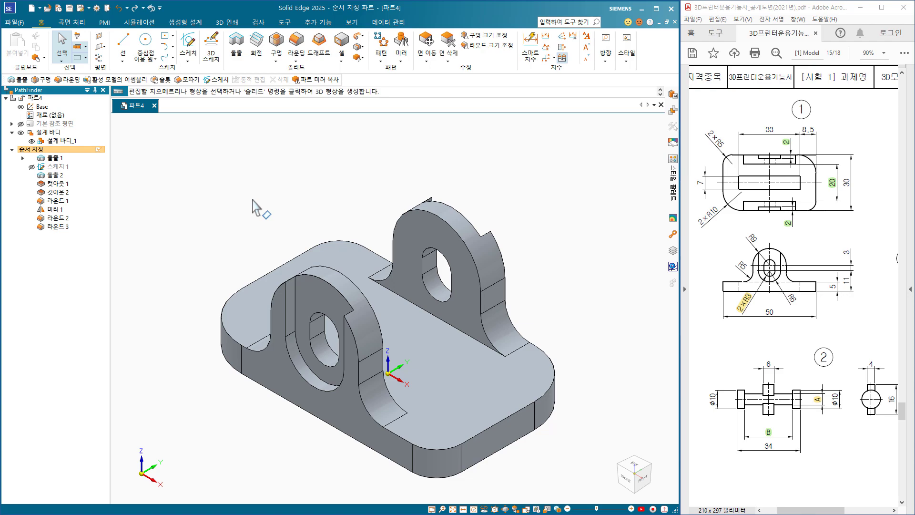
{"action": "left_click", "coordinate": [237, 57]}
{"action": "middle_click_drag", "start_coordinate": [199, 326], "coordinate": [221, 381]}
{"action": "left_click", "coordinate": [181, 189]}
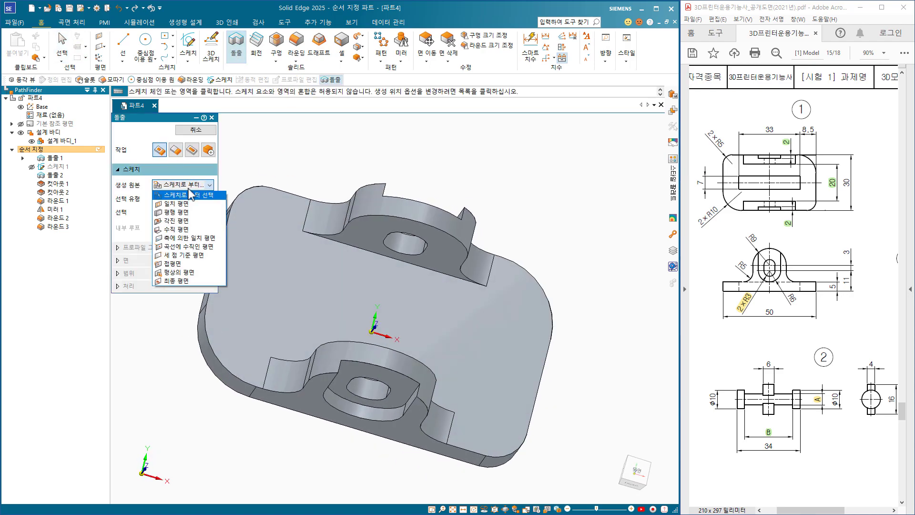
{"action": "left_click", "coordinate": [182, 205]}
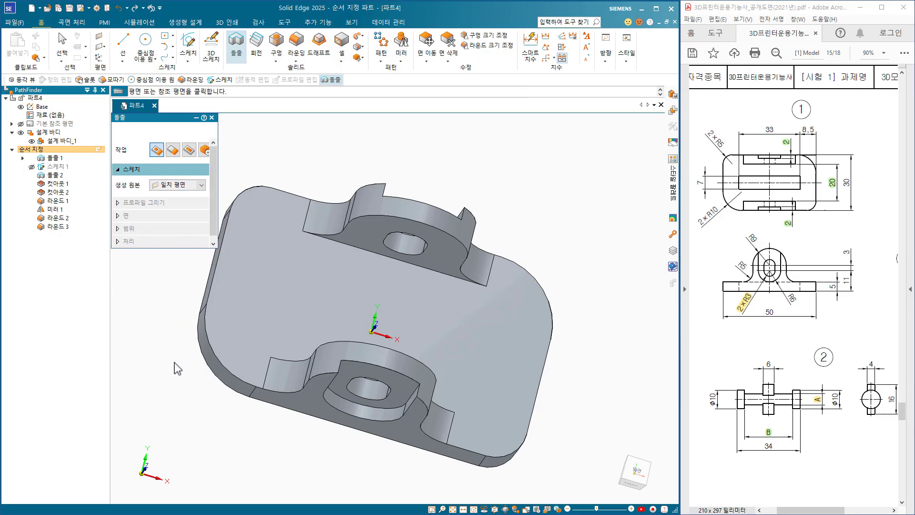
{"action": "left_click", "coordinate": [296, 285]}
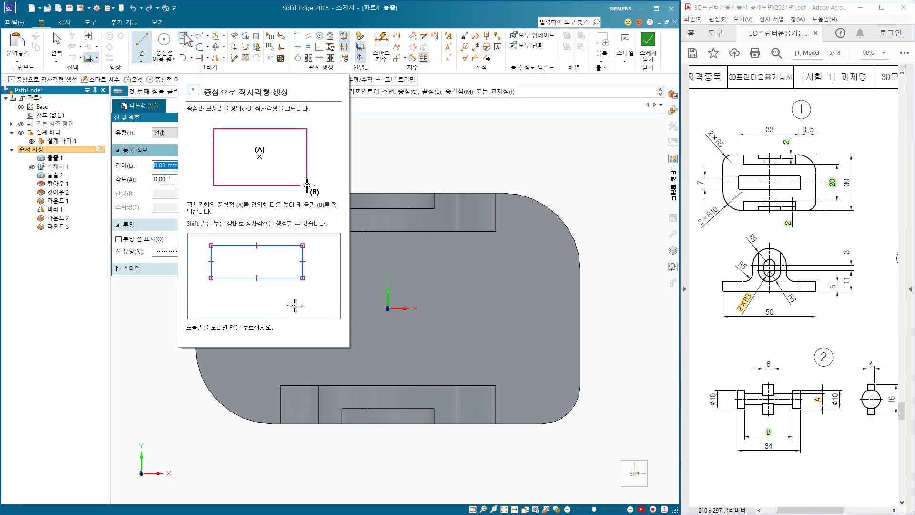
{"action": "left_click", "coordinate": [185, 36]}
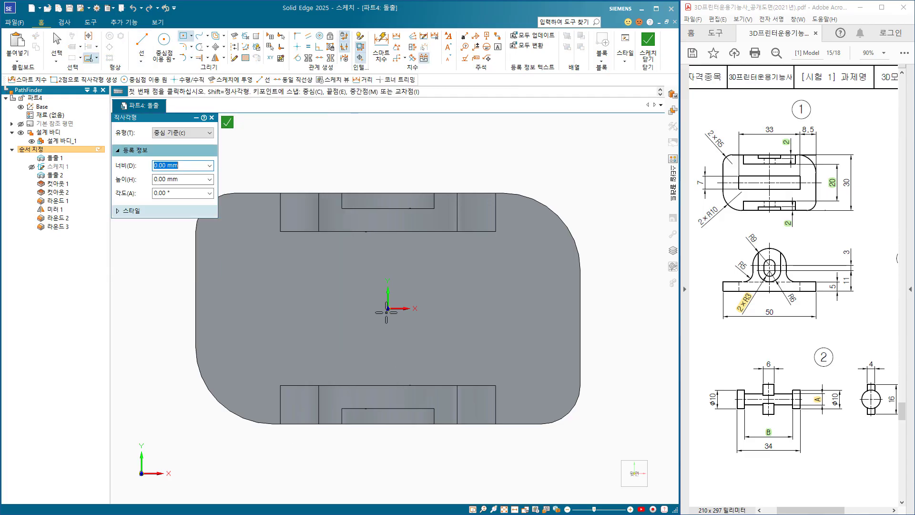
{"action": "left_click", "coordinate": [388, 308]}
{"action": "left_click", "coordinate": [297, 347]}
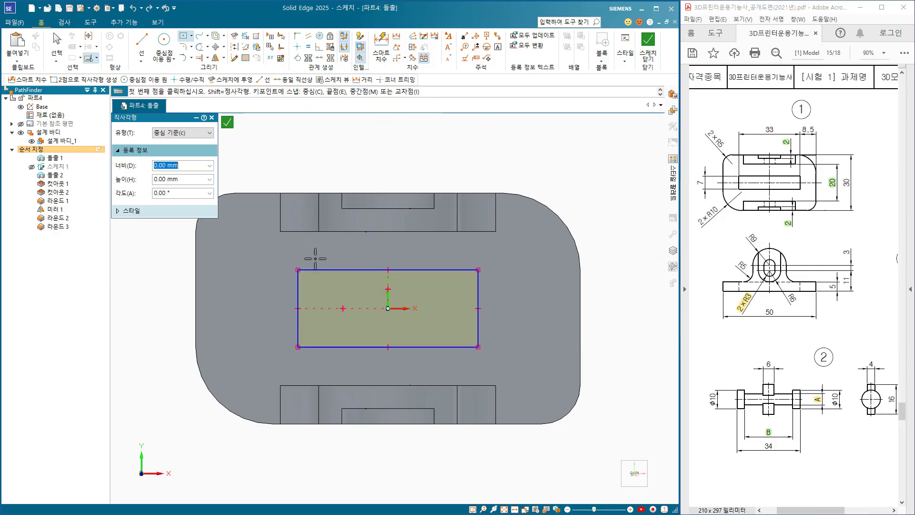
Dimension the centred rectangle to 7 mm in height and 33 mm in width.
{"action": "left_click", "coordinate": [381, 38]}
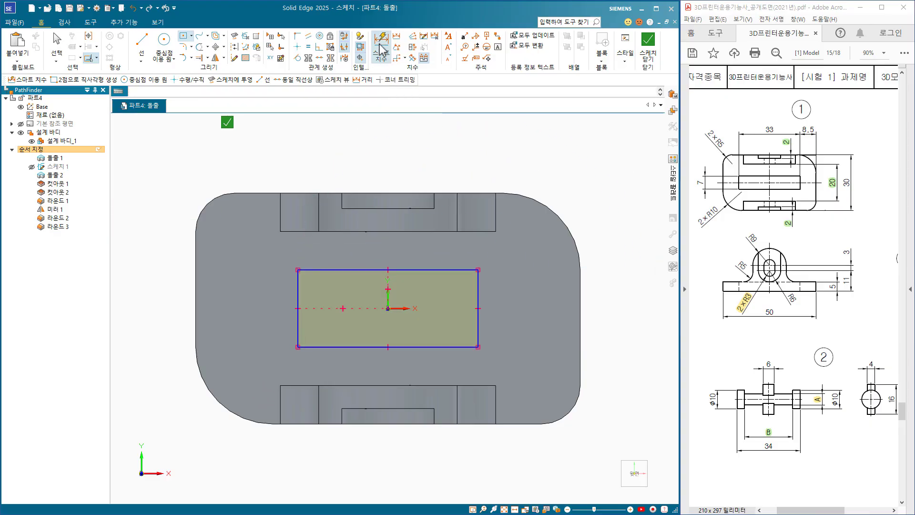
{"action": "left_click", "coordinate": [295, 323]}
{"action": "left_click", "coordinate": [260, 324]}
{"action": "type", "text": "7"}
{"action": "key", "text": "Return"}
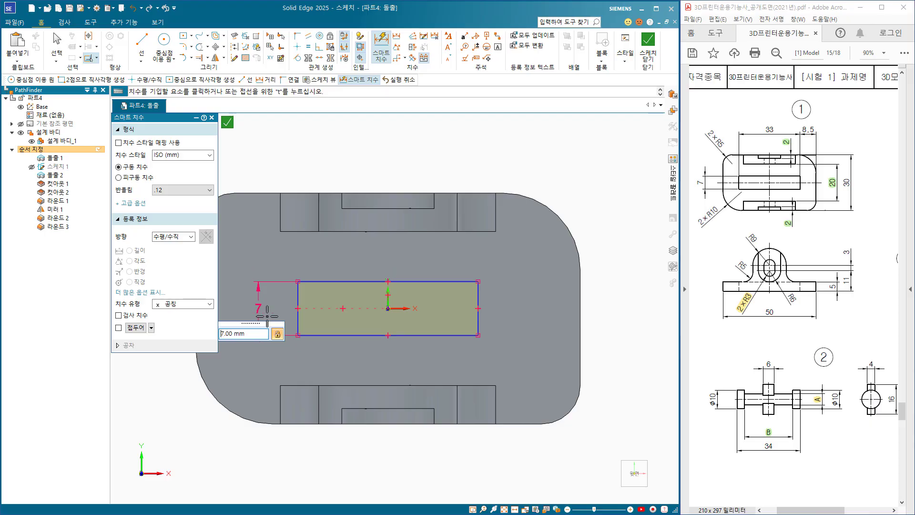
{"action": "left_click", "coordinate": [335, 282]}
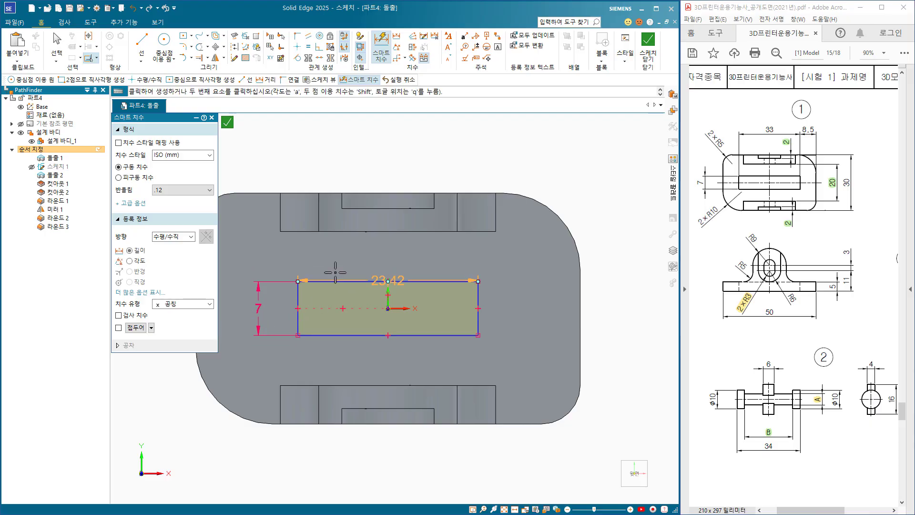
{"action": "left_click", "coordinate": [341, 262]}
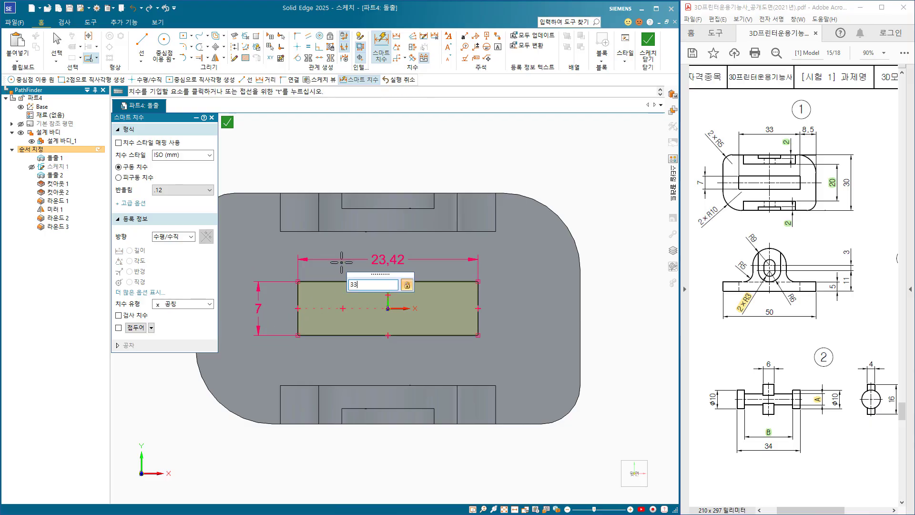
{"action": "type", "text": "33"}
{"action": "key", "text": "Return"}
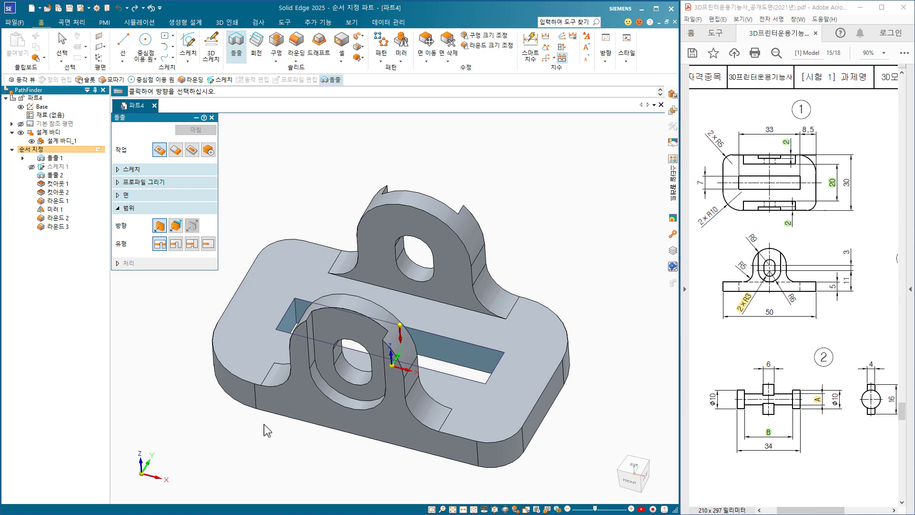
Cut the rectangle through the base plate to form the central slot, and return to the isometric view.
{"action": "left_click", "coordinate": [246, 401]}
{"action": "left_click", "coordinate": [202, 130]}
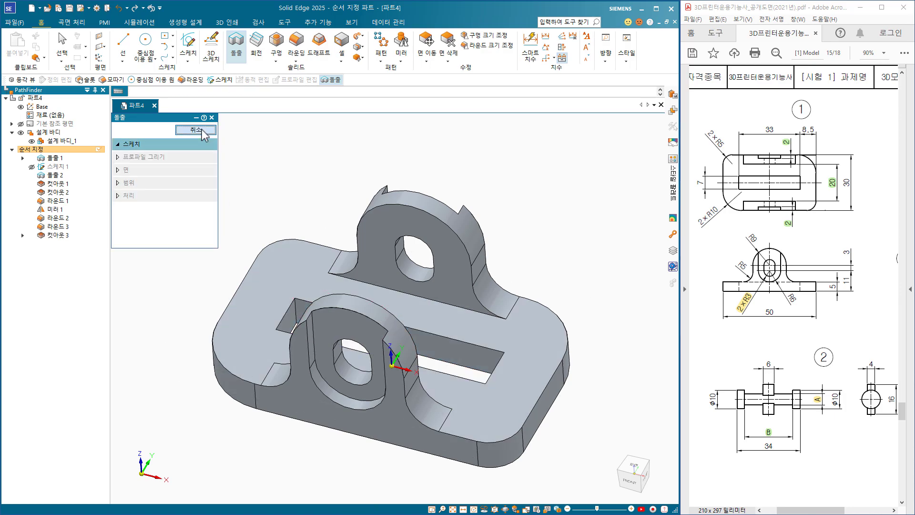
{"action": "left_click", "coordinate": [202, 130]}
{"action": "key", "text": "ctrl+i"}
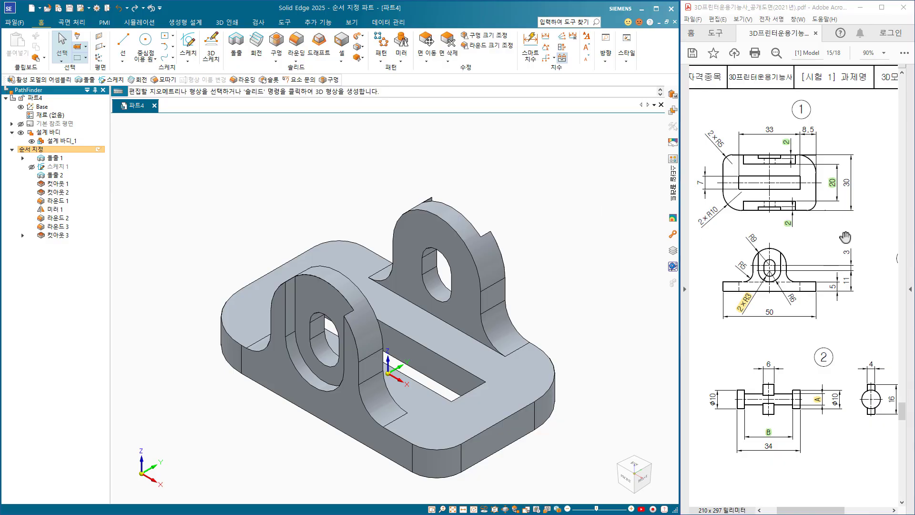
Start an extrusion sketch on the plate's top face and create a text profile reading "15" in the 나눔명조 ExtraBold font.
{"action": "left_click_drag", "start_coordinate": [845, 237], "coordinate": [721, 228]}
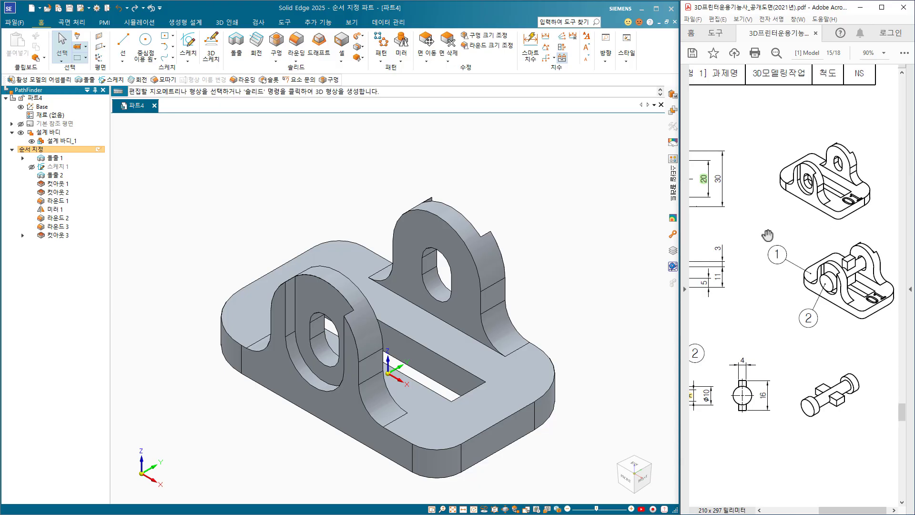
{"action": "middle_click_drag", "start_coordinate": [521, 351], "coordinate": [405, 362]}
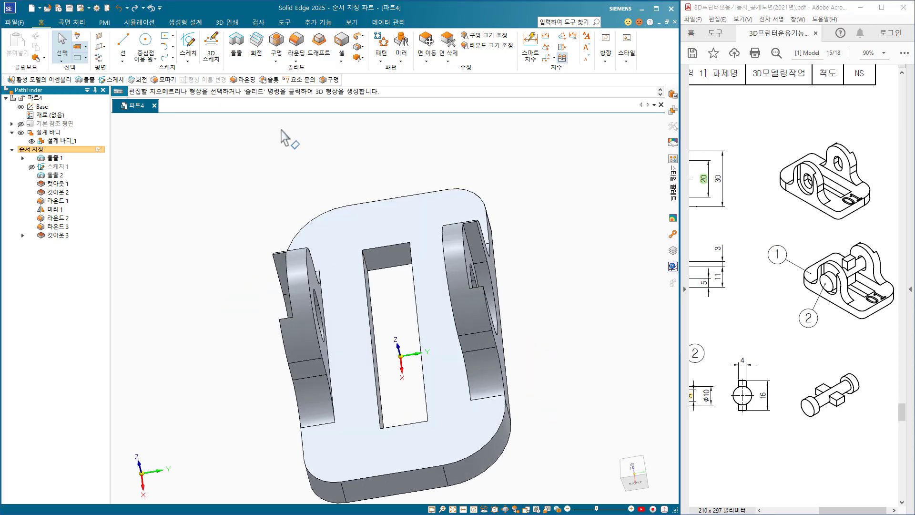
{"action": "left_click", "coordinate": [235, 45]}
{"action": "left_click", "coordinate": [359, 439]}
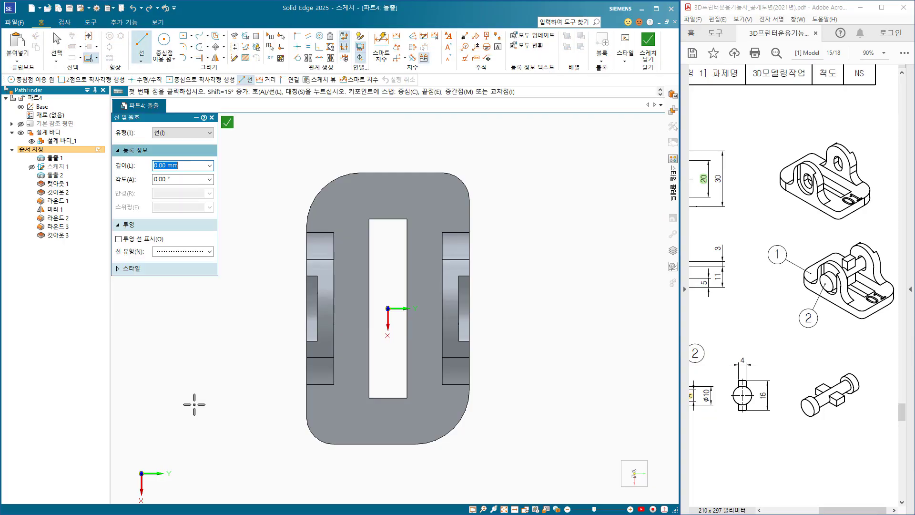
{"action": "left_click", "coordinate": [92, 22]}
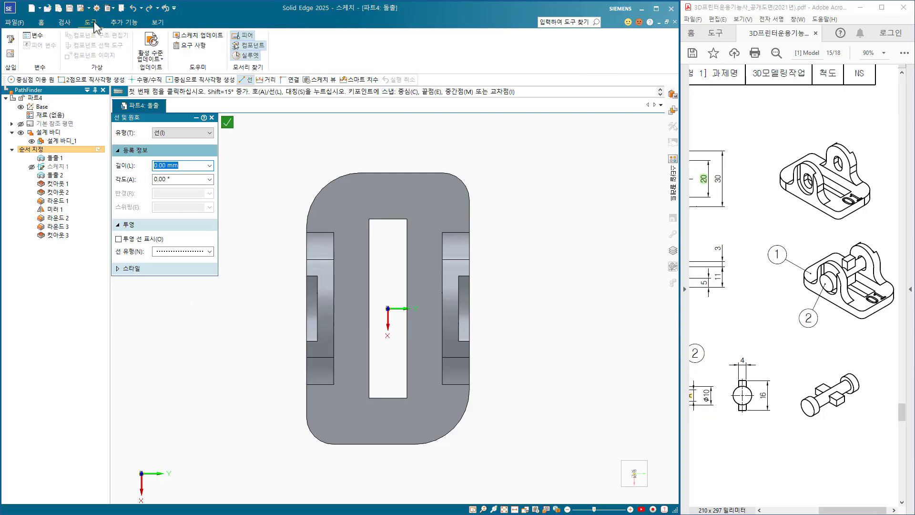
{"action": "left_click", "coordinate": [10, 42]}
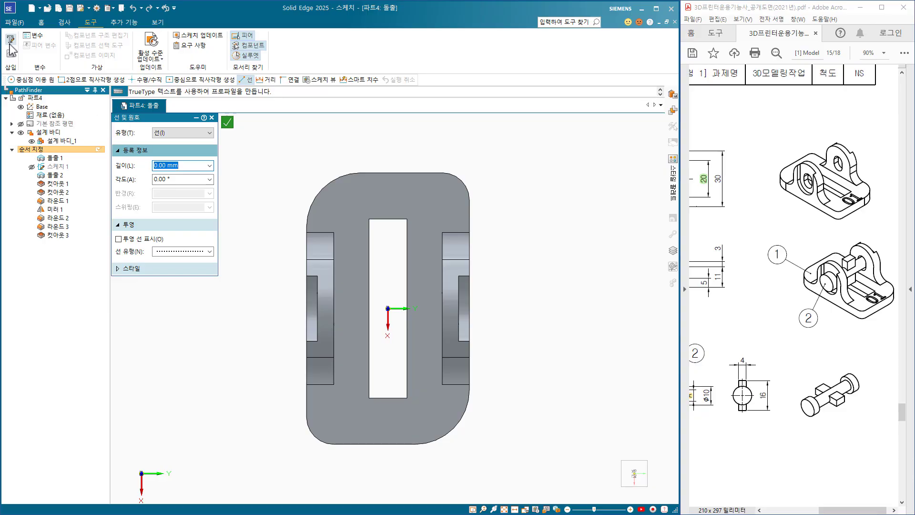
{"action": "left_click", "coordinate": [85, 321]}
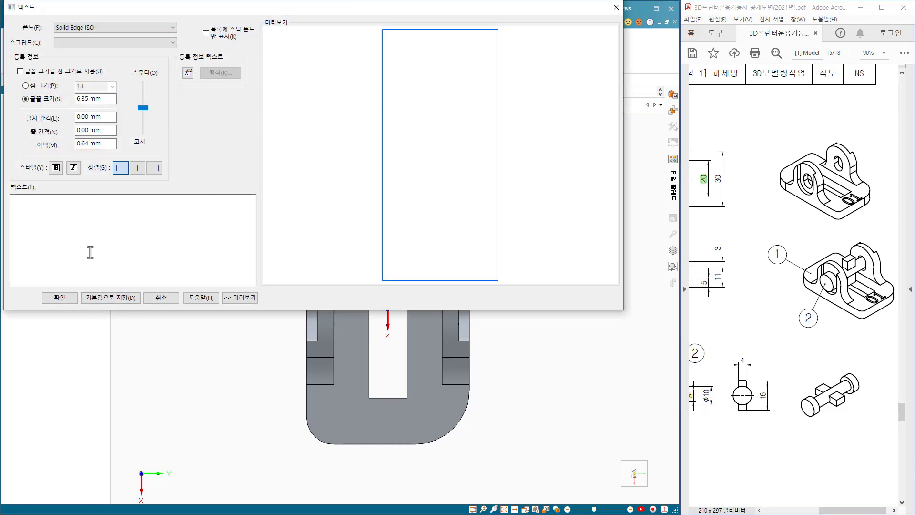
{"action": "type", "text": "15"}
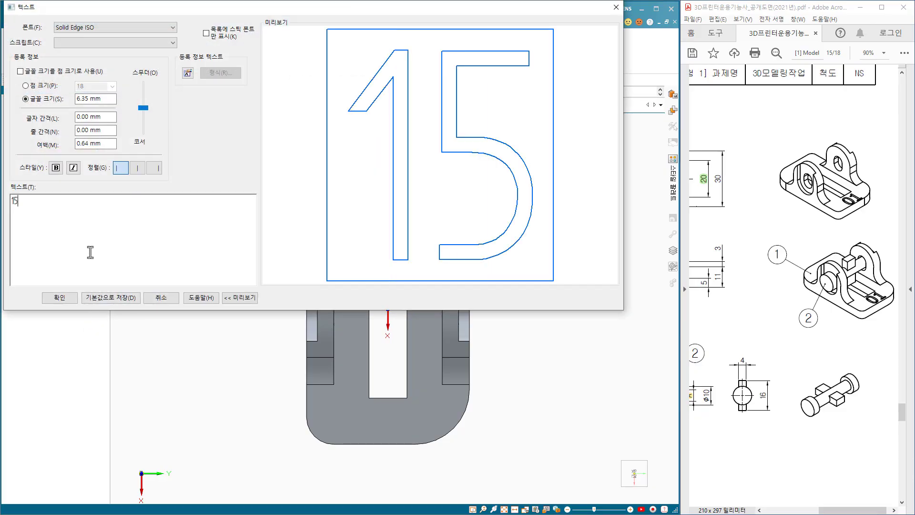
{"action": "left_click", "coordinate": [157, 25]}
{"action": "left_click_drag", "start_coordinate": [168, 190], "coordinate": [172, 233]}
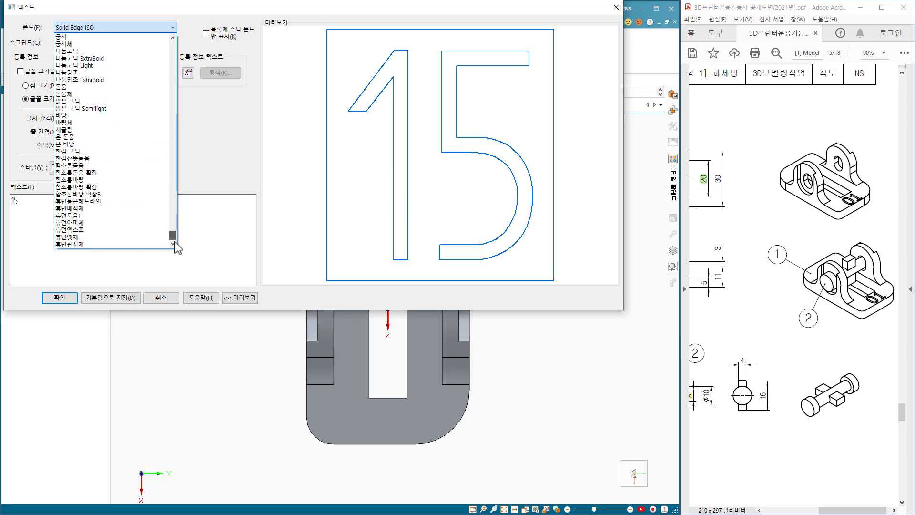
{"action": "left_click", "coordinate": [88, 80]}
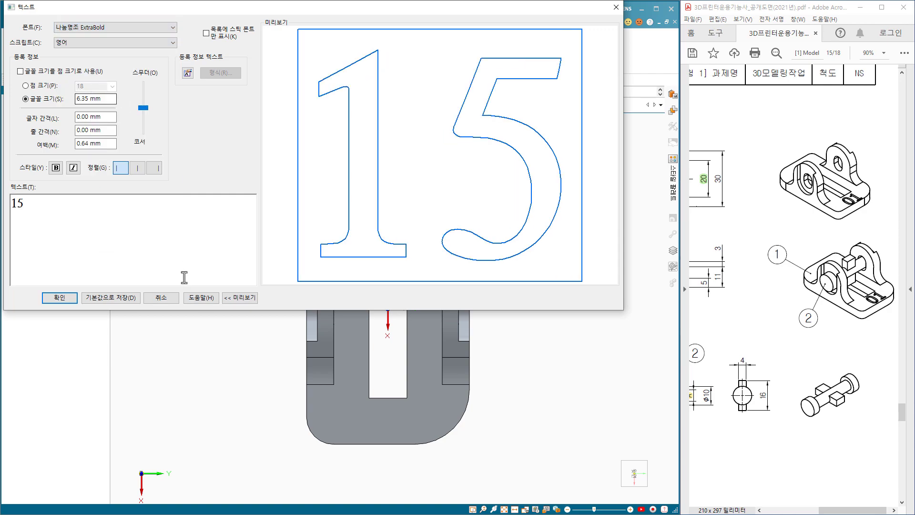
{"action": "left_click", "coordinate": [60, 297]}
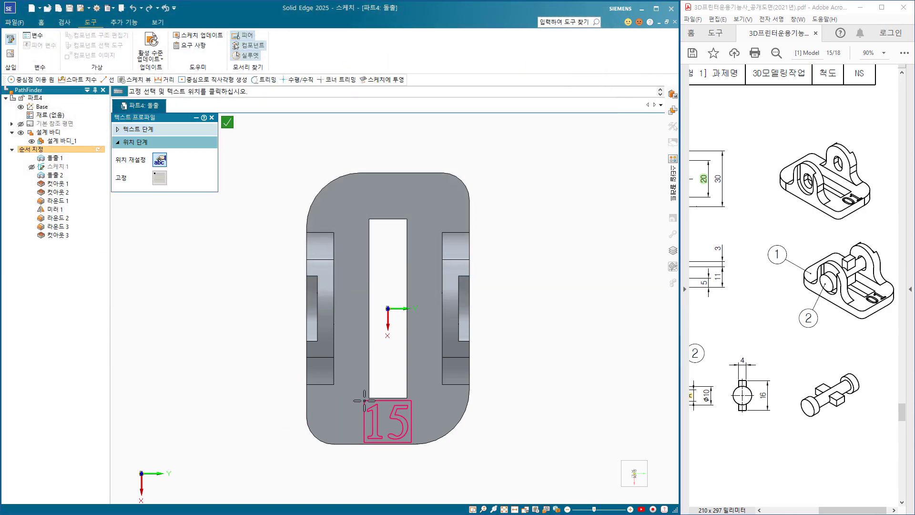
Place the "15" text between the slot's end and the plate's short edge and cut it 0.5 mm deep.
{"action": "left_click", "coordinate": [365, 400]}
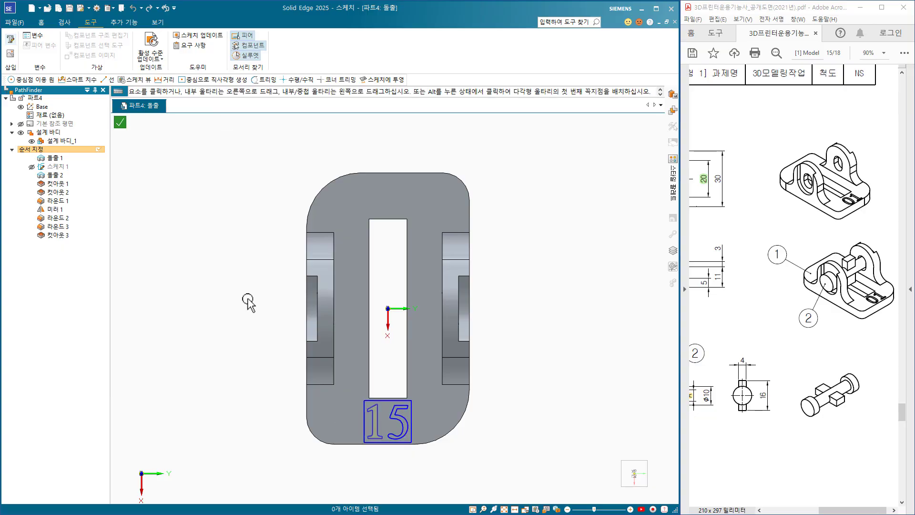
{"action": "left_click", "coordinate": [121, 125]}
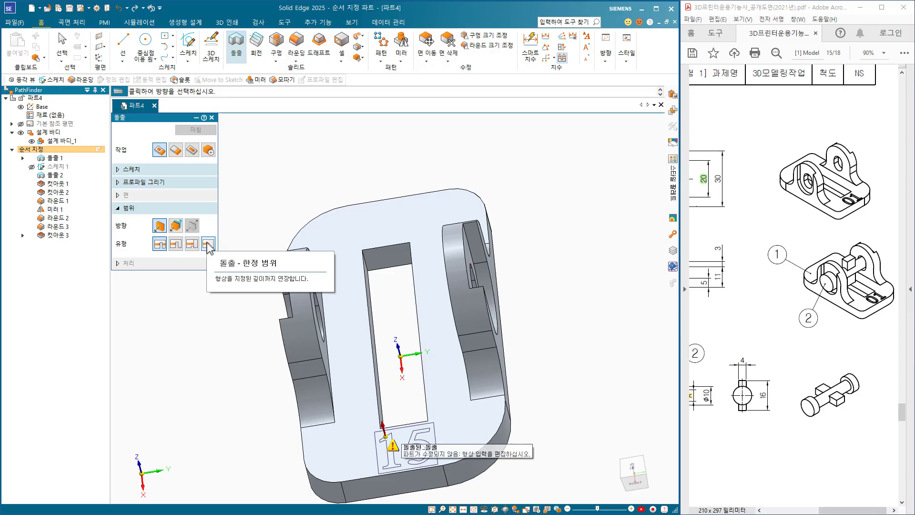
{"action": "left_click", "coordinate": [208, 244]}
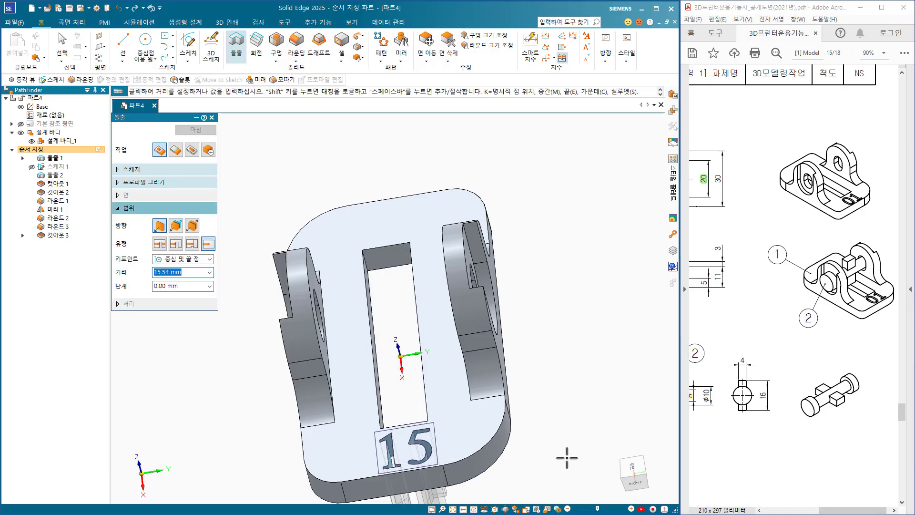
{"action": "type", "text": "0.5"}
{"action": "key", "text": "Return"}
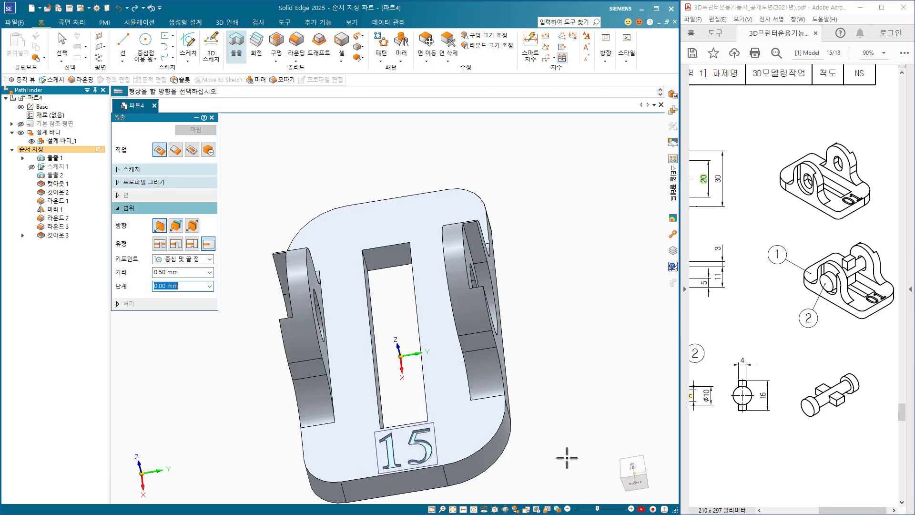
{"action": "left_click", "coordinate": [567, 458]}
{"action": "left_click", "coordinate": [195, 129]}
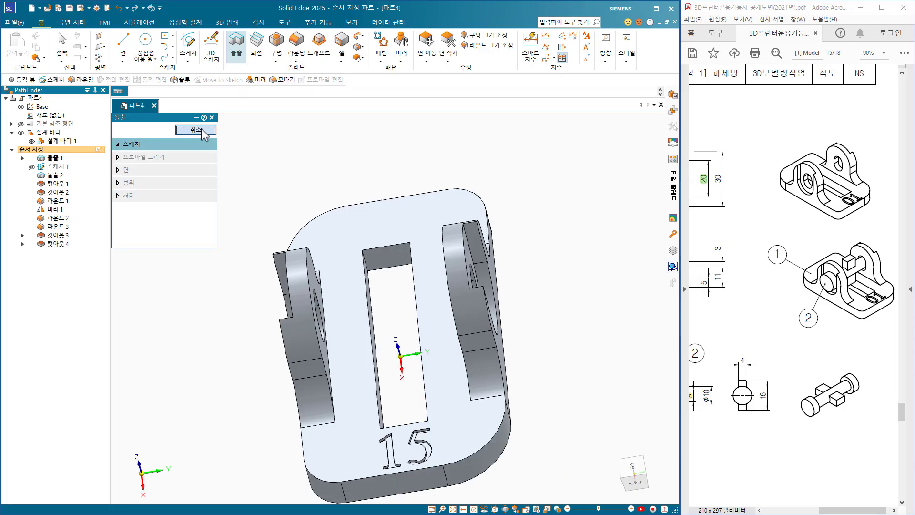
{"action": "key", "text": "ctrl+i"}
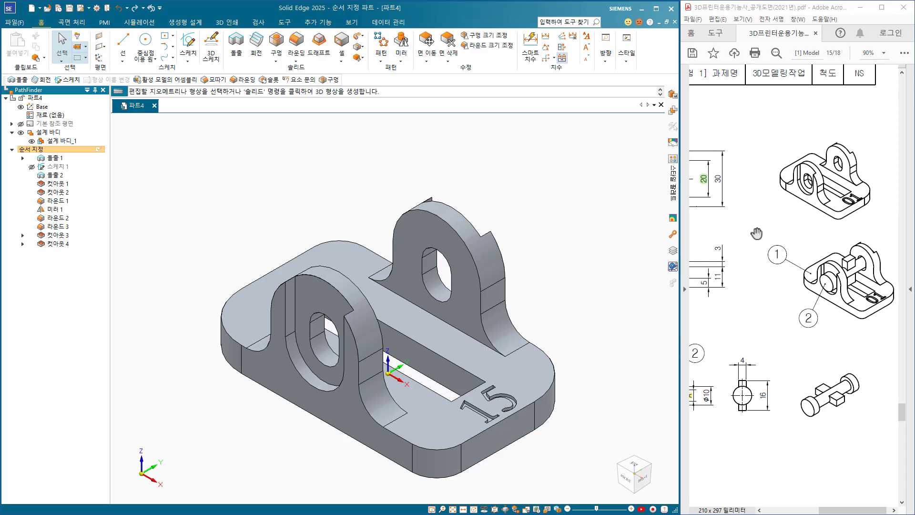
Begin saving the part, create a folder named 15 inside 01_Solid Edge and open it as the destination.
{"action": "mouse_move", "coordinate": [750, 231]}
{"action": "left_mouse_down"}
{"action": "mouse_move", "coordinate": [872, 222]}
{"action": "mouse_move", "coordinate": [894, 235]}
{"action": "left_mouse_up"}
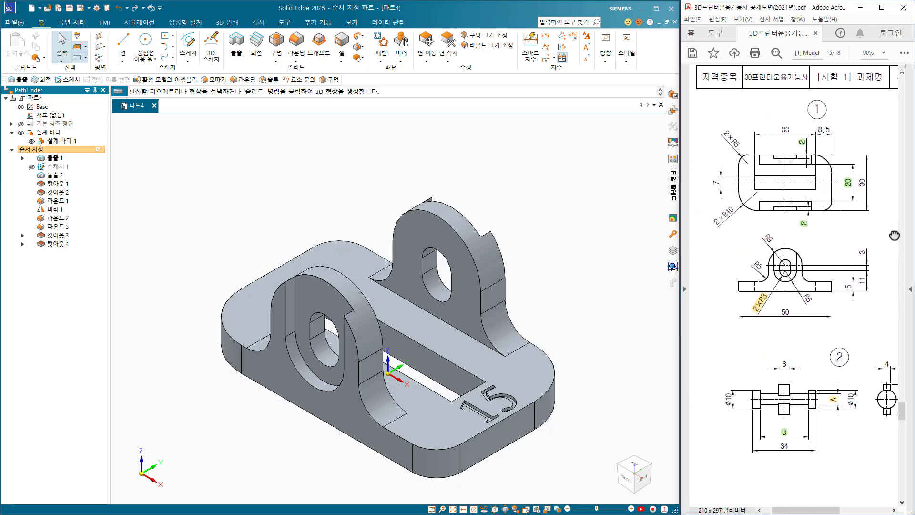
{"action": "left_click", "coordinate": [507, 191]}
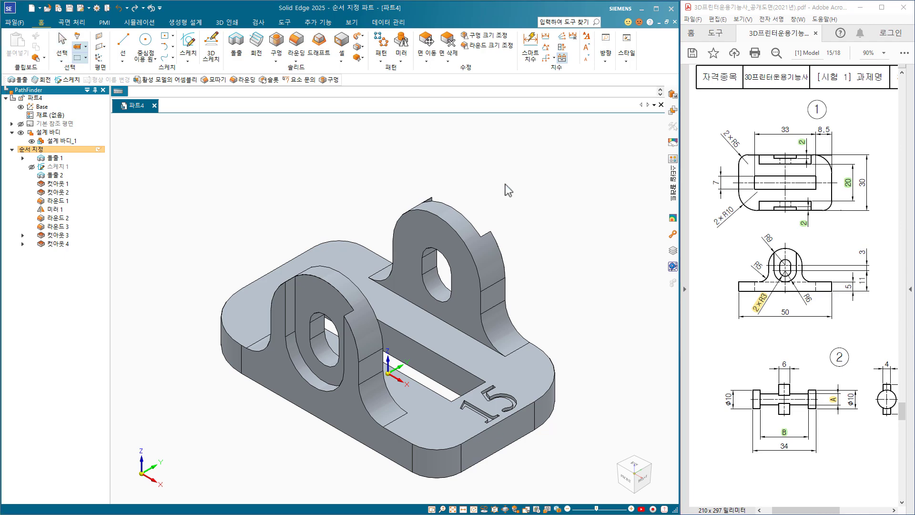
{"action": "key", "text": "ctrl+s"}
{"action": "left_click", "coordinate": [291, 24]}
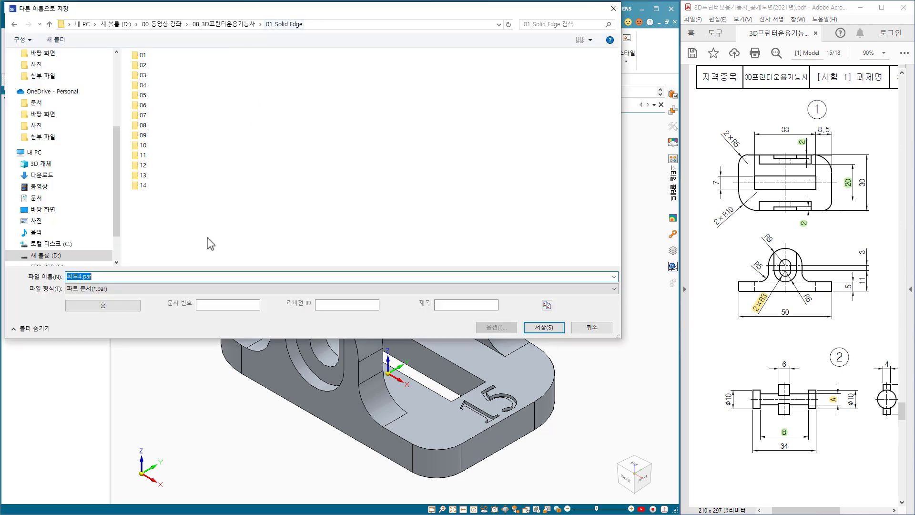
{"action": "right_click", "coordinate": [167, 220]}
{"action": "left_click", "coordinate": [272, 224]}
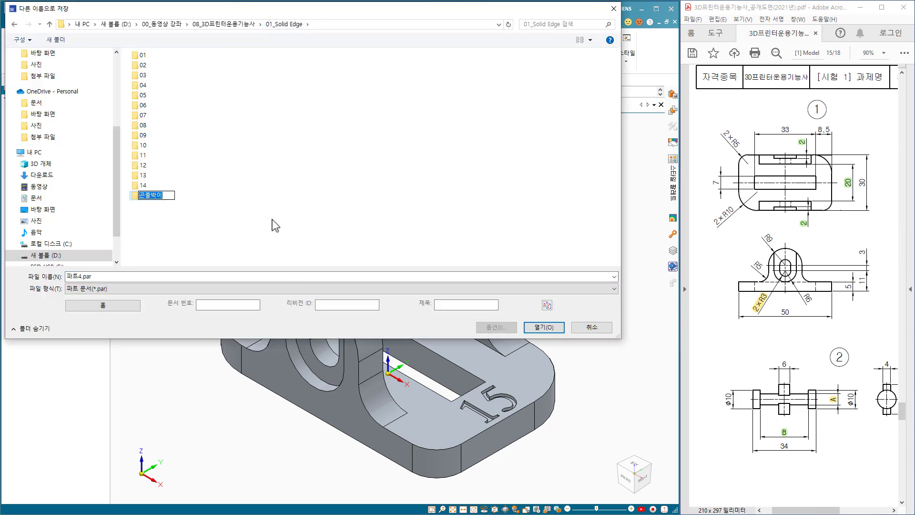
{"action": "type", "text": "15"}
{"action": "key", "text": "Return"}
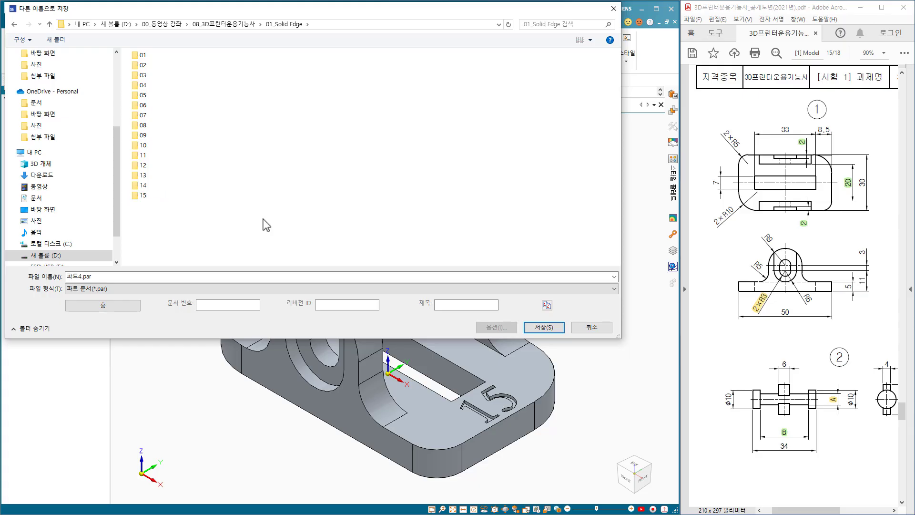
{"action": "double_click", "coordinate": [143, 195]}
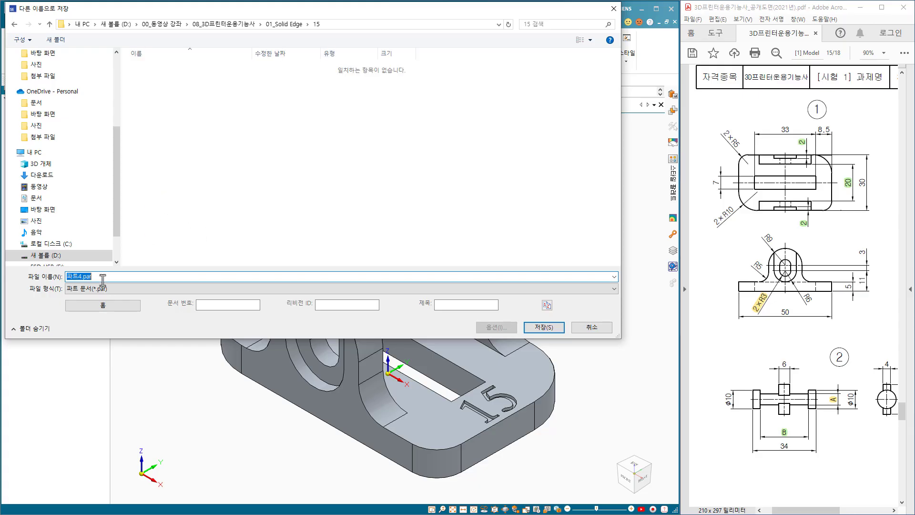
Save the base plate part in folder 15 under the file name 15-1.par.
{"action": "type", "text": "15-1"}
{"action": "key", "text": "Return"}
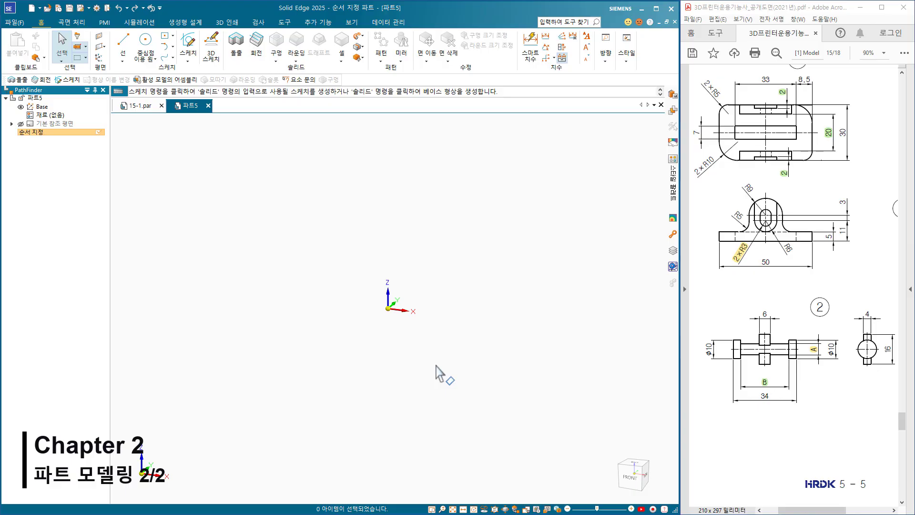
Start an extrusion sketch on the YZ plane of the new part and draw a 6 mm diameter circle centred on the origin.
{"action": "left_click", "coordinate": [236, 45]}
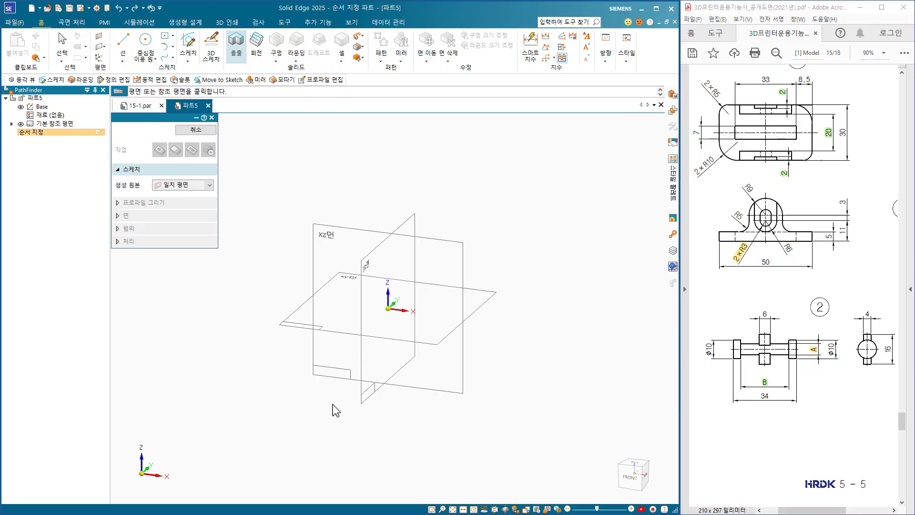
{"action": "middle_click_drag", "start_coordinate": [336, 410], "coordinate": [299, 396]}
{"action": "left_click", "coordinate": [349, 267]}
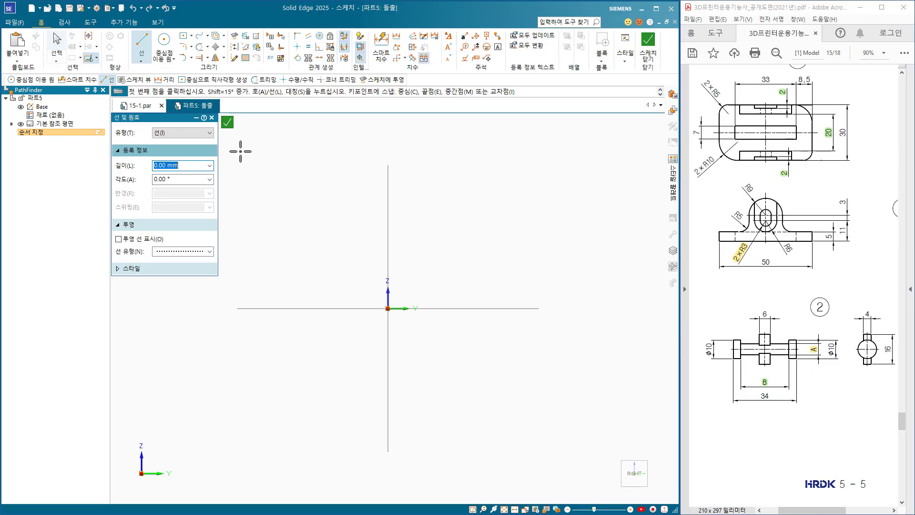
{"action": "left_click", "coordinate": [167, 47]}
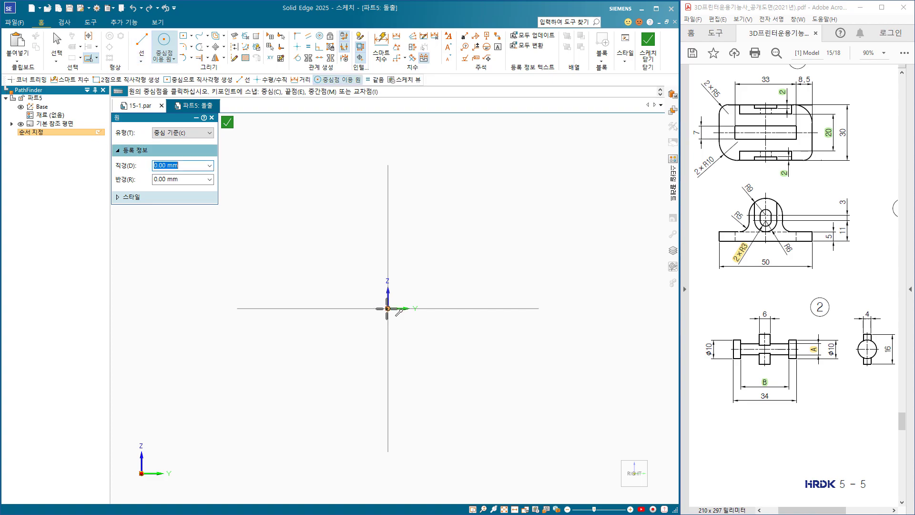
{"action": "left_click", "coordinate": [387, 308]}
{"action": "left_click", "coordinate": [401, 308]}
{"action": "left_click", "coordinate": [381, 47]}
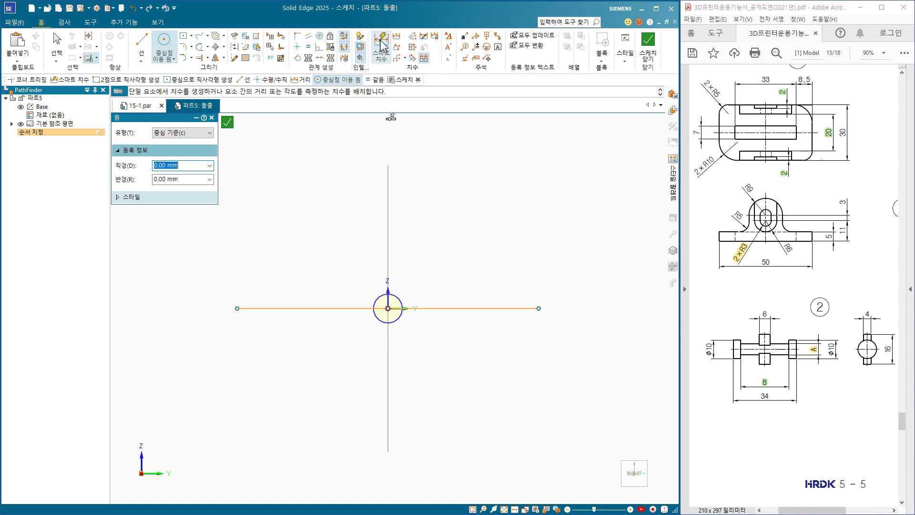
{"action": "left_click", "coordinate": [398, 299]}
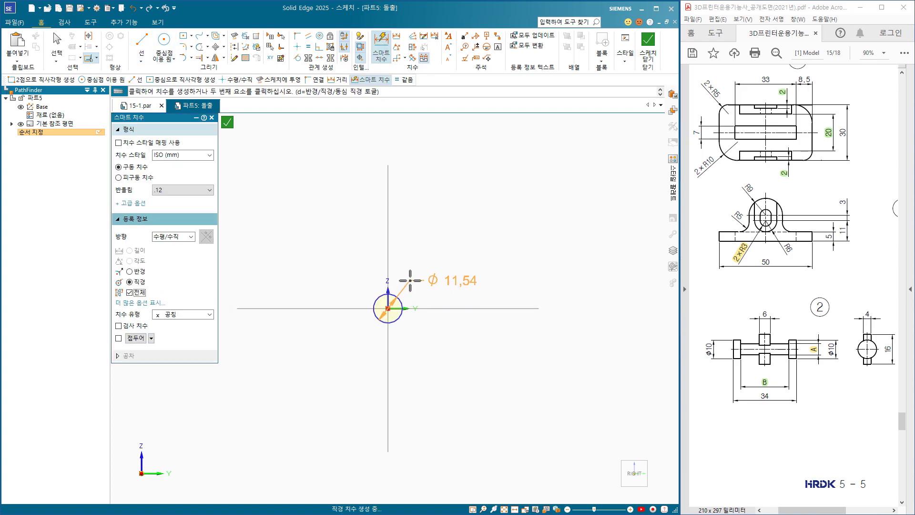
{"action": "left_click", "coordinate": [410, 280]}
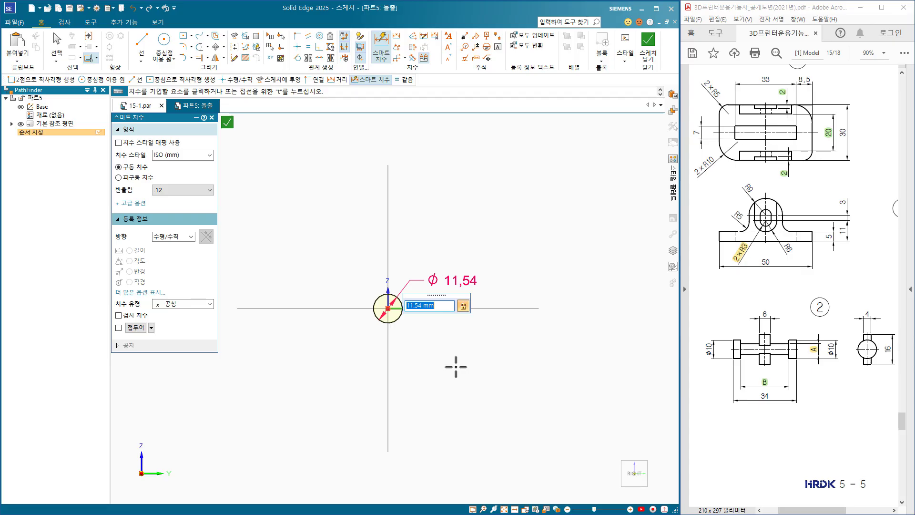
{"action": "key", "text": "Return"}
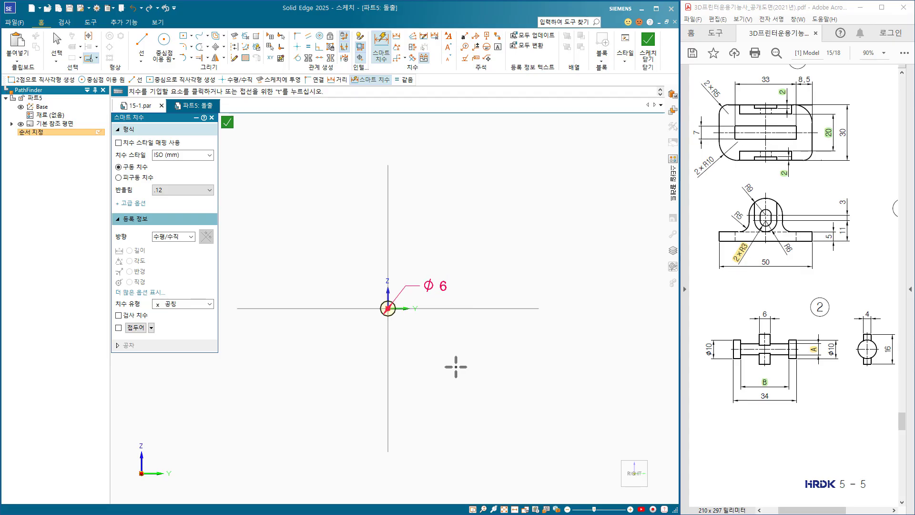
Extrude the 6 mm circle symmetrically about the sketch plane to a total length of 26 mm to form the shaft.
{"action": "left_click", "coordinate": [648, 42]}
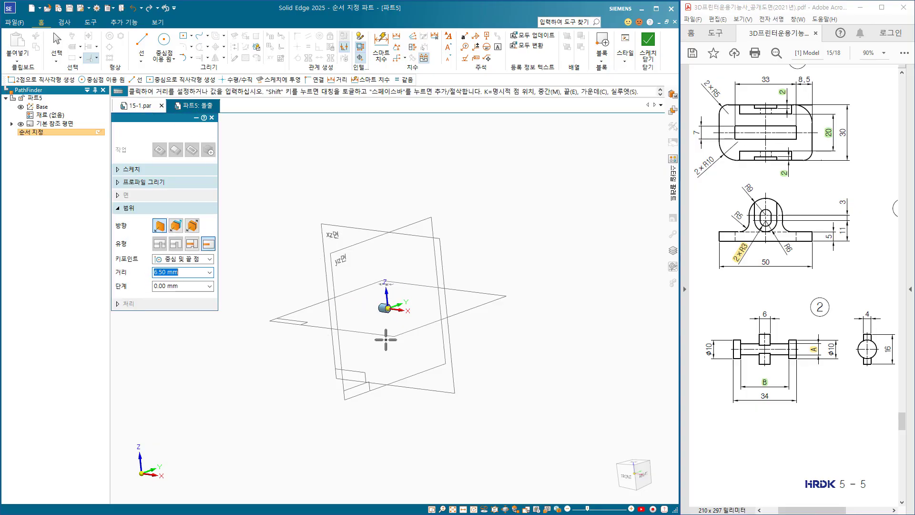
{"action": "middle_click_drag", "start_coordinate": [394, 356], "coordinate": [395, 357]}
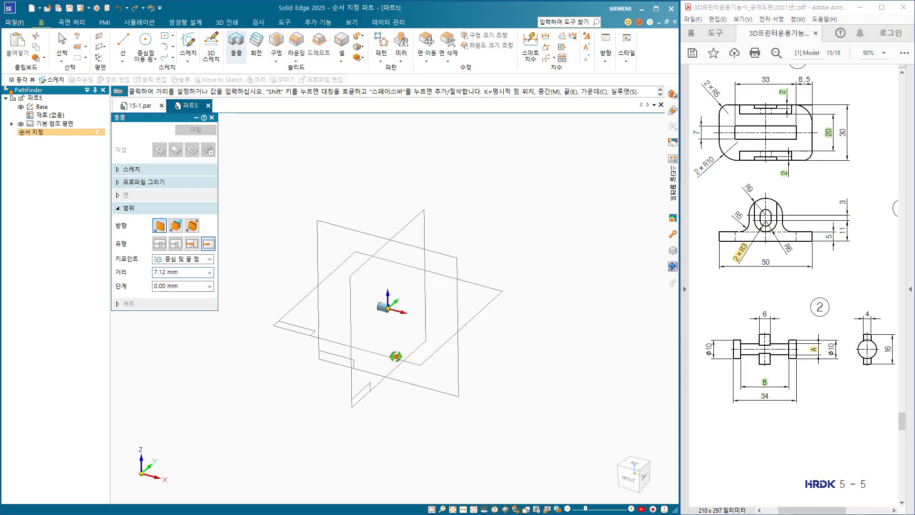
{"action": "left_click", "coordinate": [195, 233]}
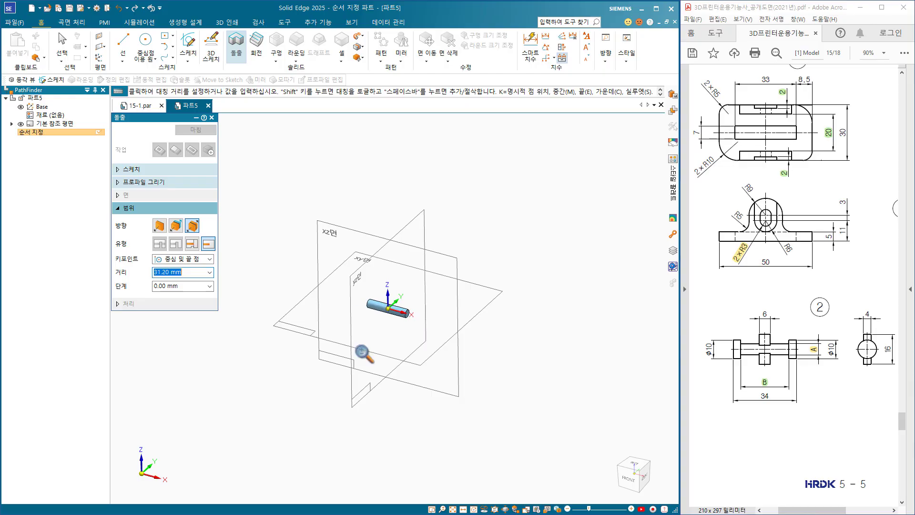
{"action": "scroll", "coordinate": [368, 300], "scroll_direction": "up", "scroll_amount": 3}
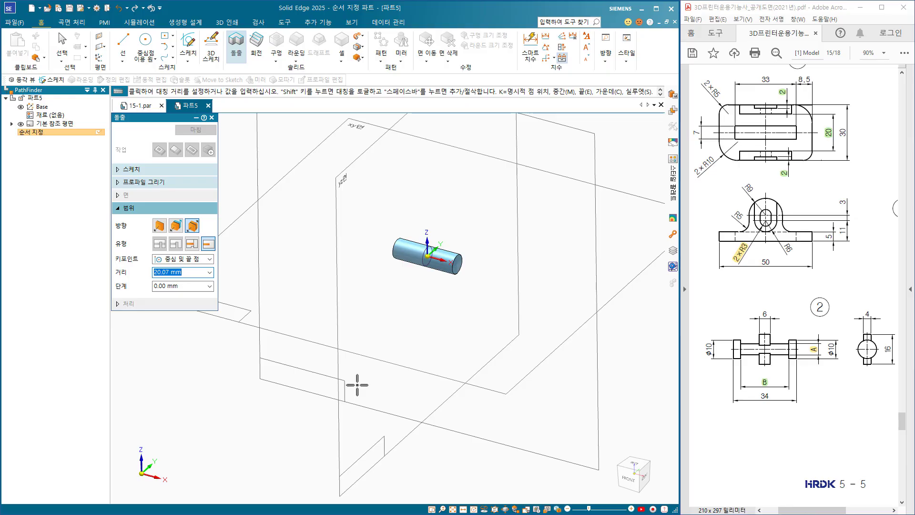
{"action": "key", "text": "Return"}
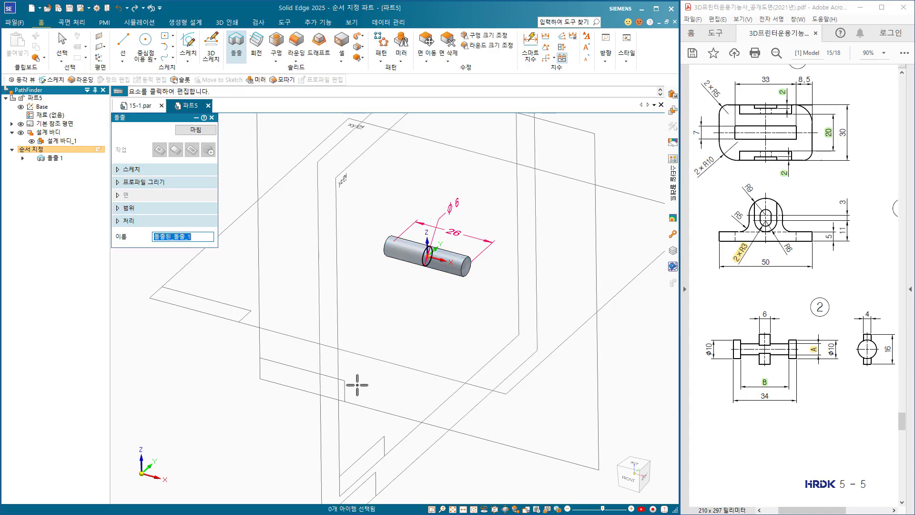
{"action": "left_click", "coordinate": [206, 130]}
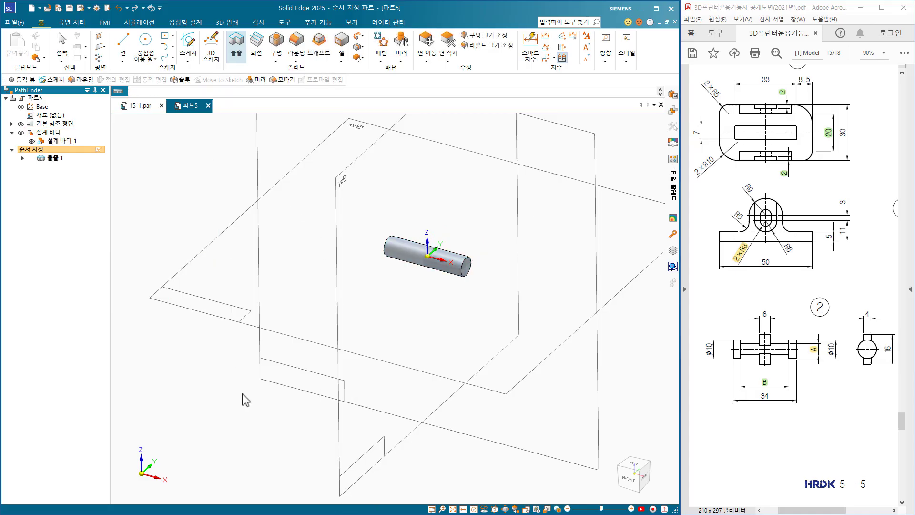
Start an extrusion sketch on the shaft's +X end face and draw a concentric circle 10 mm in diameter.
{"action": "left_click_drag", "start_coordinate": [341, 193], "coordinate": [501, 304]}
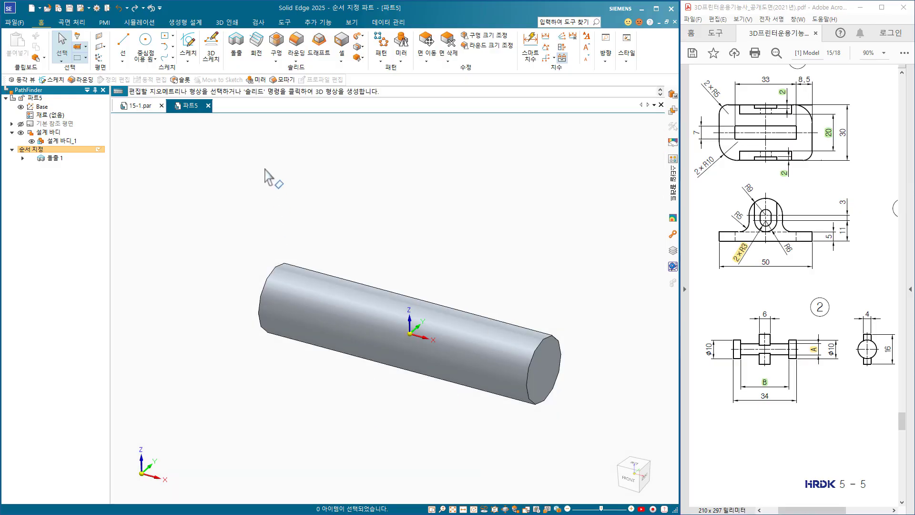
{"action": "left_click", "coordinate": [237, 46]}
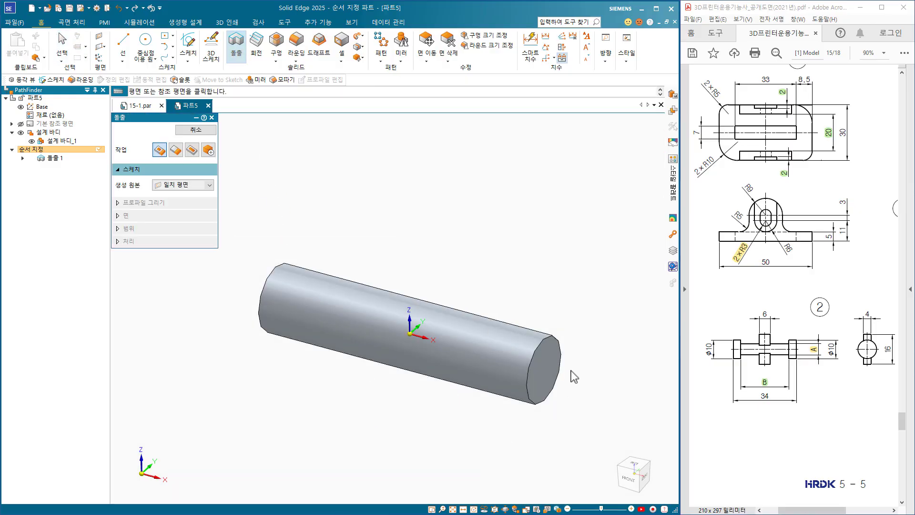
{"action": "left_click", "coordinate": [556, 370]}
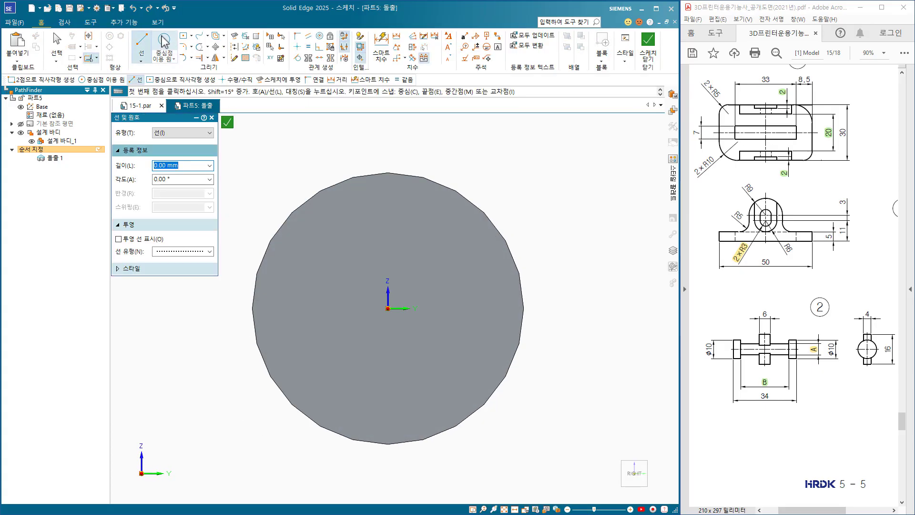
{"action": "left_click", "coordinate": [164, 42]}
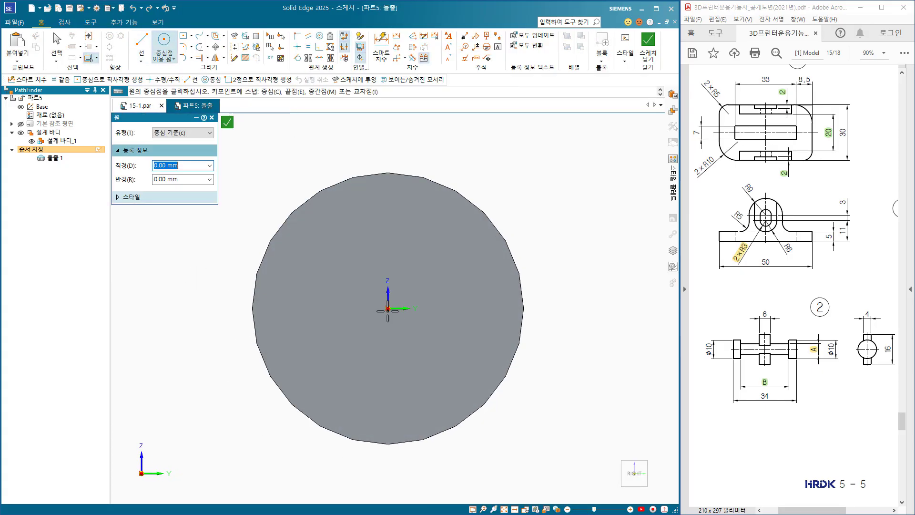
{"action": "left_click", "coordinate": [387, 308]}
{"action": "left_click", "coordinate": [269, 413]}
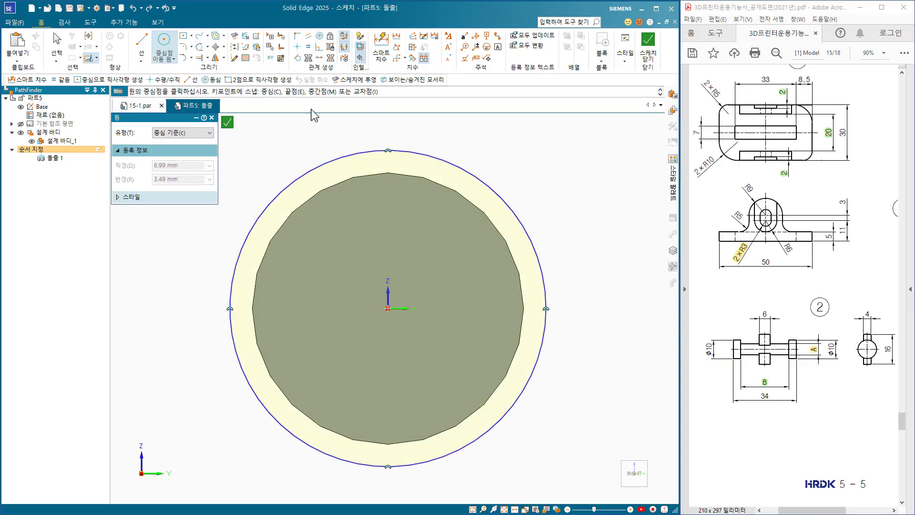
{"action": "left_click", "coordinate": [381, 45]}
{"action": "left_click", "coordinate": [486, 185]}
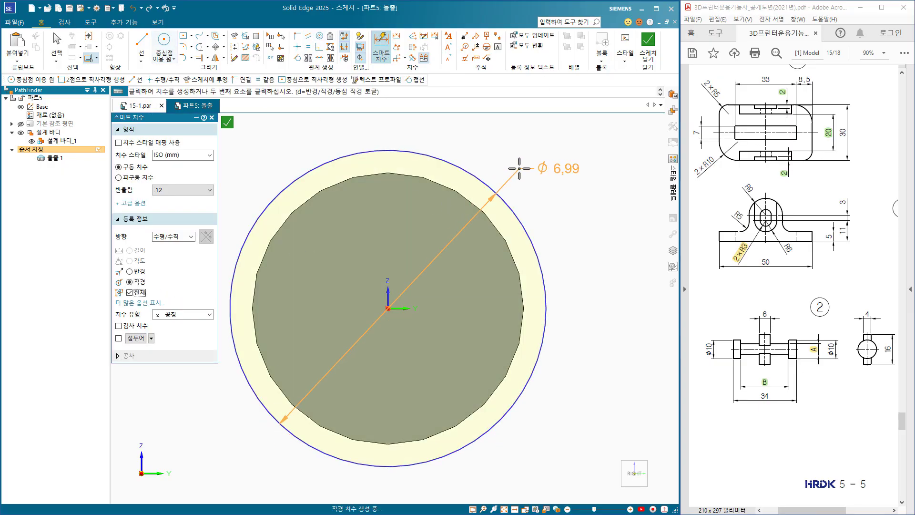
{"action": "left_click", "coordinate": [529, 162]}
{"action": "type", "text": "10"}
{"action": "key", "text": "Return"}
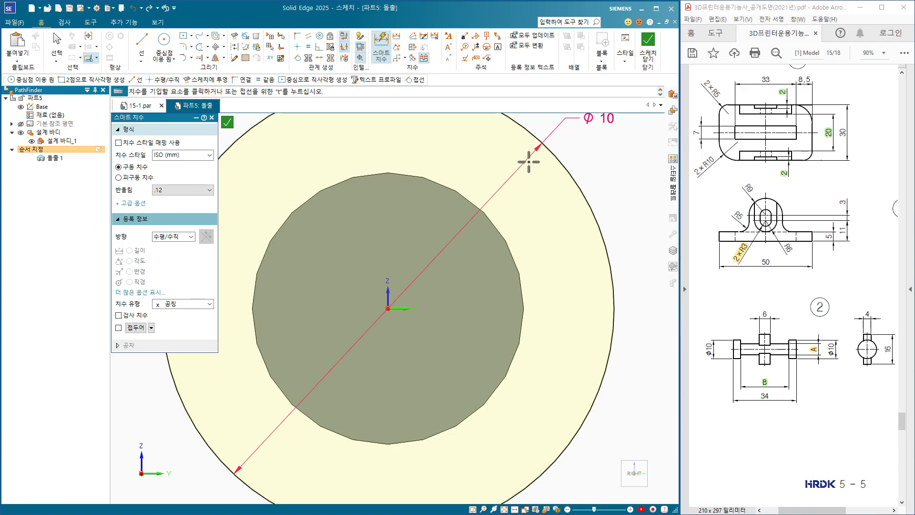
Extrude the 10 mm circle 4 mm outward to one side to form the head, and leave the Extrude command.
{"action": "left_click", "coordinate": [647, 45]}
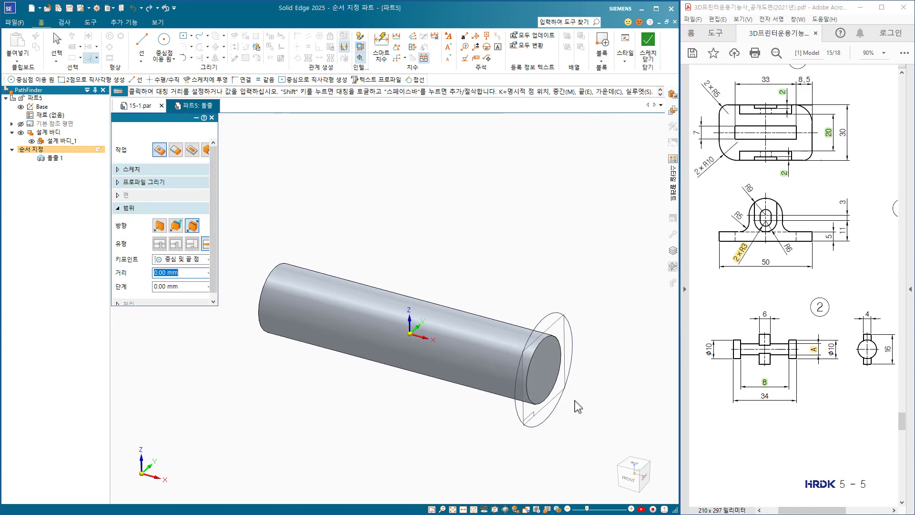
{"action": "left_click", "coordinate": [159, 225]}
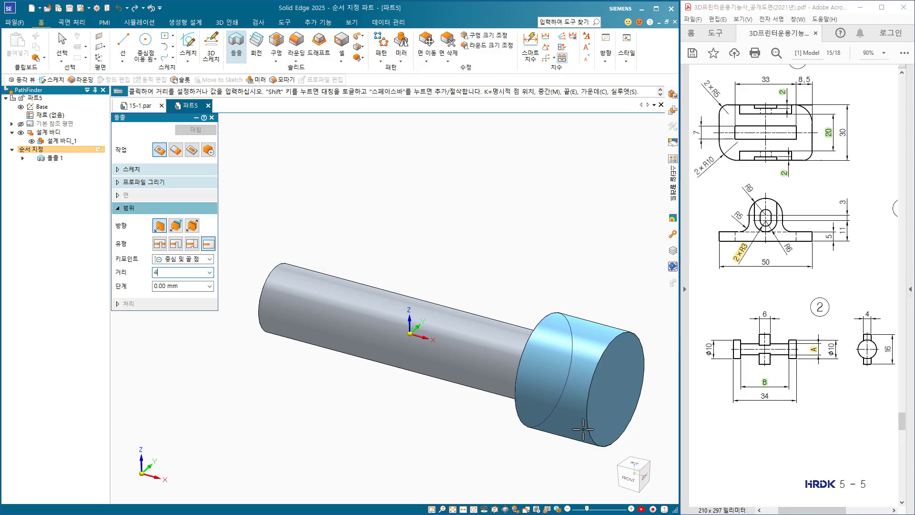
{"action": "key", "text": "Return"}
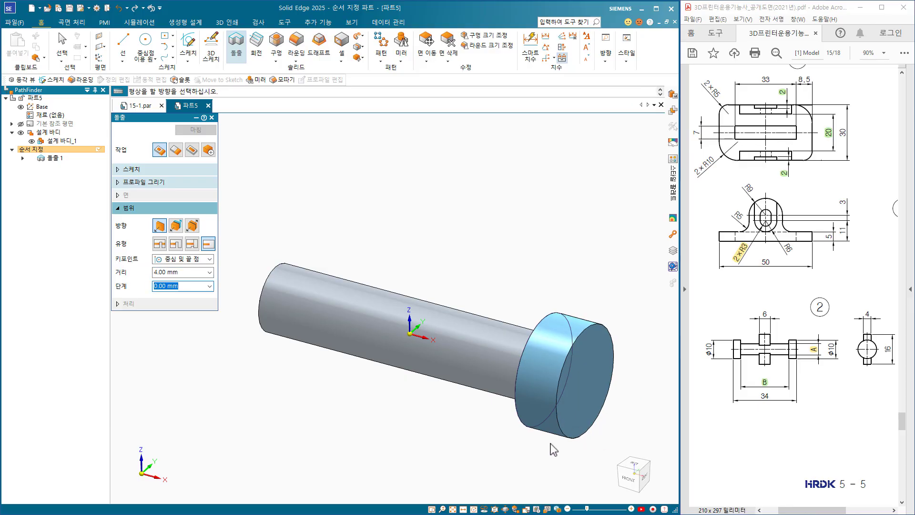
{"action": "left_click", "coordinate": [196, 129]}
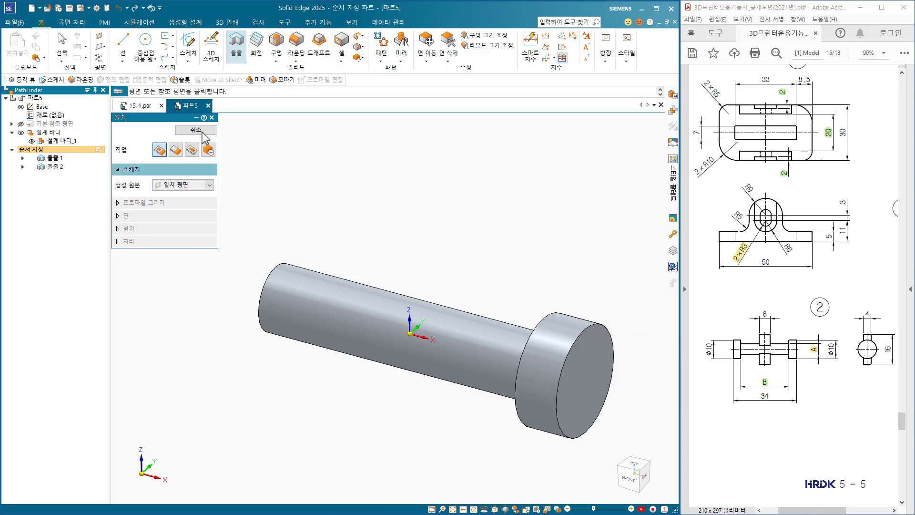
{"action": "key", "text": "Escape"}
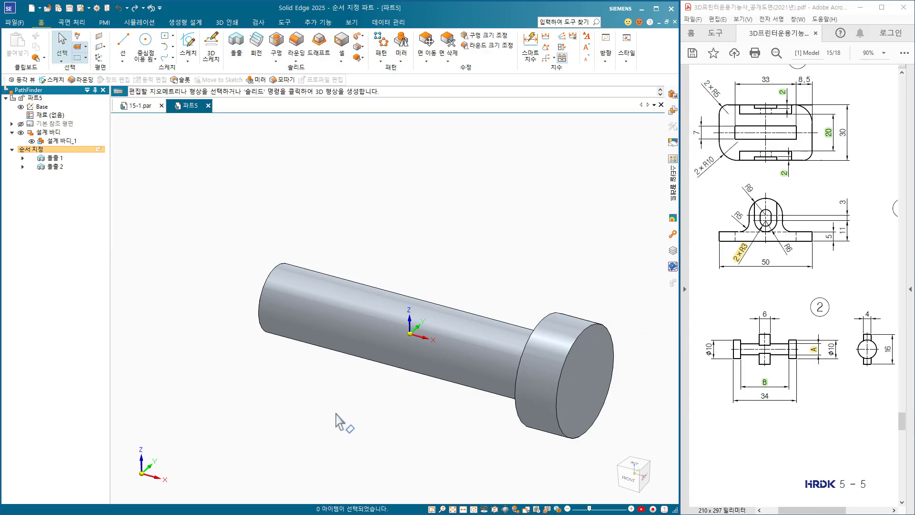
Mirror the 10 mm head extrusion about the YZ plane onto the shaft's opposite end.
{"action": "left_click", "coordinate": [56, 166]}
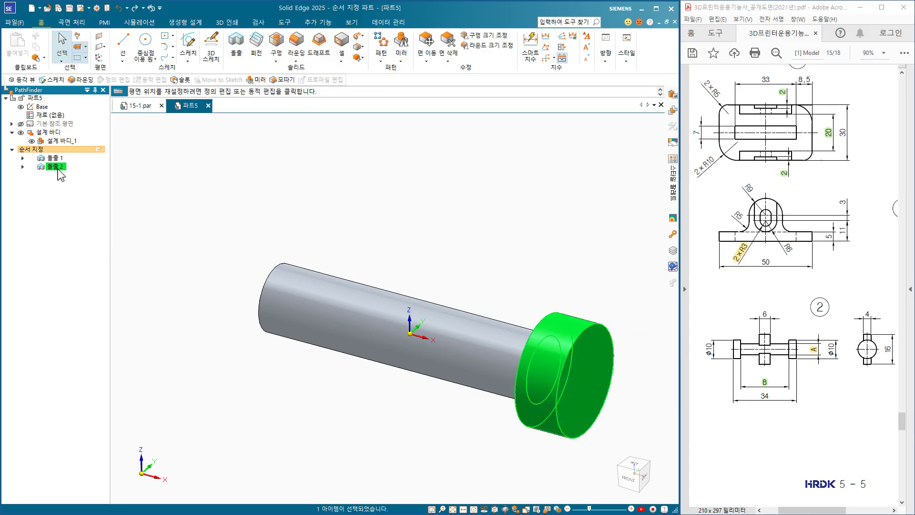
{"action": "left_click", "coordinate": [401, 47]}
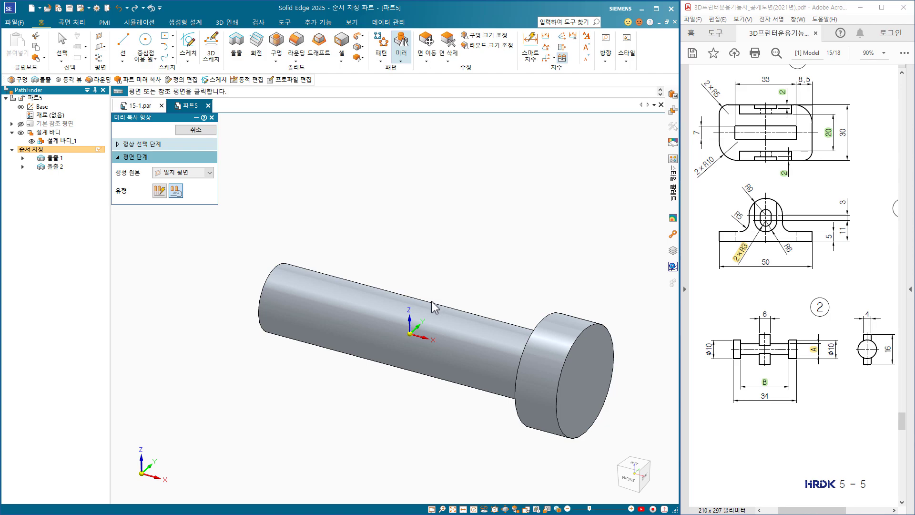
{"action": "middle_click_drag", "start_coordinate": [418, 317], "coordinate": [493, 354]}
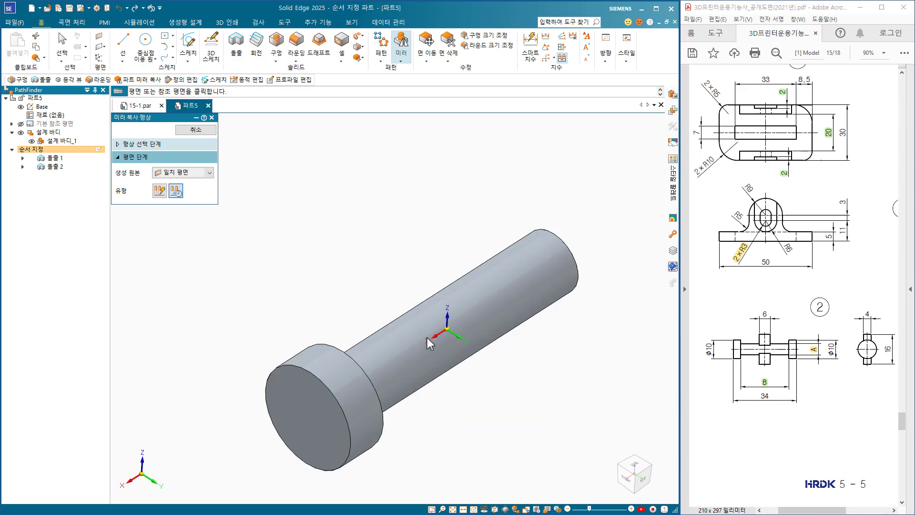
{"action": "left_click", "coordinate": [461, 340]}
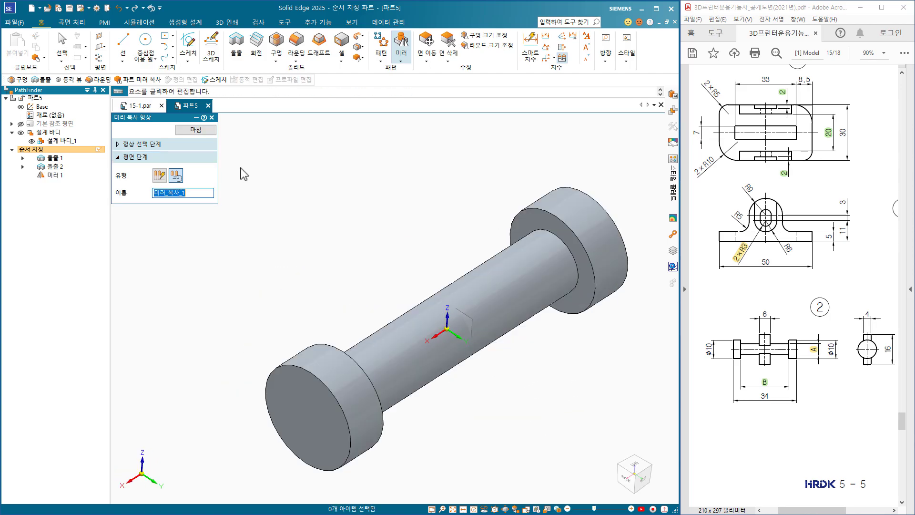
{"action": "left_click", "coordinate": [195, 129]}
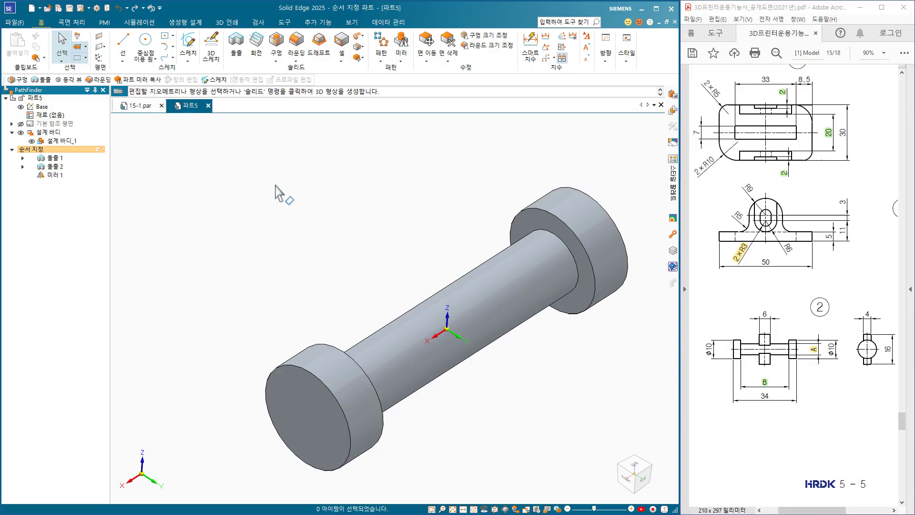
Start an extrusion sketch on the XY plane and draw a rectangle about 4.8 by 2.7 mm centred on the shaft's origin.
{"action": "key", "text": "ctrl+i"}
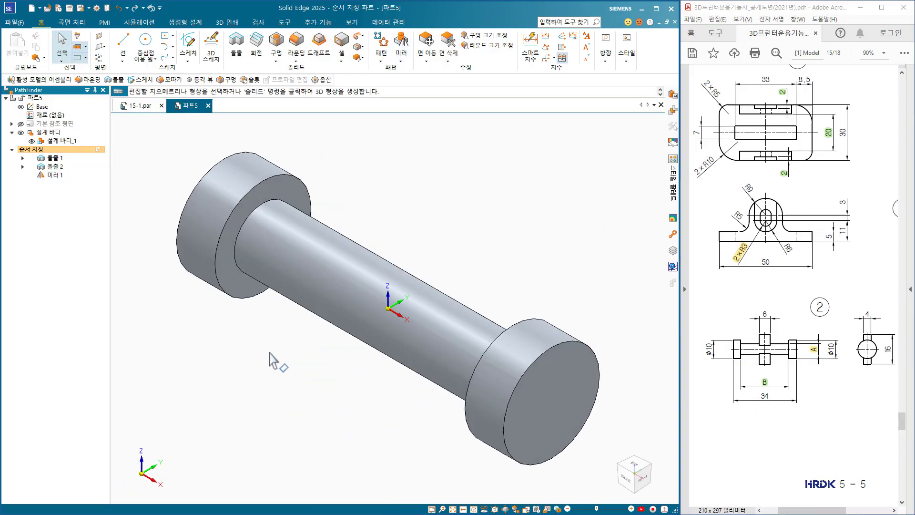
{"action": "left_click", "coordinate": [236, 44]}
{"action": "middle_click_drag", "start_coordinate": [306, 347], "coordinate": [295, 393]}
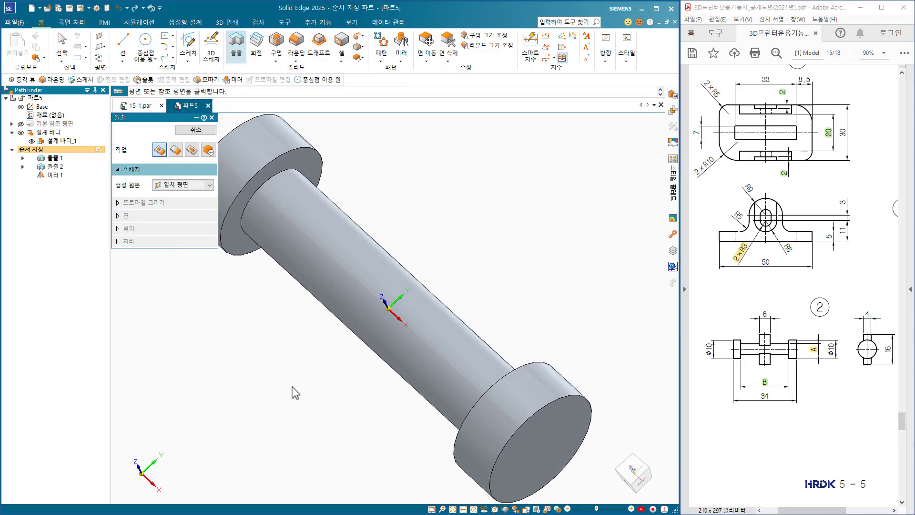
{"action": "left_click", "coordinate": [406, 307]}
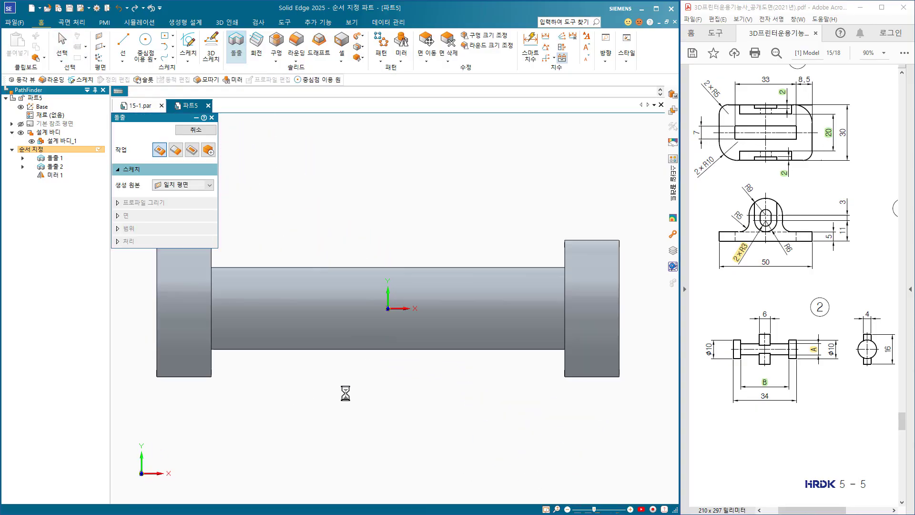
{"action": "left_click", "coordinate": [184, 36]}
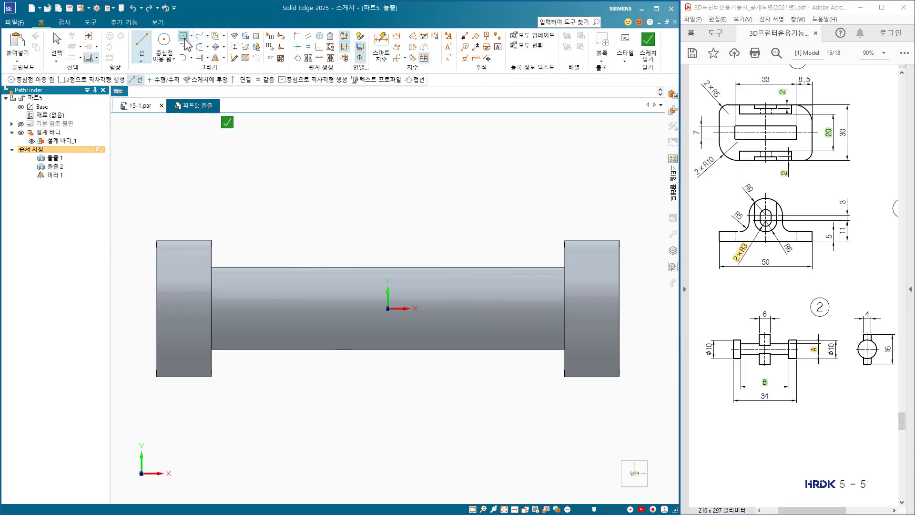
{"action": "left_click", "coordinate": [388, 308]}
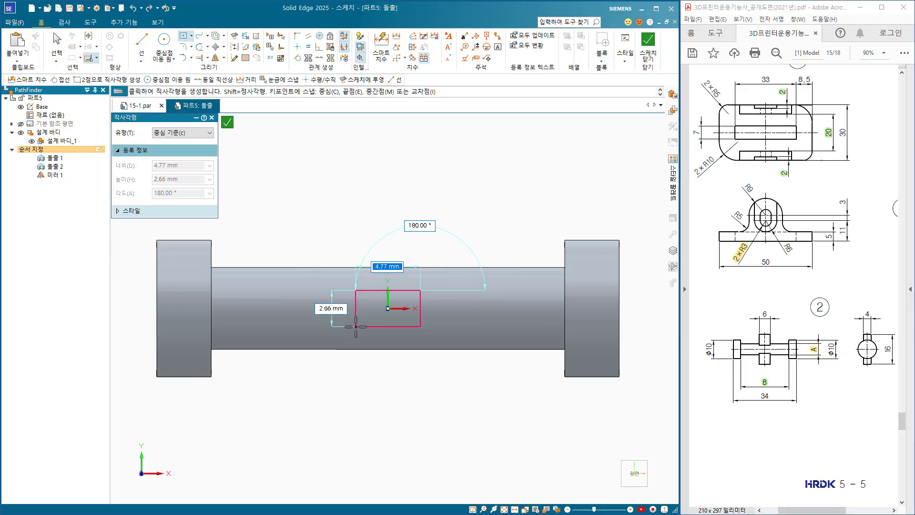
{"action": "left_click", "coordinate": [420, 326]}
Dimension the centred rectangle 6 mm along the shaft and 4 mm across it, and finish the sketch.
{"action": "left_click", "coordinate": [381, 48]}
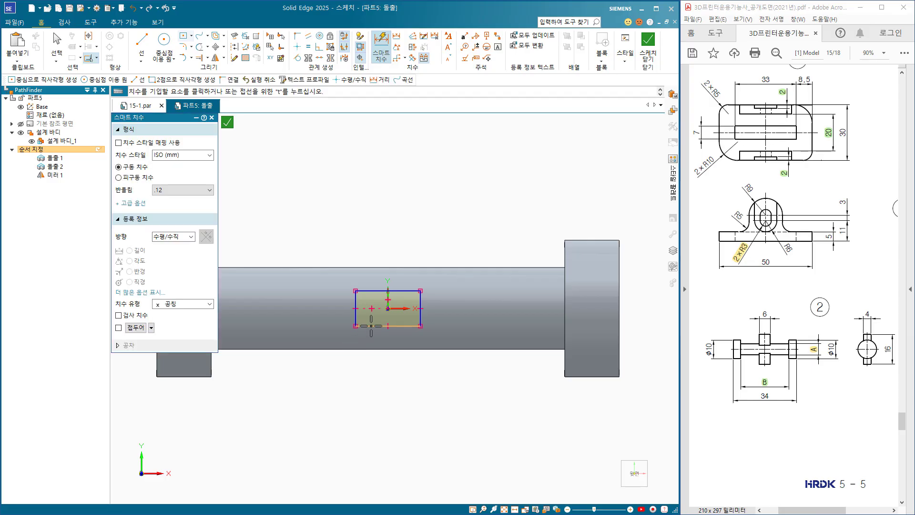
{"action": "left_click", "coordinate": [379, 326]}
{"action": "left_click", "coordinate": [376, 372]}
{"action": "type", "text": "6"}
{"action": "key", "text": "Return"}
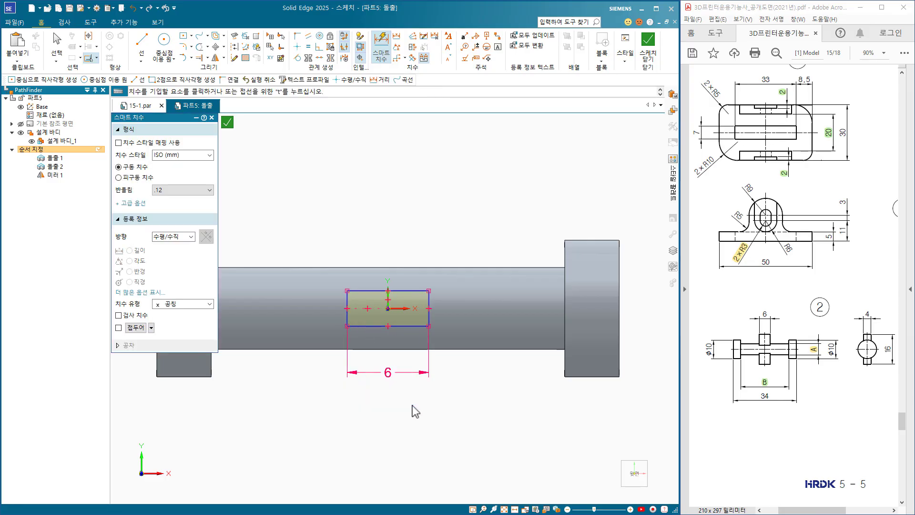
{"action": "left_click", "coordinate": [428, 318]}
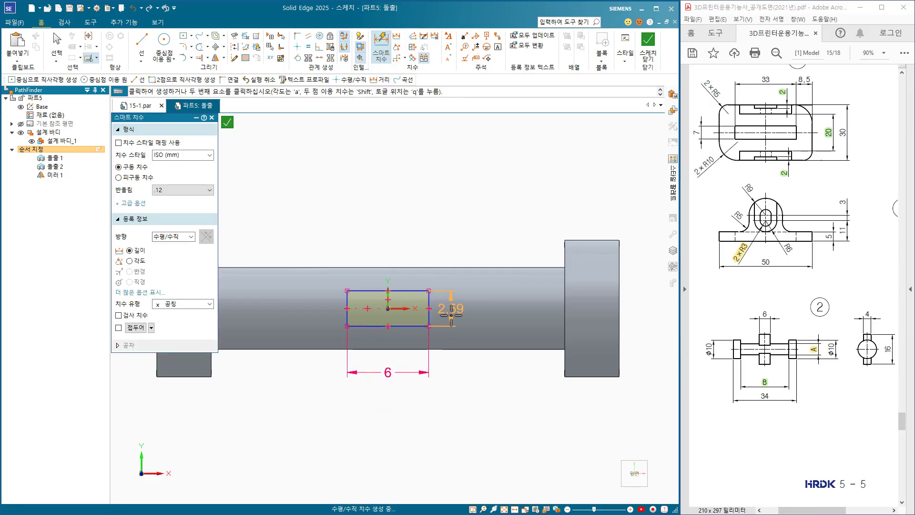
{"action": "left_click", "coordinate": [454, 317]}
{"action": "type", "text": "4"}
{"action": "key", "text": "Return"}
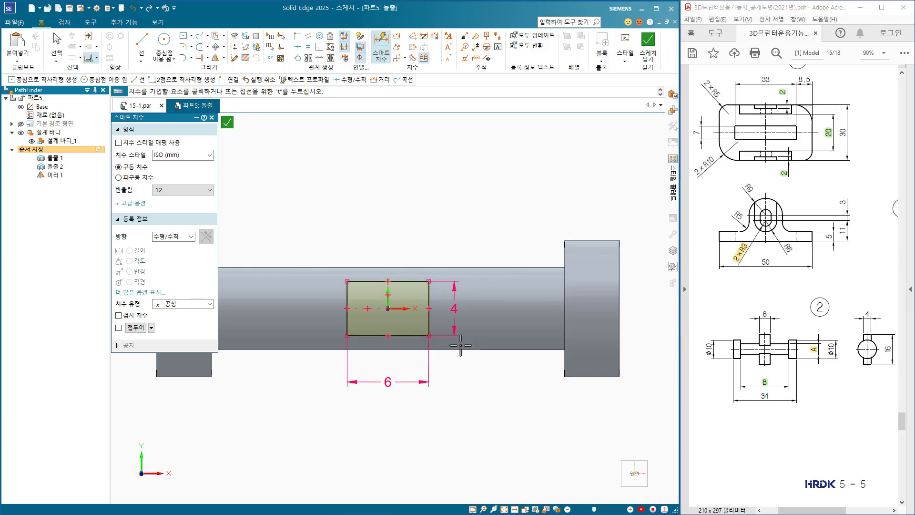
{"action": "left_click", "coordinate": [648, 48]}
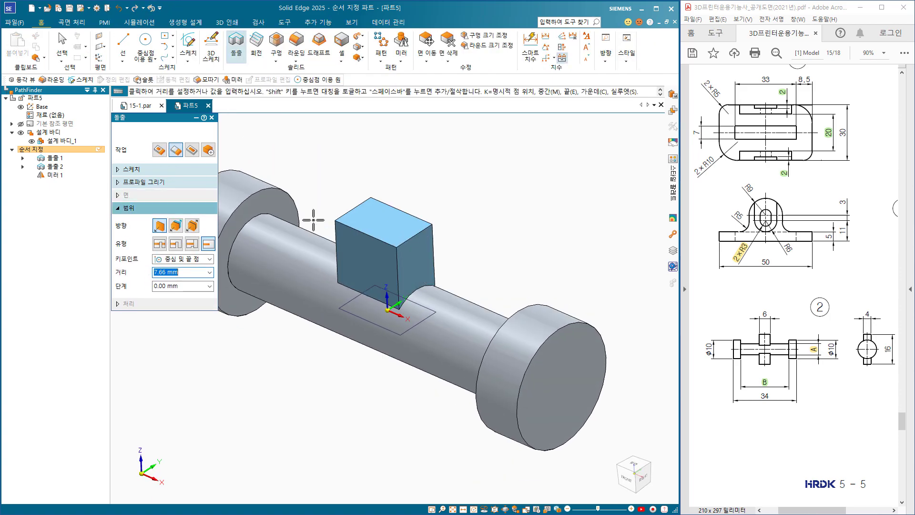
Extrude the rectangle symmetrically about the sketch plane to a total length of 16 mm to form the cross-piece.
{"action": "left_click", "coordinate": [210, 245]}
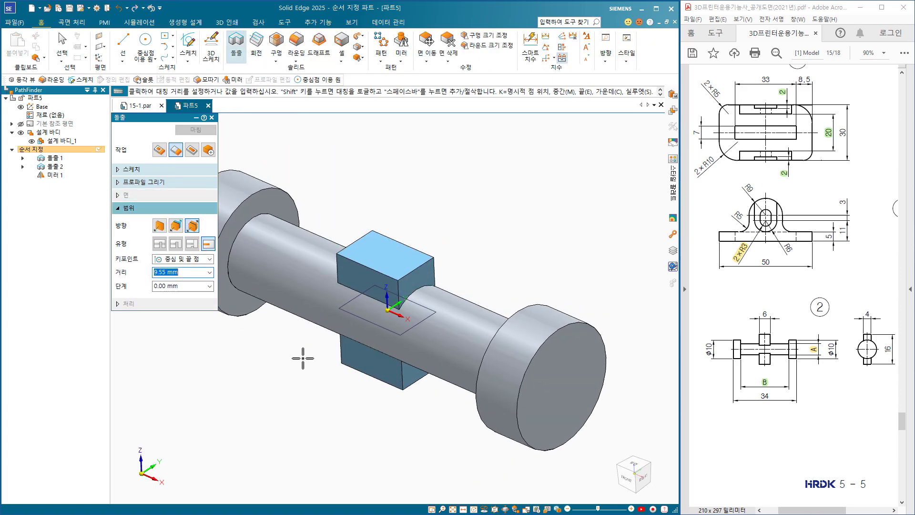
{"action": "type", "text": "16"}
{"action": "key", "text": "Return"}
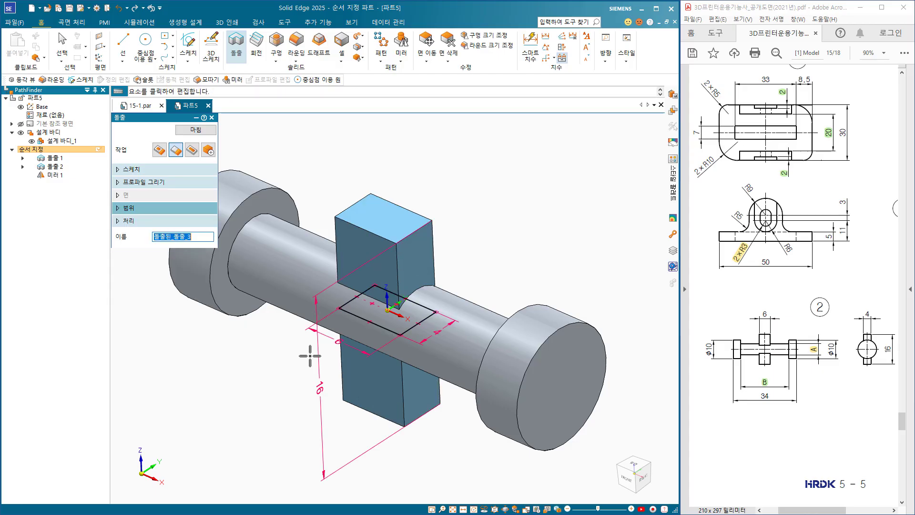
{"action": "left_click", "coordinate": [195, 130]}
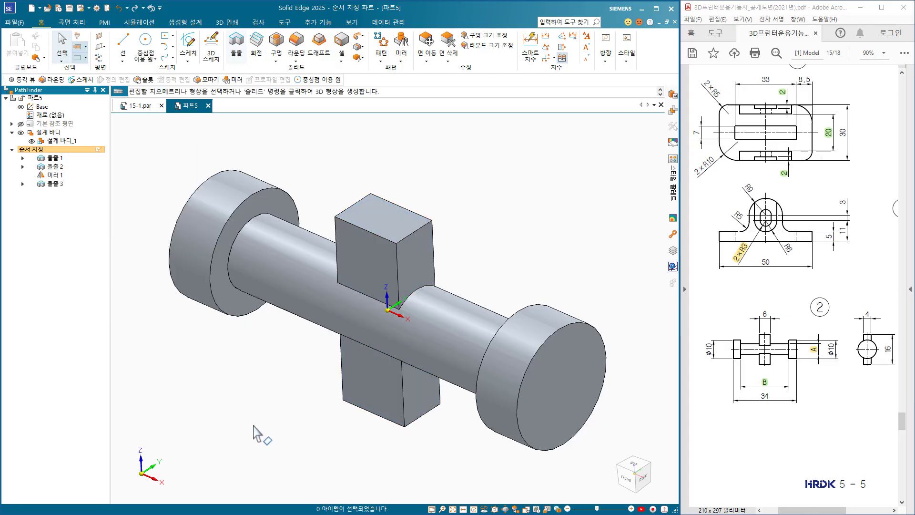
Save the shaft part as 15-2 in folder 15 and close its document.
{"action": "key", "text": "ctrl+f"}
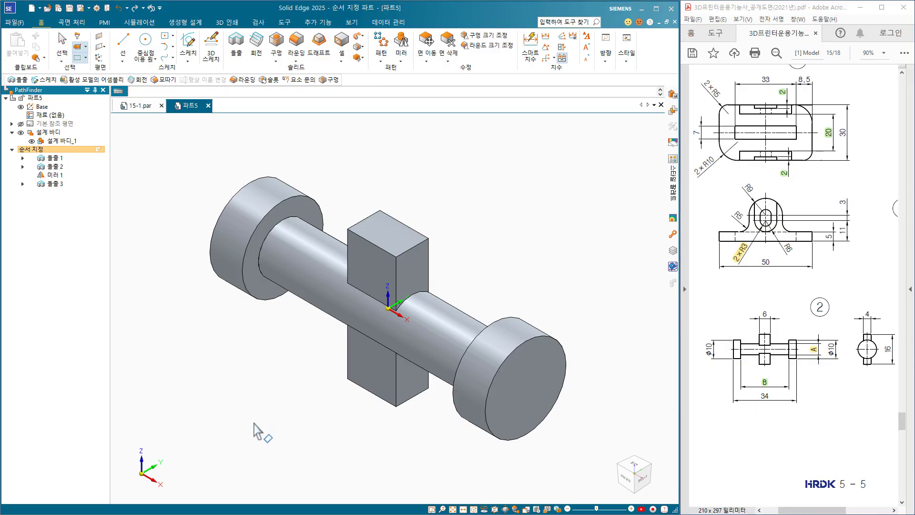
{"action": "key", "text": "ctrl+s"}
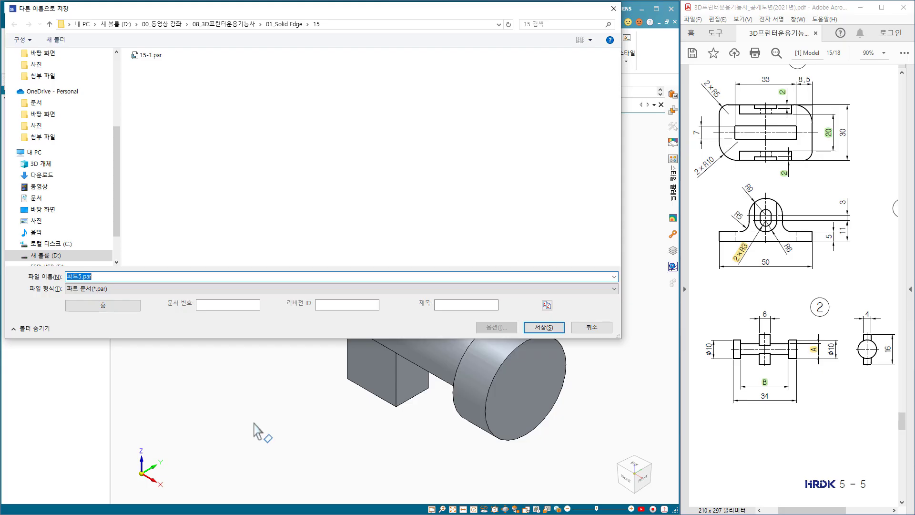
{"action": "type", "text": "15-2"}
{"action": "key", "text": "Return"}
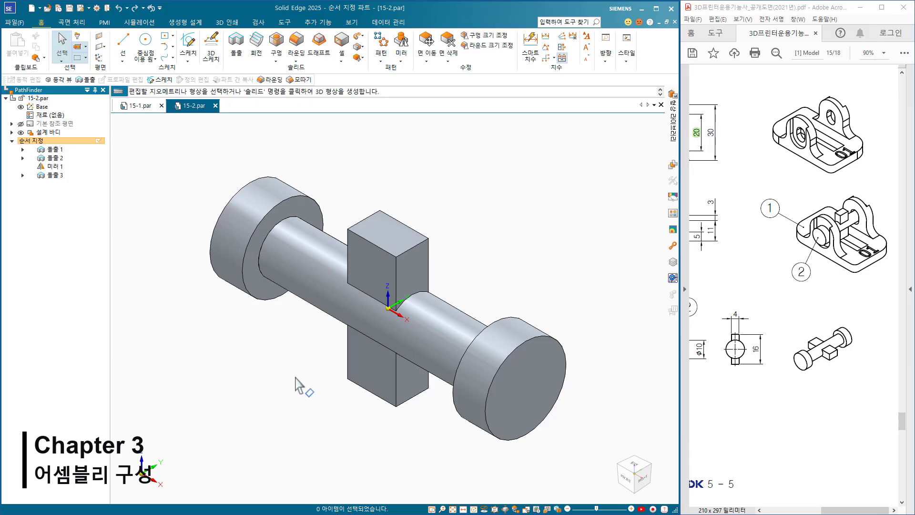
{"action": "left_click", "coordinate": [216, 105]}
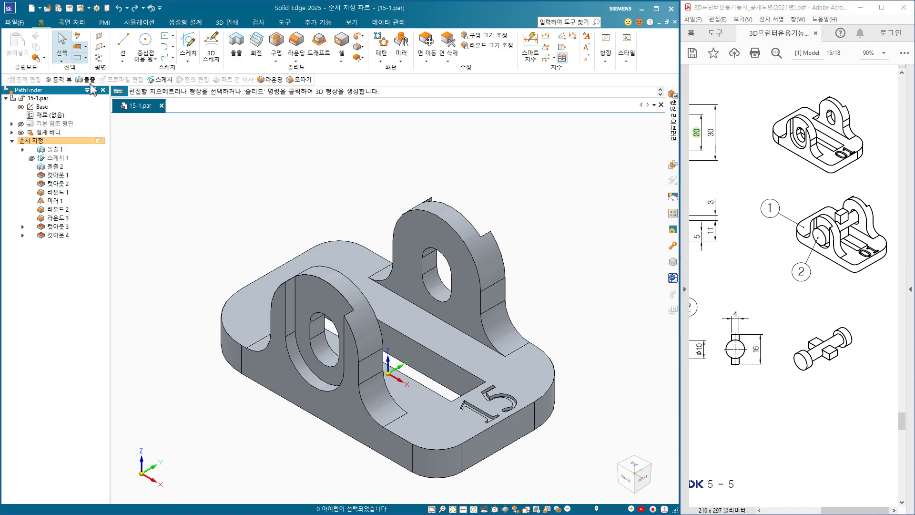
Create an assembly from the active base plate model with the ISO Metric Assembly.asm template and save it as 15.
{"action": "left_click", "coordinate": [41, 9]}
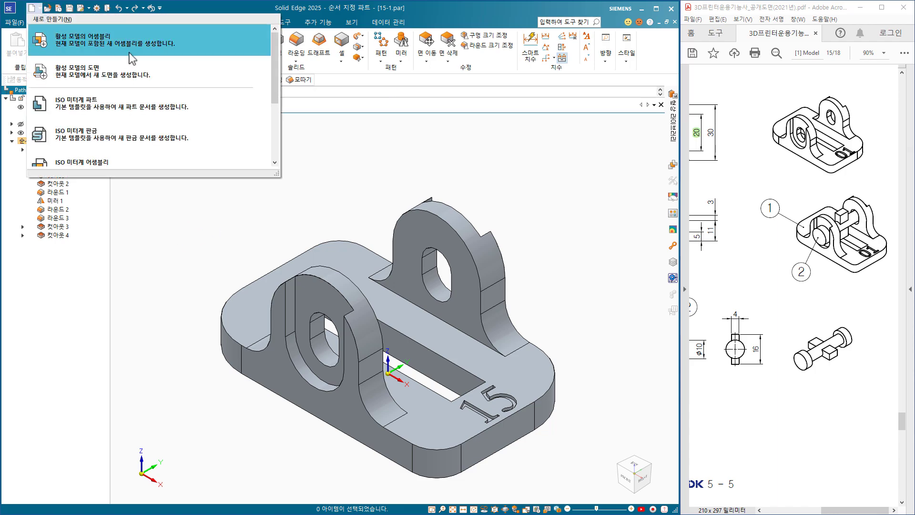
{"action": "left_click", "coordinate": [134, 54]}
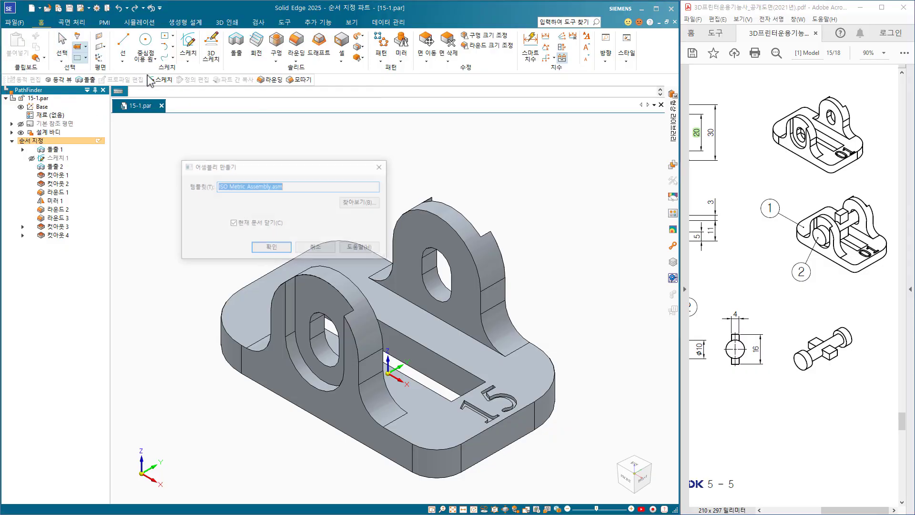
{"action": "left_click", "coordinate": [258, 250]}
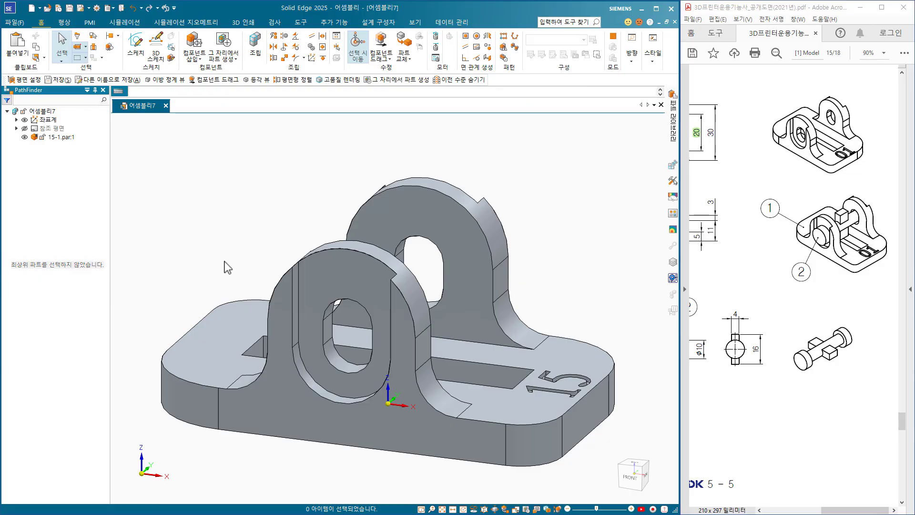
{"action": "key", "text": "ctrl+s"}
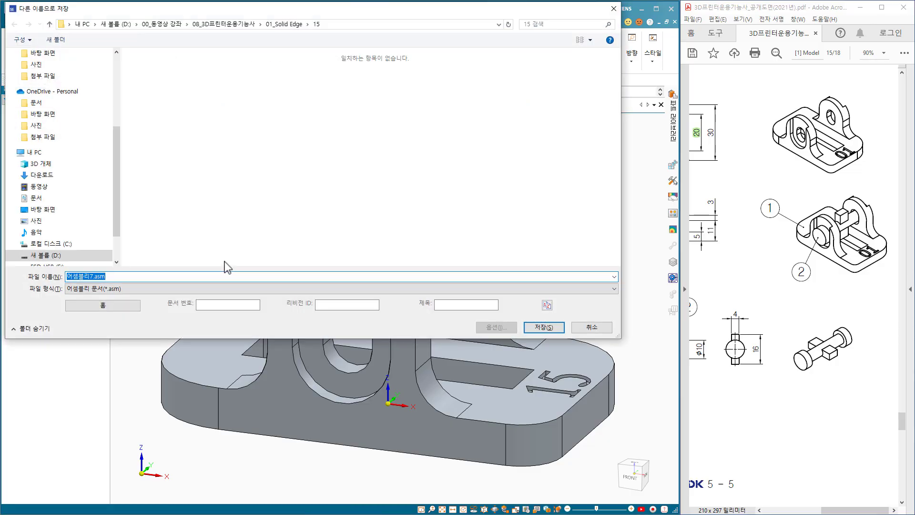
{"action": "type", "text": "15"}
{"action": "key", "text": "Return"}
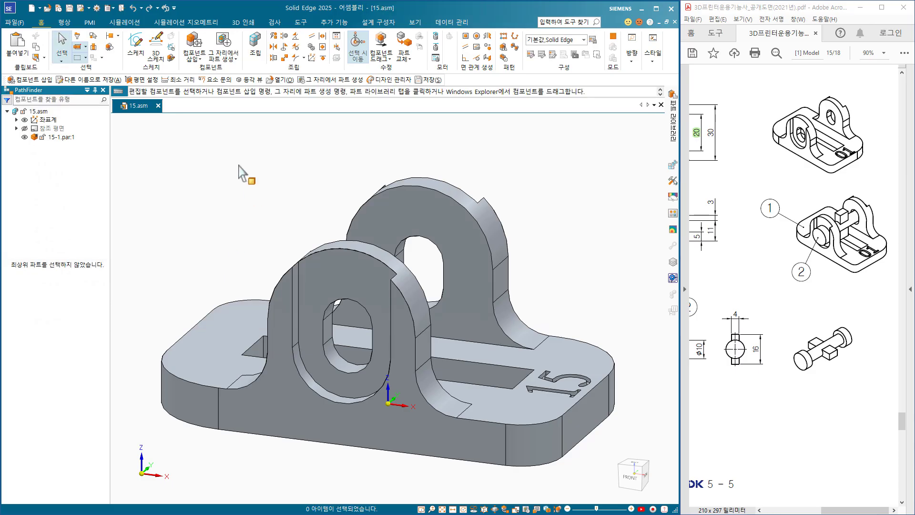
Insert the component 15-2.par into the assembly, placing it in free space above the base plate.
{"action": "left_click", "coordinate": [193, 39]}
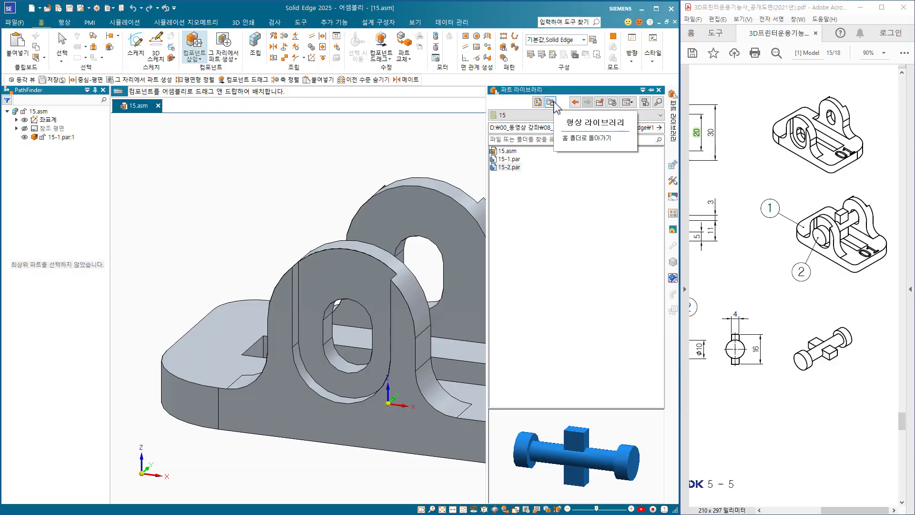
{"action": "left_click", "coordinate": [554, 106]}
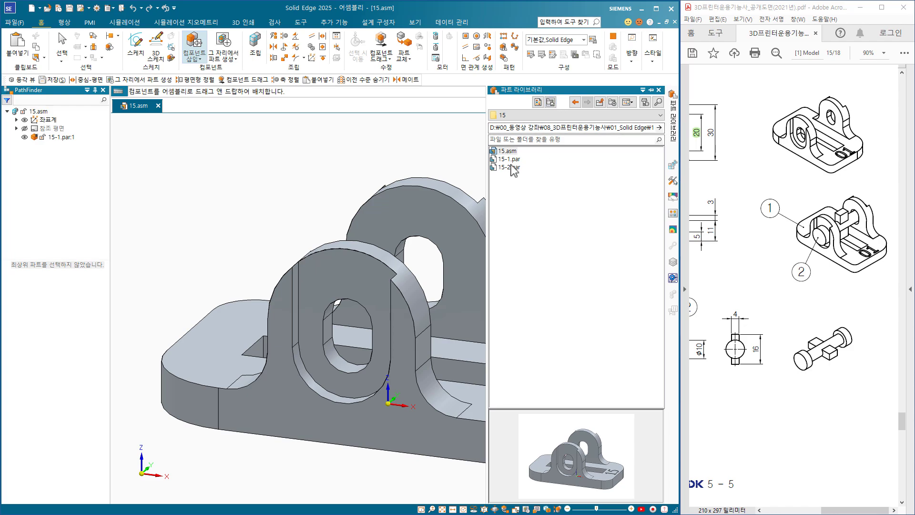
{"action": "left_click", "coordinate": [509, 167]}
{"action": "scroll", "coordinate": [272, 332], "scroll_direction": "down", "scroll_amount": 3}
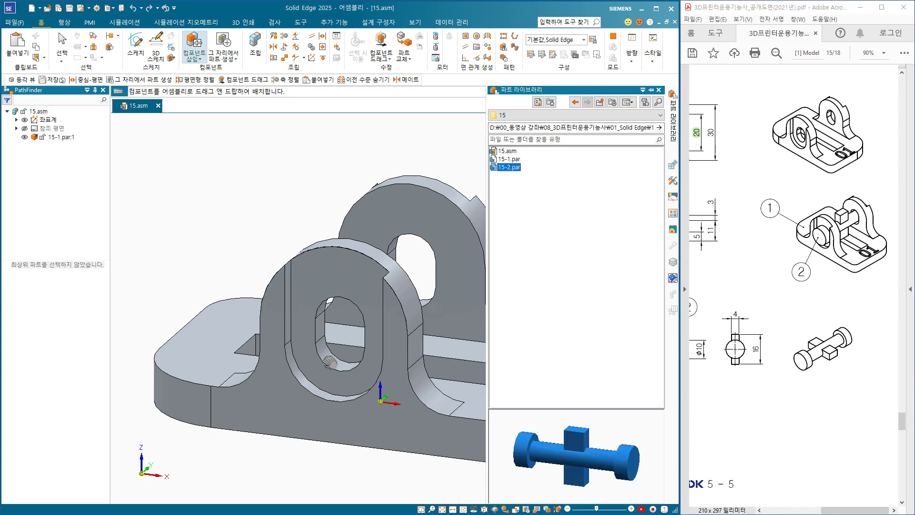
{"action": "scroll", "coordinate": [272, 332], "scroll_direction": "down", "scroll_amount": 3}
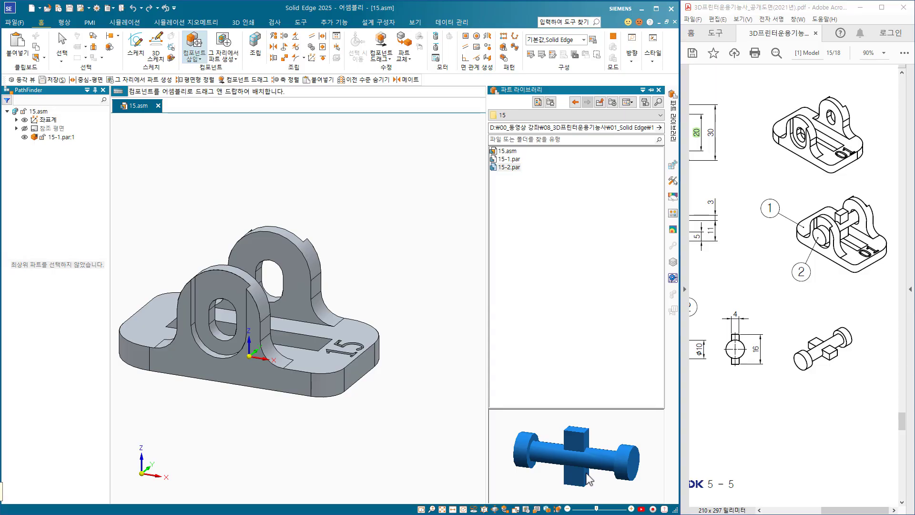
{"action": "left_click_drag", "start_coordinate": [590, 478], "coordinate": [440, 493]}
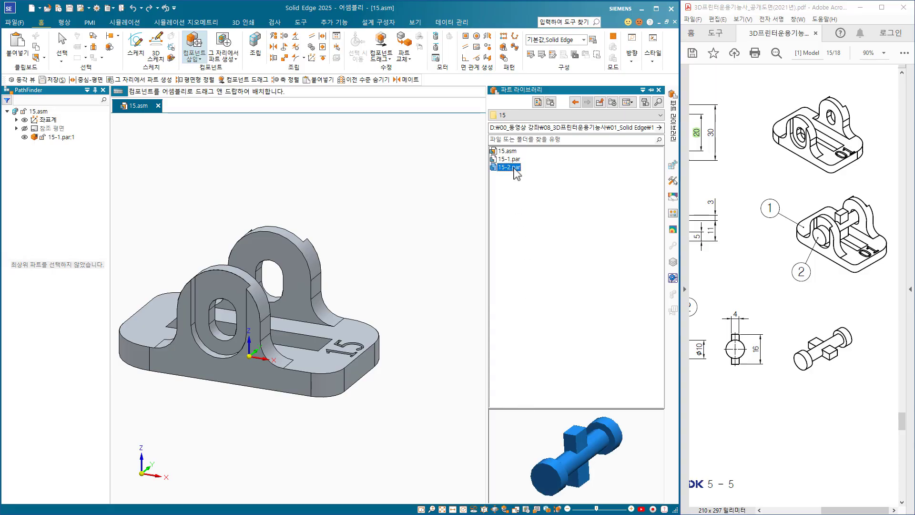
{"action": "left_click_drag", "start_coordinate": [517, 174], "coordinate": [407, 199]}
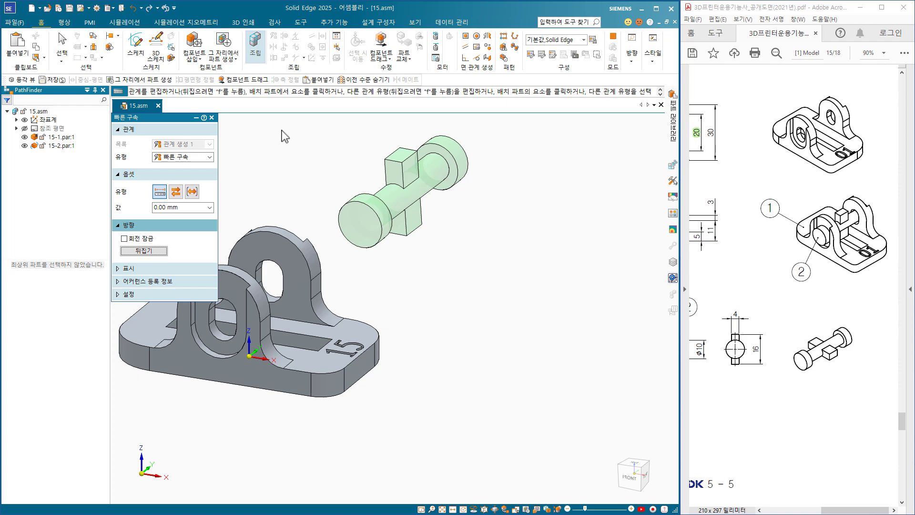
Centre the shaft's axis between the two flat side faces of the lug's slot with a single Center-Plane relationship.
{"action": "left_click", "coordinate": [196, 159]}
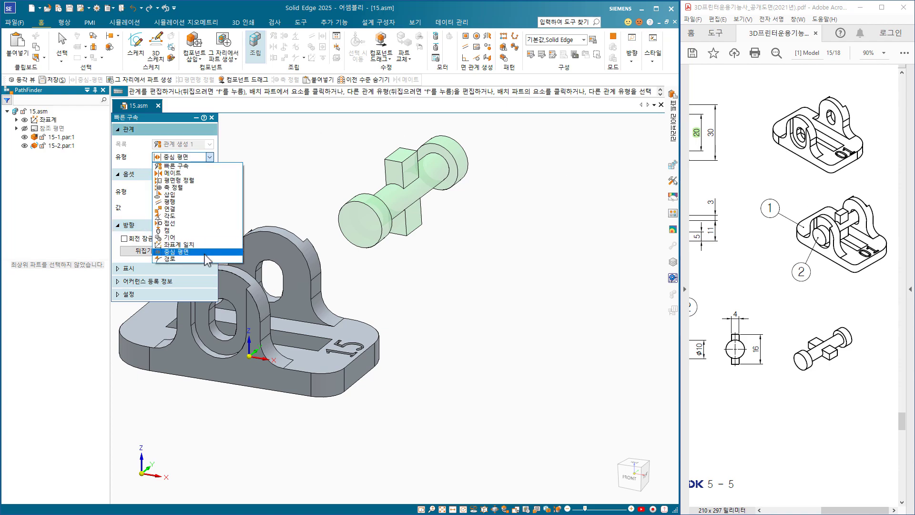
{"action": "left_click", "coordinate": [192, 252]}
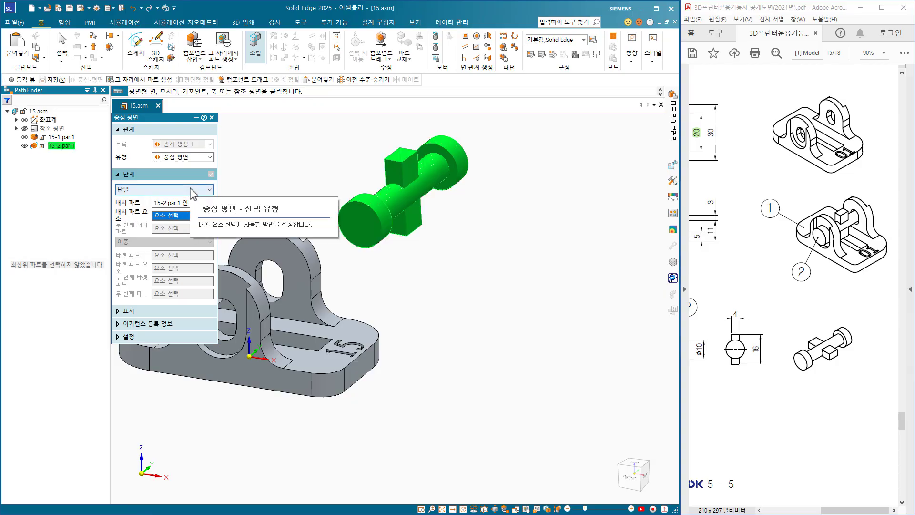
{"action": "left_click", "coordinate": [434, 177]}
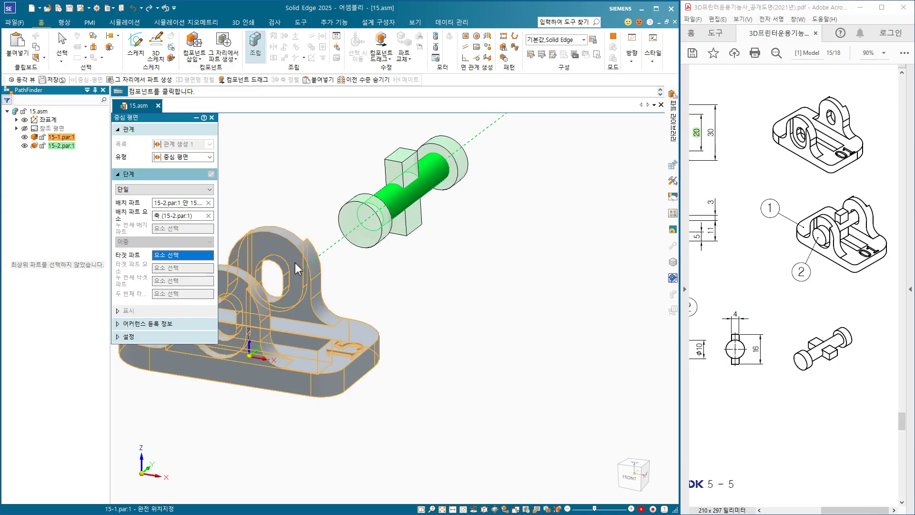
{"action": "middle_click_drag", "start_coordinate": [295, 262], "coordinate": [328, 264], "text": "shift"}
{"action": "scroll", "coordinate": [328, 264], "scroll_direction": "up", "scroll_amount": 5}
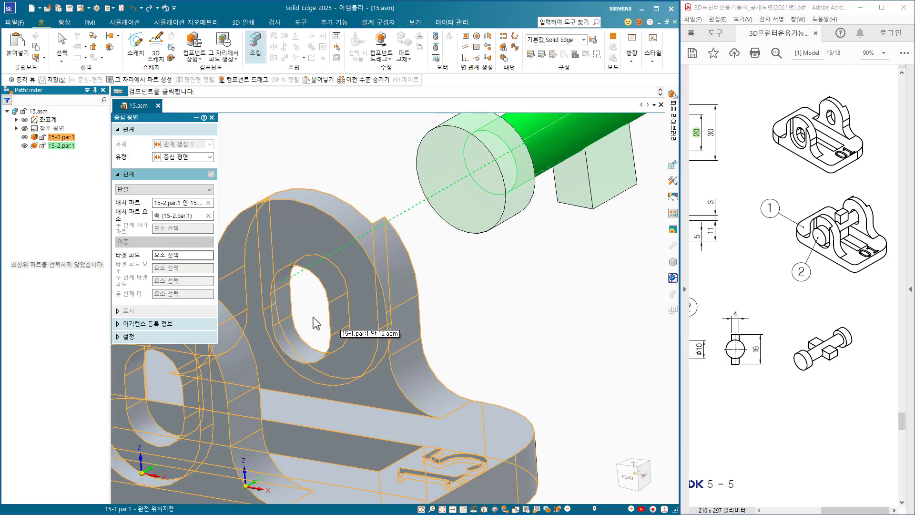
{"action": "left_click", "coordinate": [302, 236]}
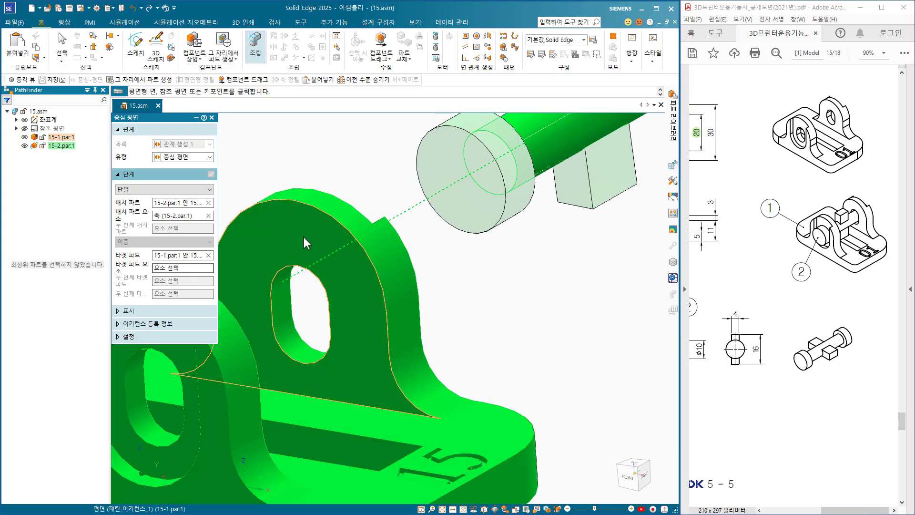
{"action": "left_click", "coordinate": [284, 302]}
{"action": "middle_click_drag", "start_coordinate": [313, 334], "coordinate": [422, 333]}
{"action": "left_click", "coordinate": [339, 259]}
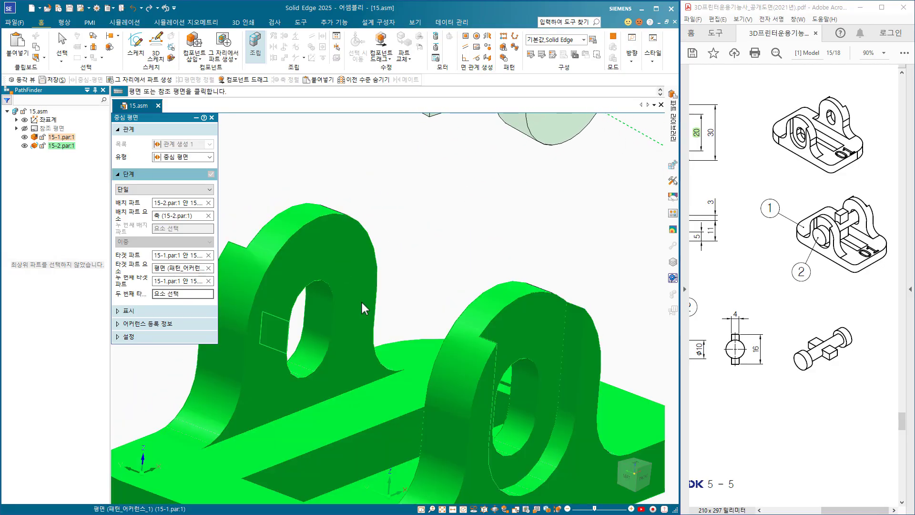
{"action": "left_click", "coordinate": [315, 319]}
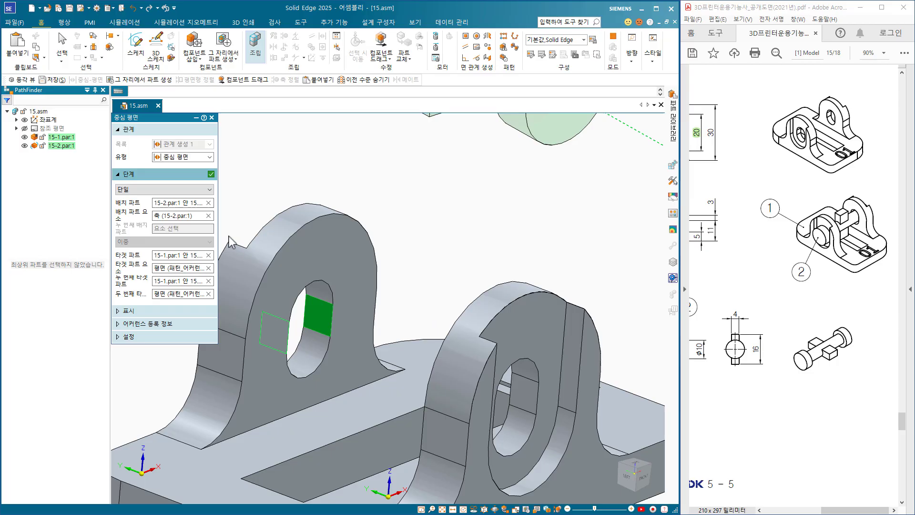
{"action": "left_click", "coordinate": [211, 175]}
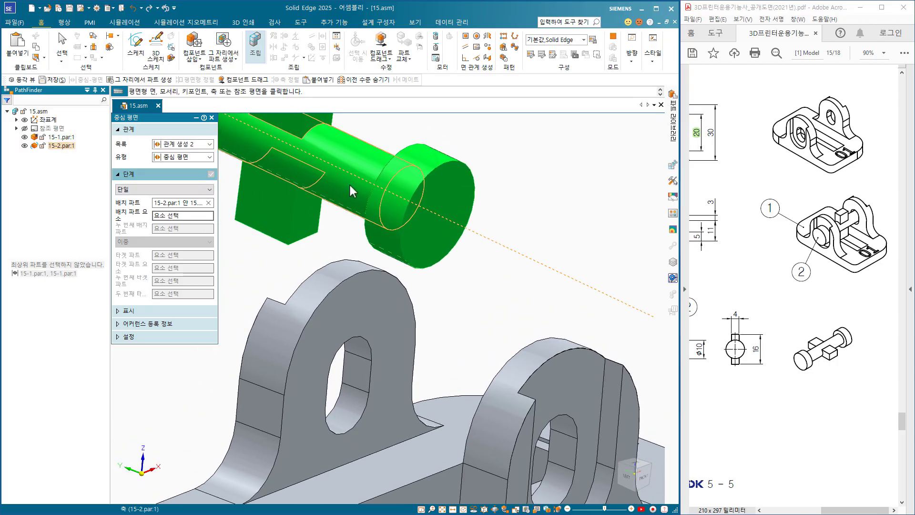
Centre the shaft's axis vertically with a Center-Plane relationship between the centre points of the slot's upper and lower arcs.
{"action": "left_click", "coordinate": [350, 185]}
{"action": "middle_click_drag", "start_coordinate": [472, 313], "coordinate": [484, 267], "text": "shift"}
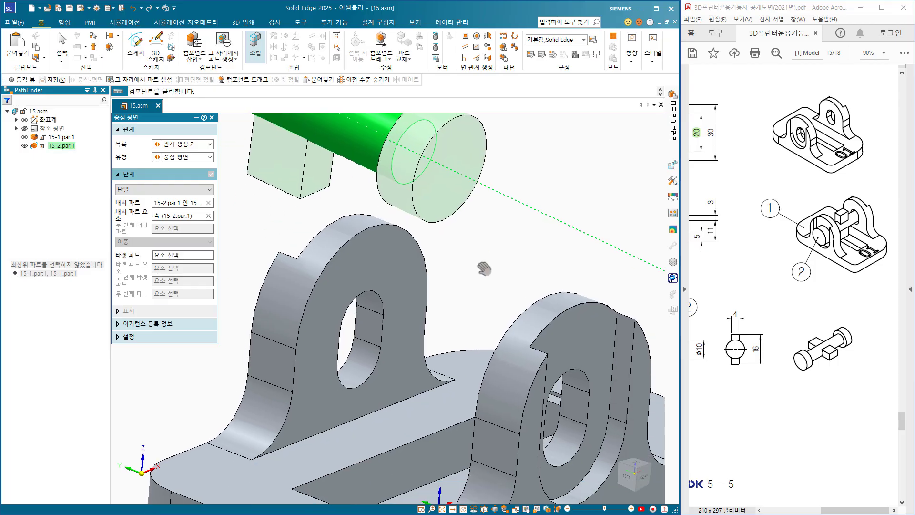
{"action": "left_click", "coordinate": [381, 262]}
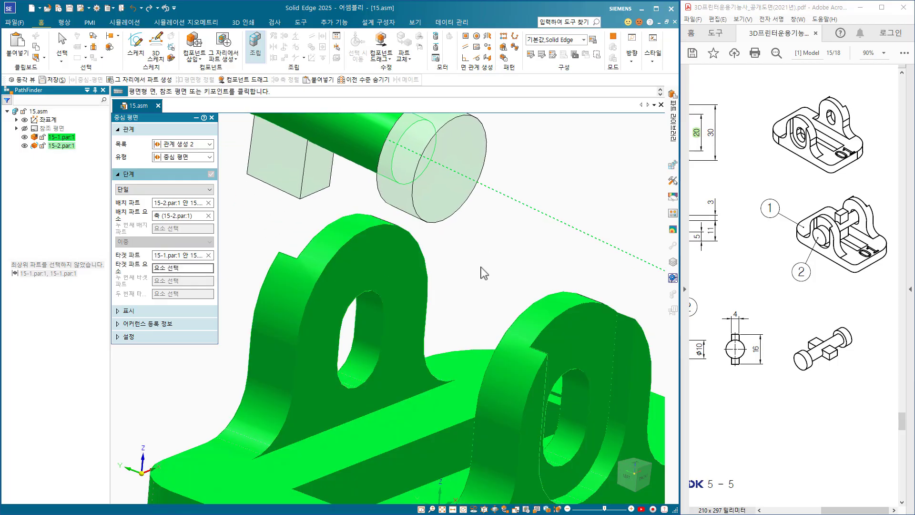
{"action": "middle_click_drag", "start_coordinate": [375, 293], "coordinate": [382, 291]}
{"action": "left_click", "coordinate": [381, 292]}
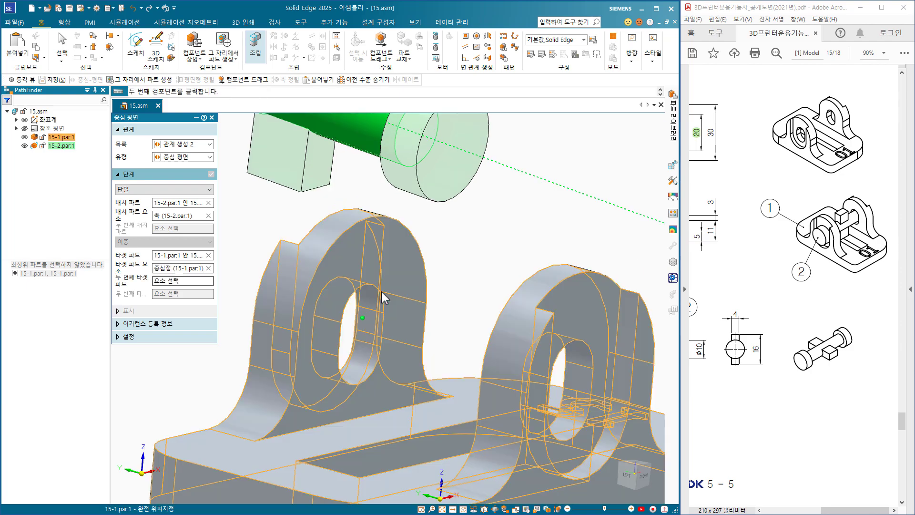
{"action": "left_click", "coordinate": [392, 382]}
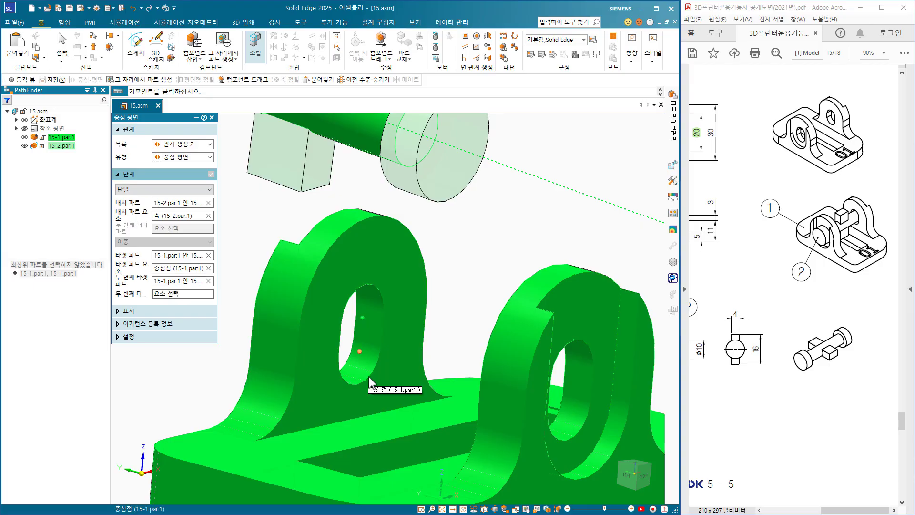
{"action": "left_click", "coordinate": [368, 376]}
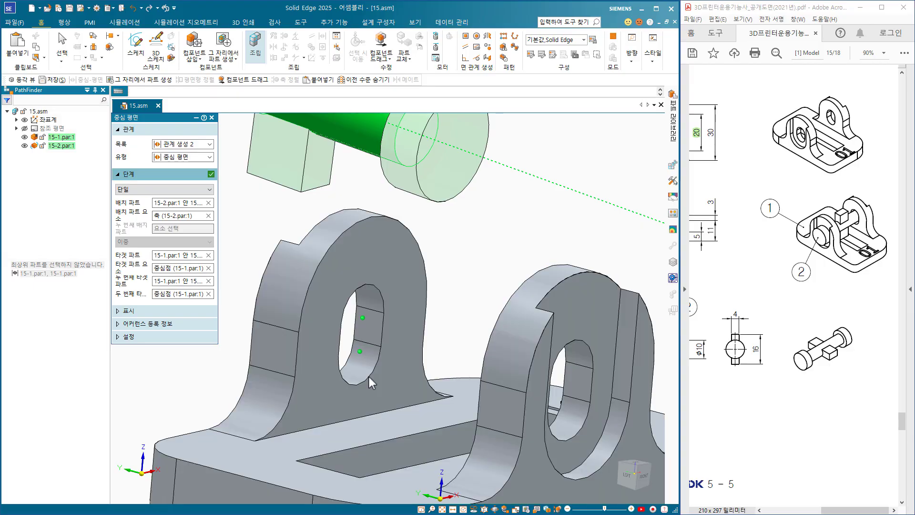
{"action": "left_click", "coordinate": [211, 174]}
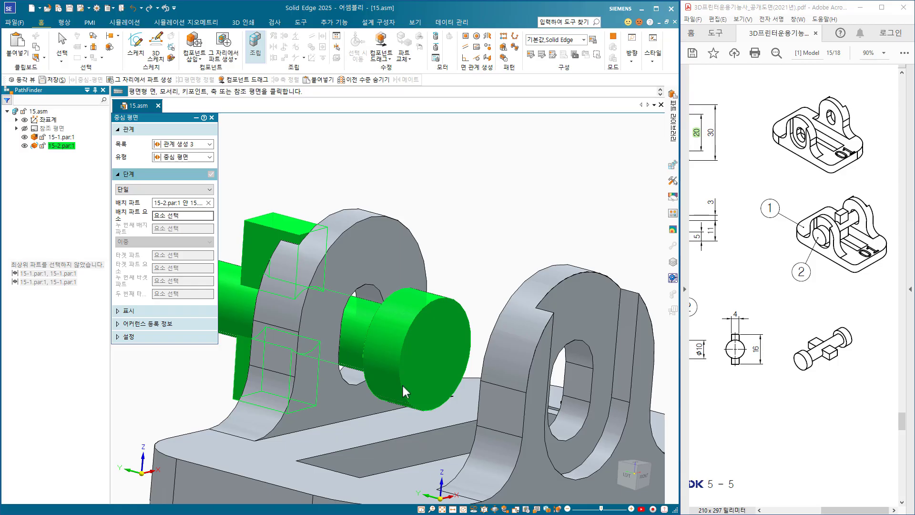
Mate the inner face of the shaft's end head to the recessed face around the lug's slot with a 0.00 mm offset.
{"action": "key", "text": "ctrl+r"}
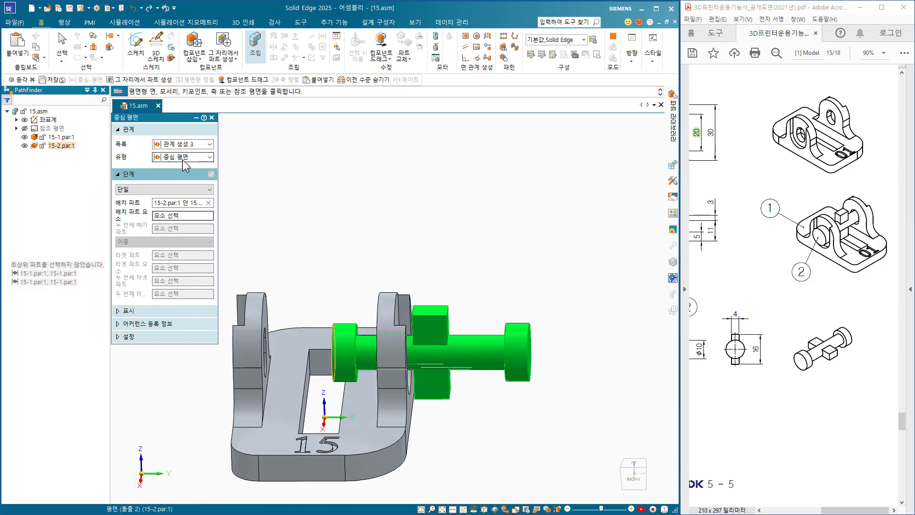
{"action": "left_click", "coordinate": [184, 159]}
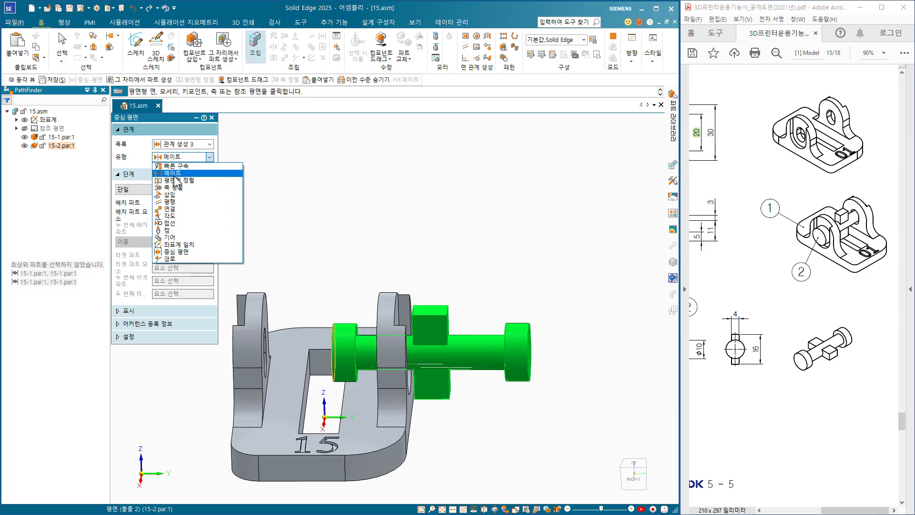
{"action": "left_click", "coordinate": [172, 172]}
{"action": "middle_click_drag", "start_coordinate": [491, 405], "coordinate": [544, 396]}
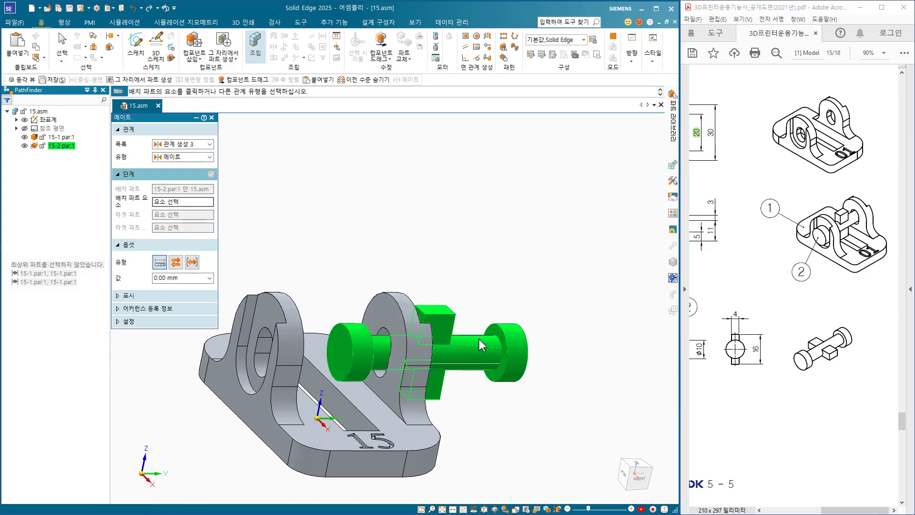
{"action": "left_click", "coordinate": [485, 353]}
{"action": "middle_click_drag", "start_coordinate": [482, 384], "coordinate": [364, 394]}
{"action": "left_click", "coordinate": [398, 318]}
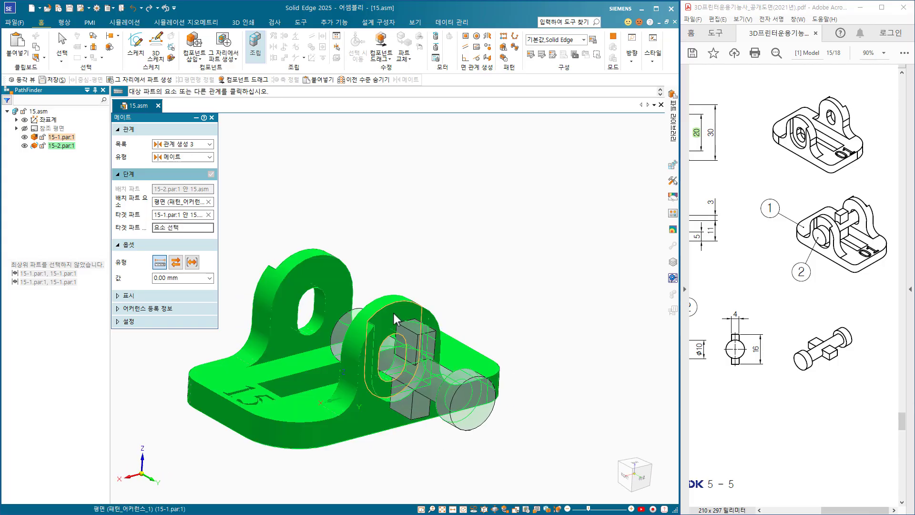
{"action": "left_click", "coordinate": [396, 312]}
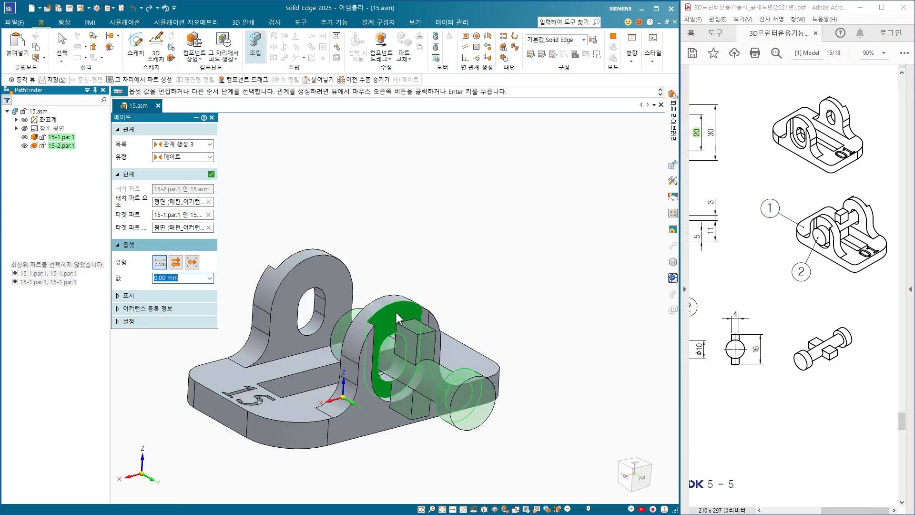
{"action": "left_click", "coordinate": [211, 174]}
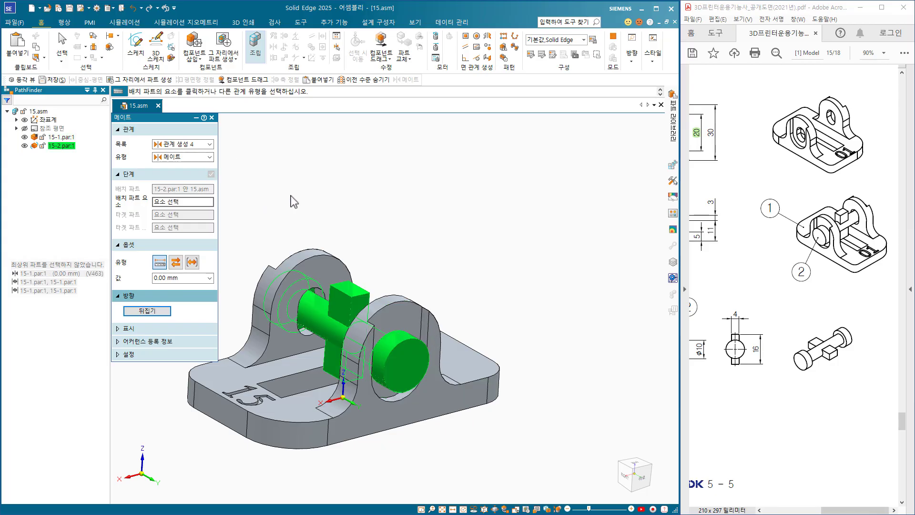
{"action": "key", "text": "Escape"}
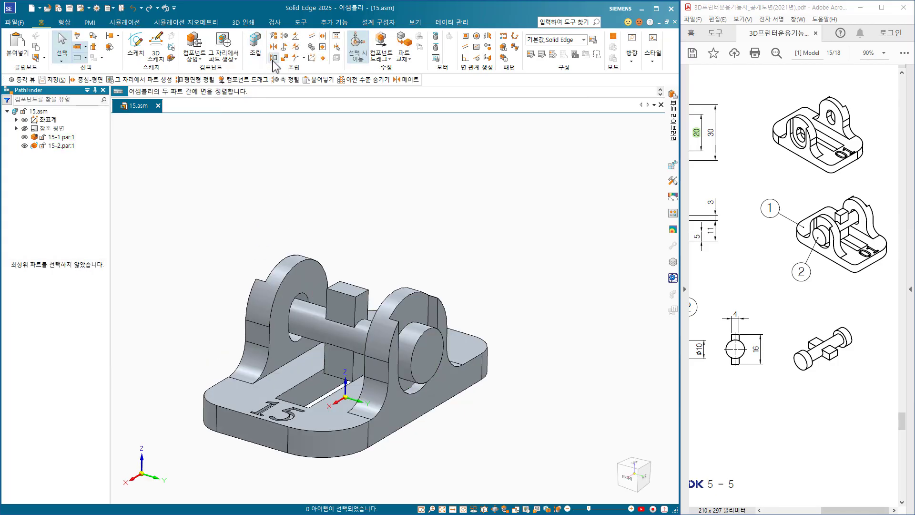
Planar-align the flat side of the shaft's cross-piece with the flat edge face of the base plate's lug, using a floating offset.
{"action": "left_click", "coordinate": [273, 59]}
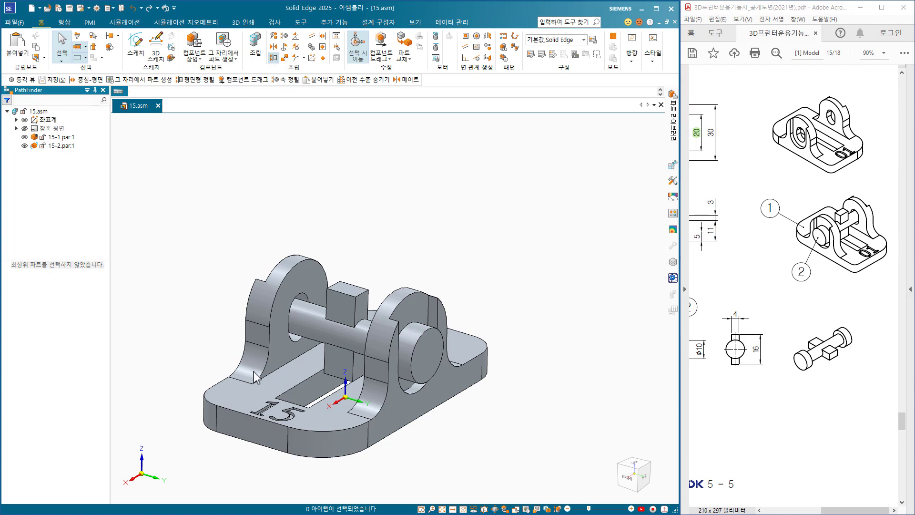
{"action": "left_click", "coordinate": [351, 308]}
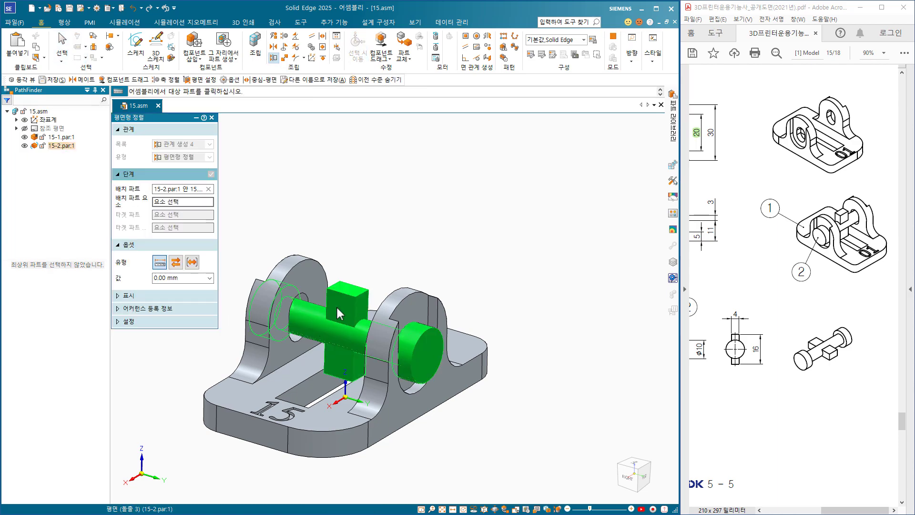
{"action": "left_click", "coordinate": [254, 351]}
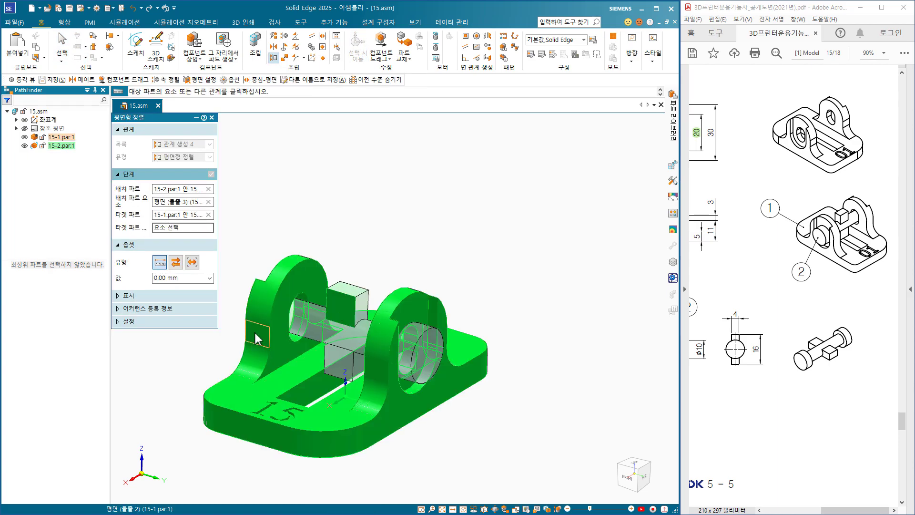
{"action": "left_click", "coordinate": [258, 339]}
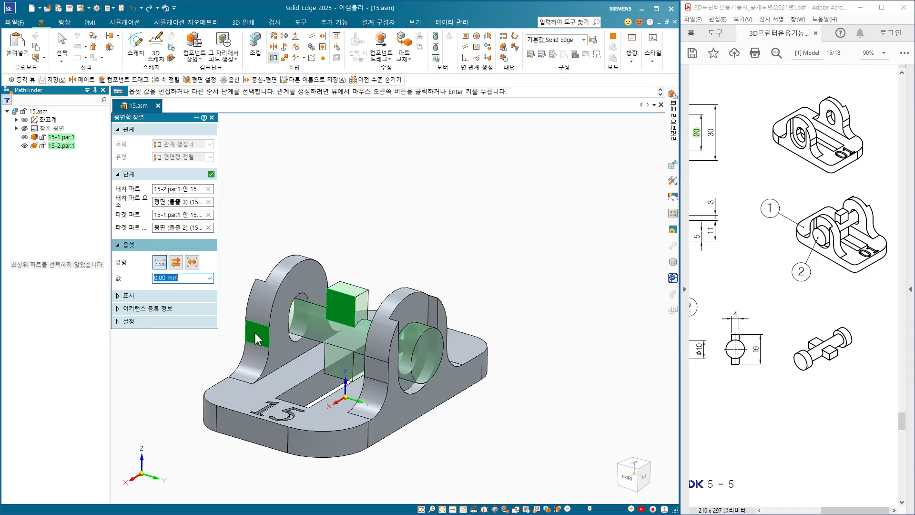
{"action": "left_click", "coordinate": [178, 268]}
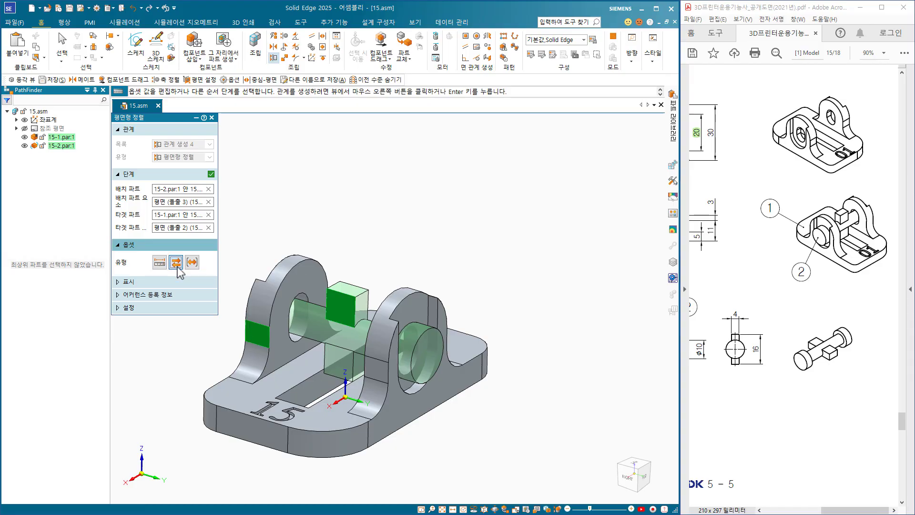
{"action": "left_click", "coordinate": [211, 175]}
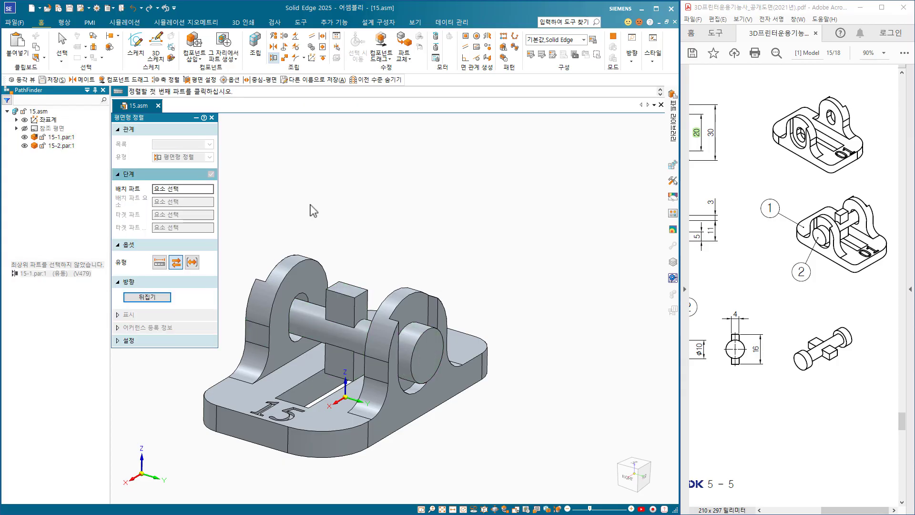
{"action": "key", "text": "Escape"}
Set the assembly to an isometric view and save a copy as the STEP document 15.stp in folder 15.
{"action": "key", "text": "ctrl+i"}
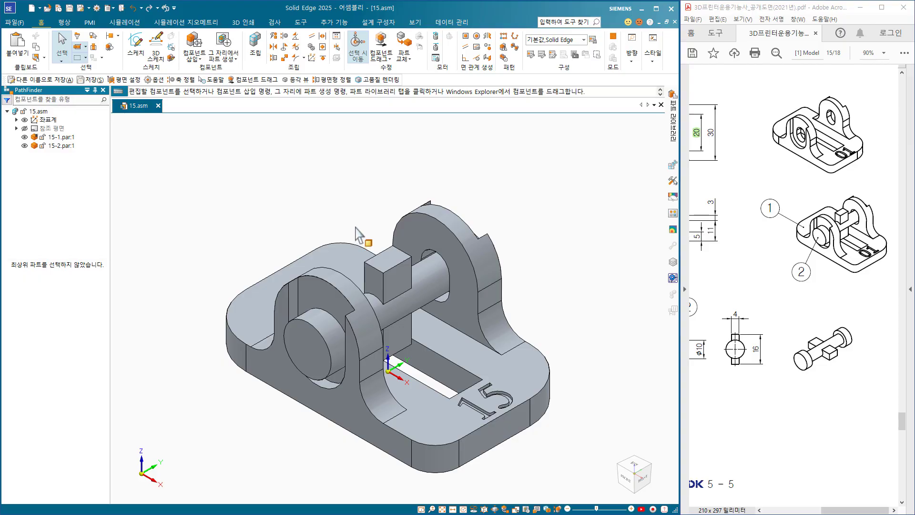
{"action": "left_click", "coordinate": [81, 9]}
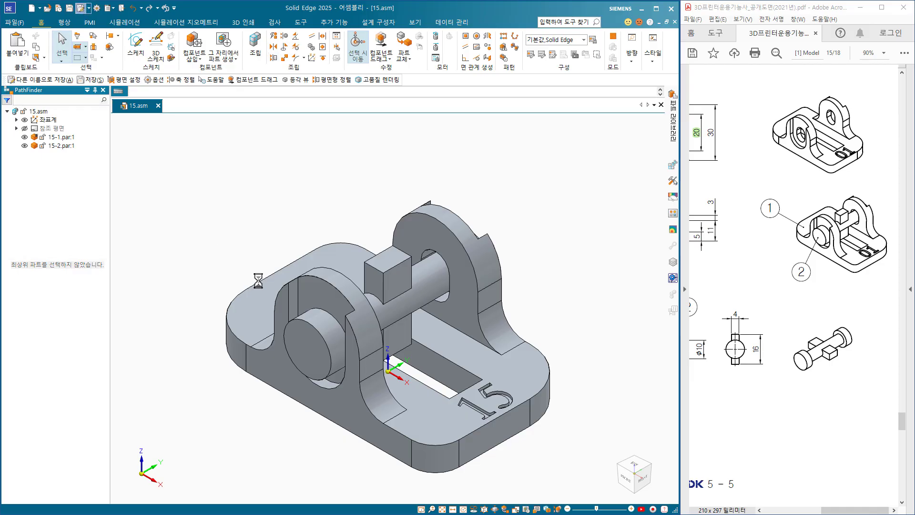
{"action": "left_click", "coordinate": [95, 289]}
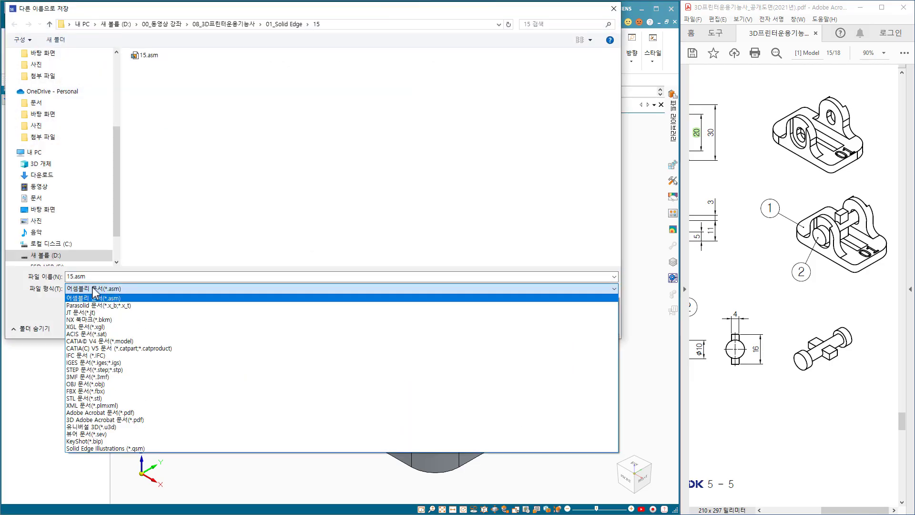
{"action": "left_click", "coordinate": [99, 370]}
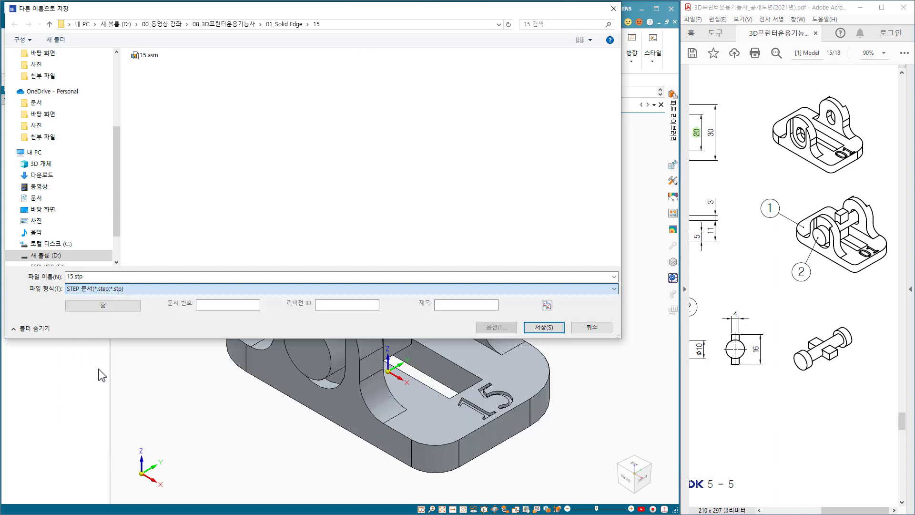
{"action": "left_click", "coordinate": [542, 328]}
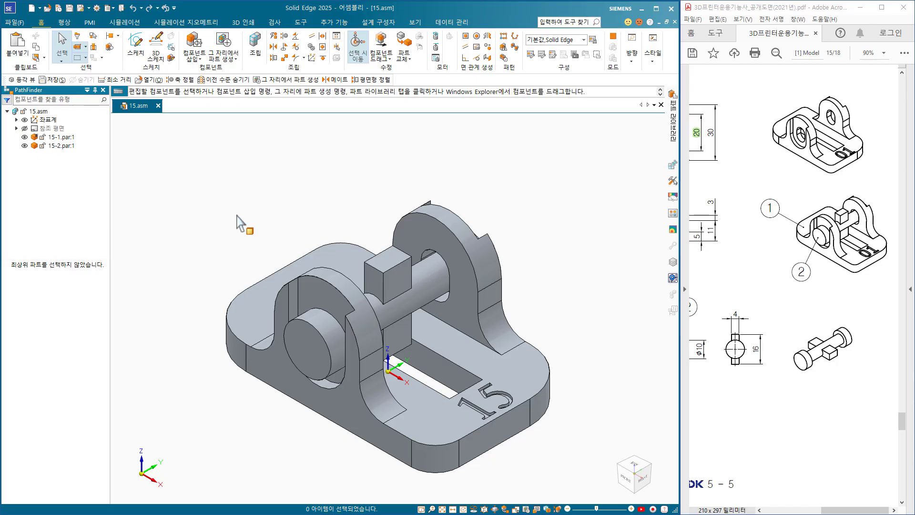
Save a copy of the assembly in folder 15 as an STL document.
{"action": "left_click", "coordinate": [80, 8]}
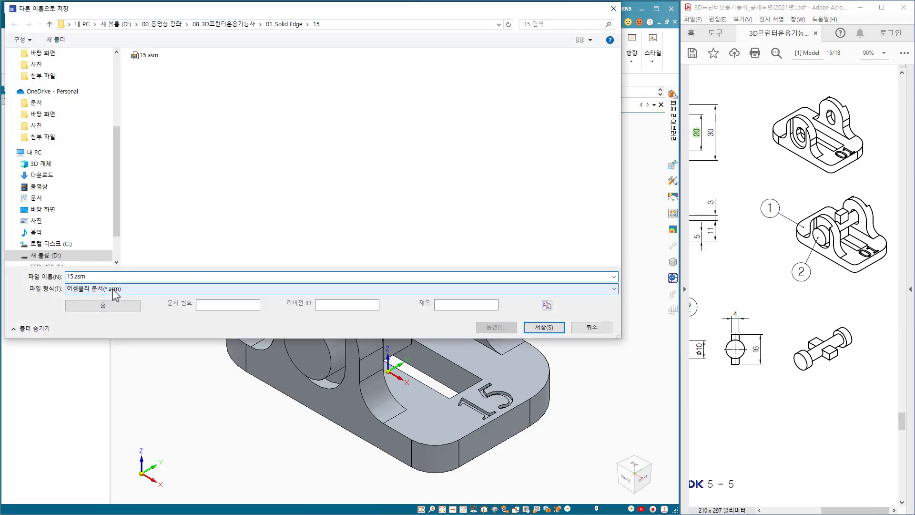
{"action": "left_click", "coordinate": [118, 288]}
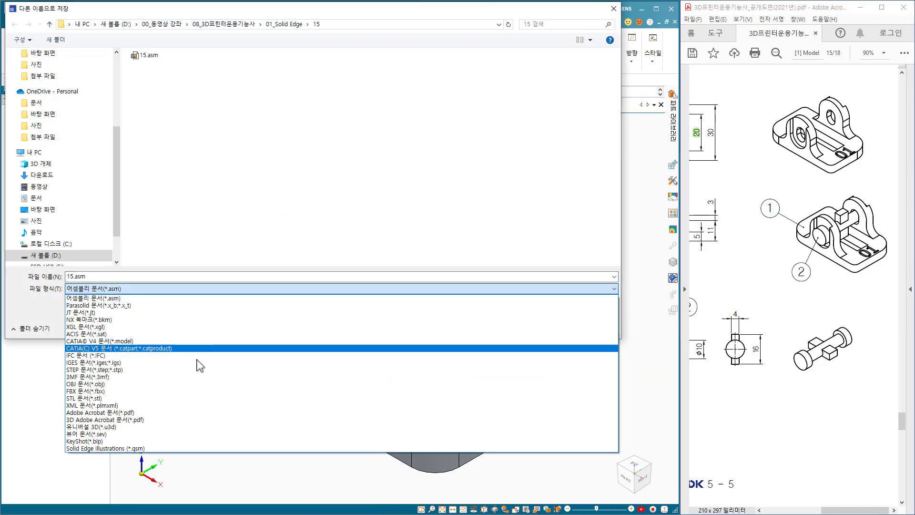
{"action": "left_click", "coordinate": [89, 399]}
{"action": "left_click", "coordinate": [536, 327]}
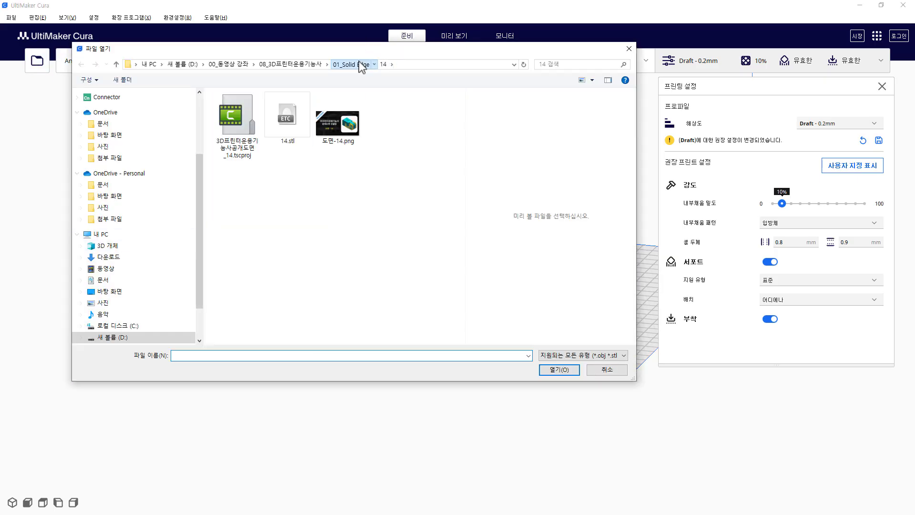
Load the model file 15.stl from folder 15 under 01_Solid Edge onto the build plate.
{"action": "left_click", "coordinate": [360, 65]}
{"action": "double_click", "coordinate": [226, 238]}
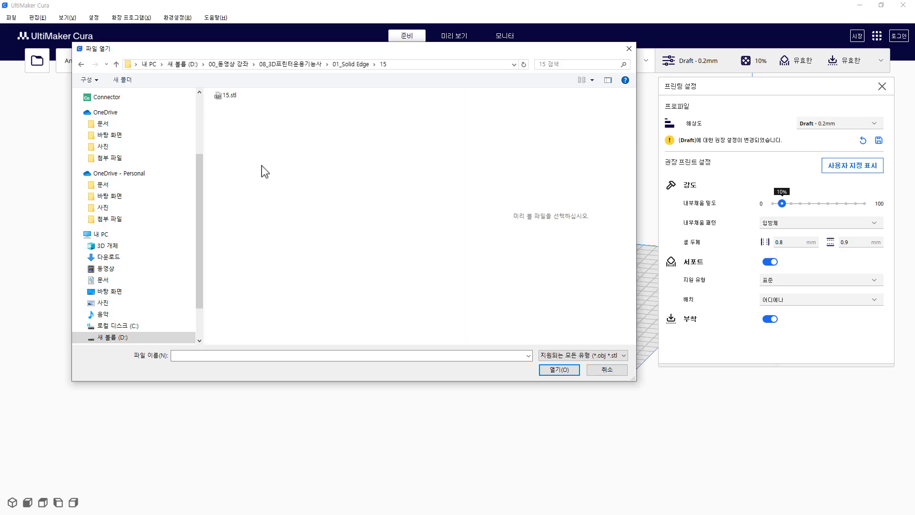
{"action": "left_click", "coordinate": [234, 96]}
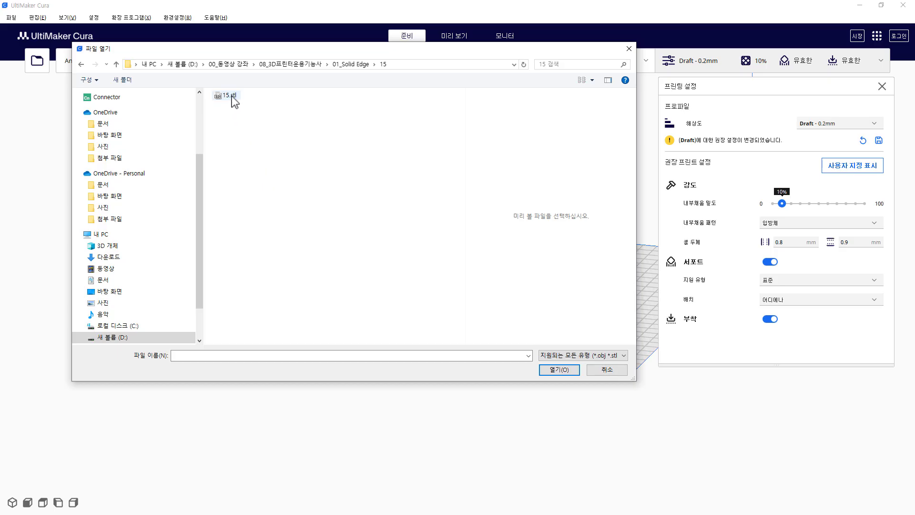
{"action": "left_click", "coordinate": [550, 371]}
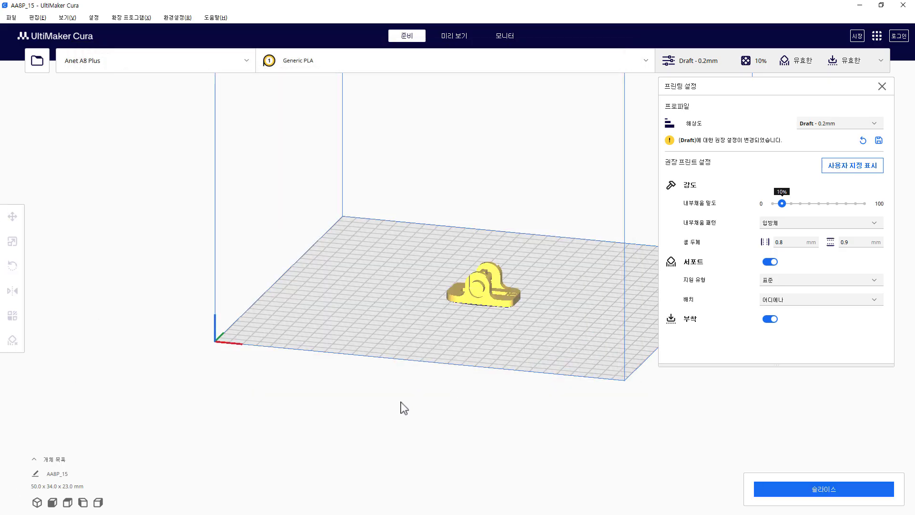
Slice the loaded assembly model with the current Draft 0.2 mm print settings.
{"action": "scroll", "coordinate": [484, 392], "scroll_direction": "up", "scroll_amount": 6}
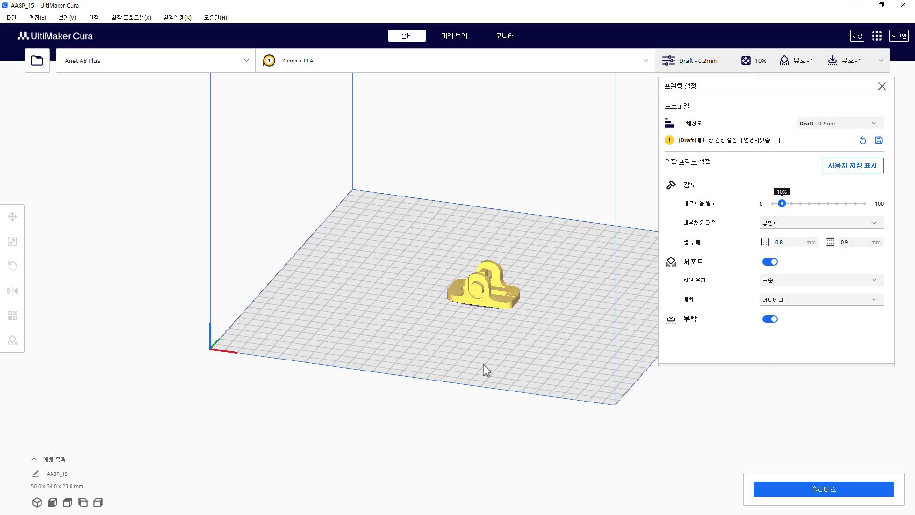
{"action": "scroll", "coordinate": [448, 408], "scroll_direction": "up", "scroll_amount": 2}
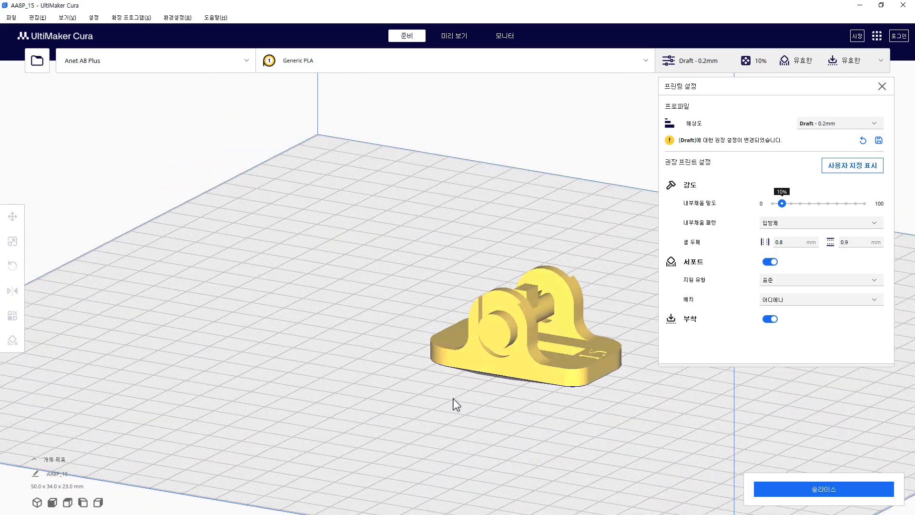
{"action": "middle_click_drag", "start_coordinate": [453, 402], "coordinate": [333, 345]}
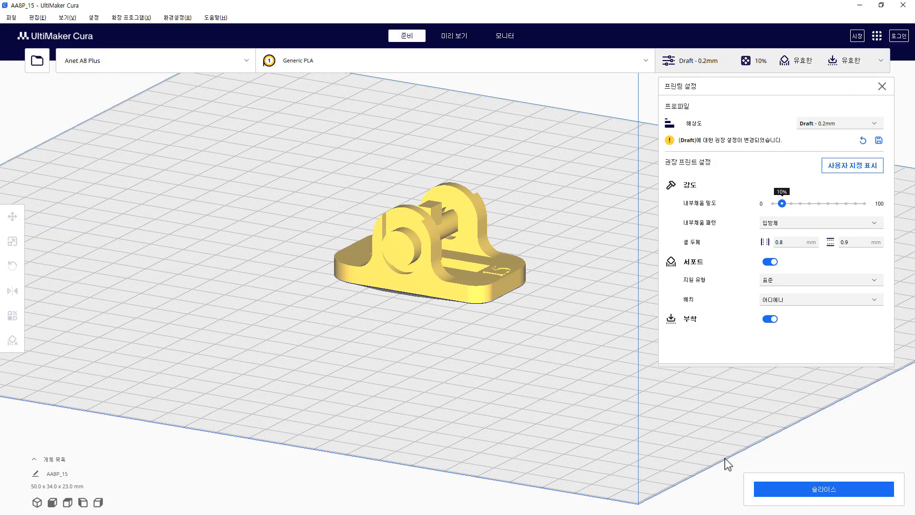
{"action": "left_click", "coordinate": [823, 489]}
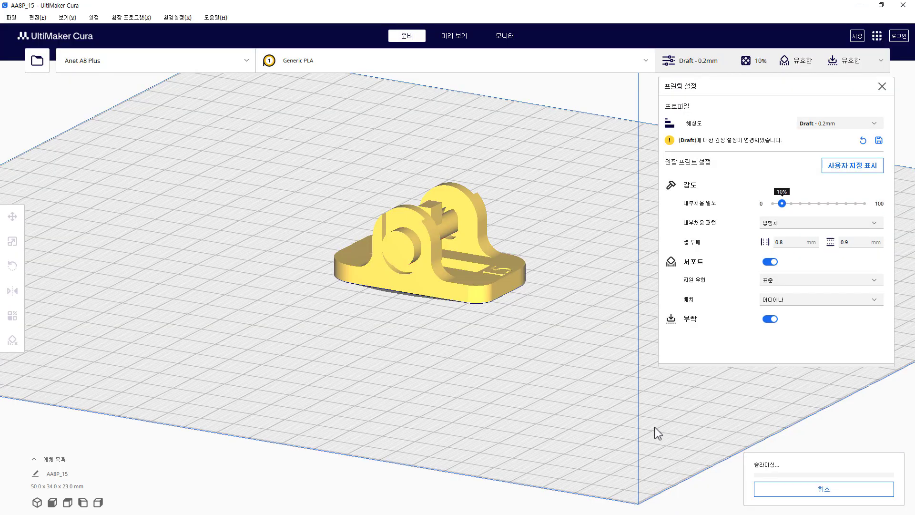